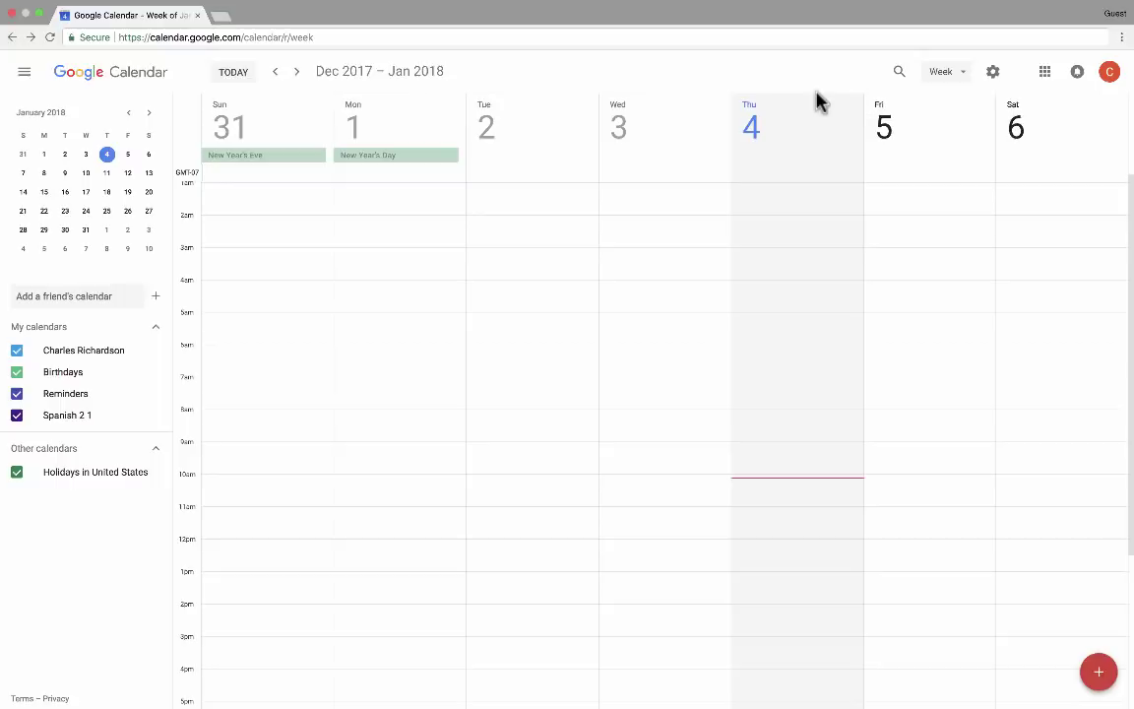
# Cycle the calendar through Day and Week views, ending on the January 2018 Month view
pyautogui.click(961, 83)
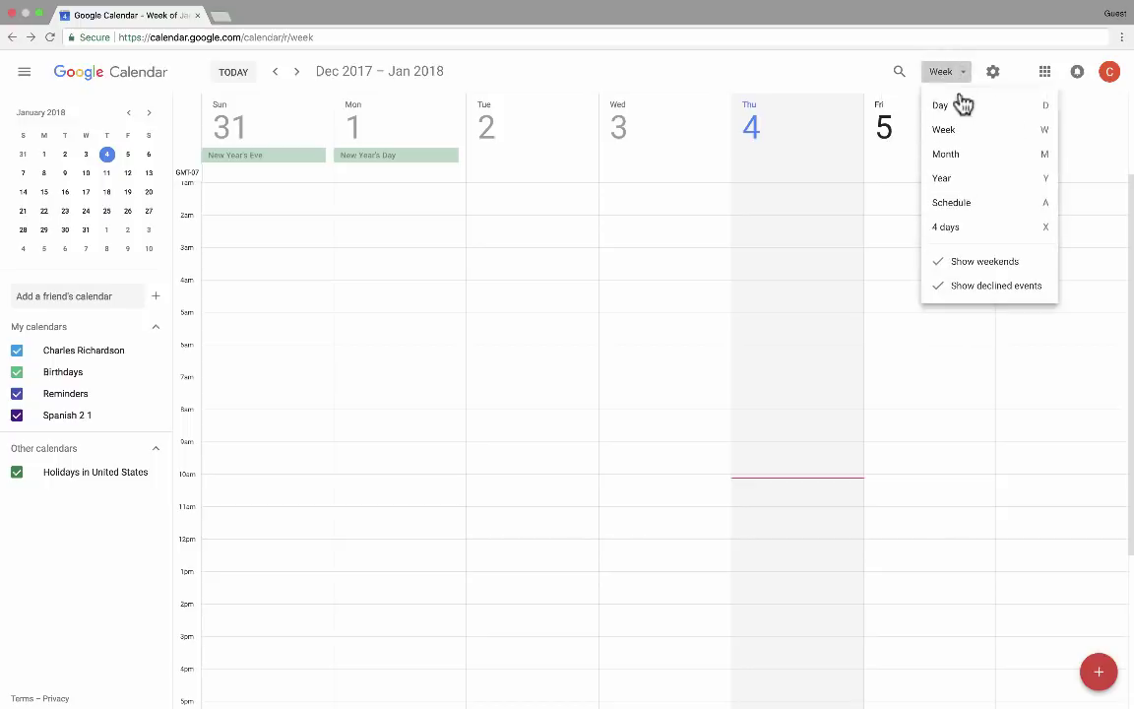
pyautogui.click(959, 108)
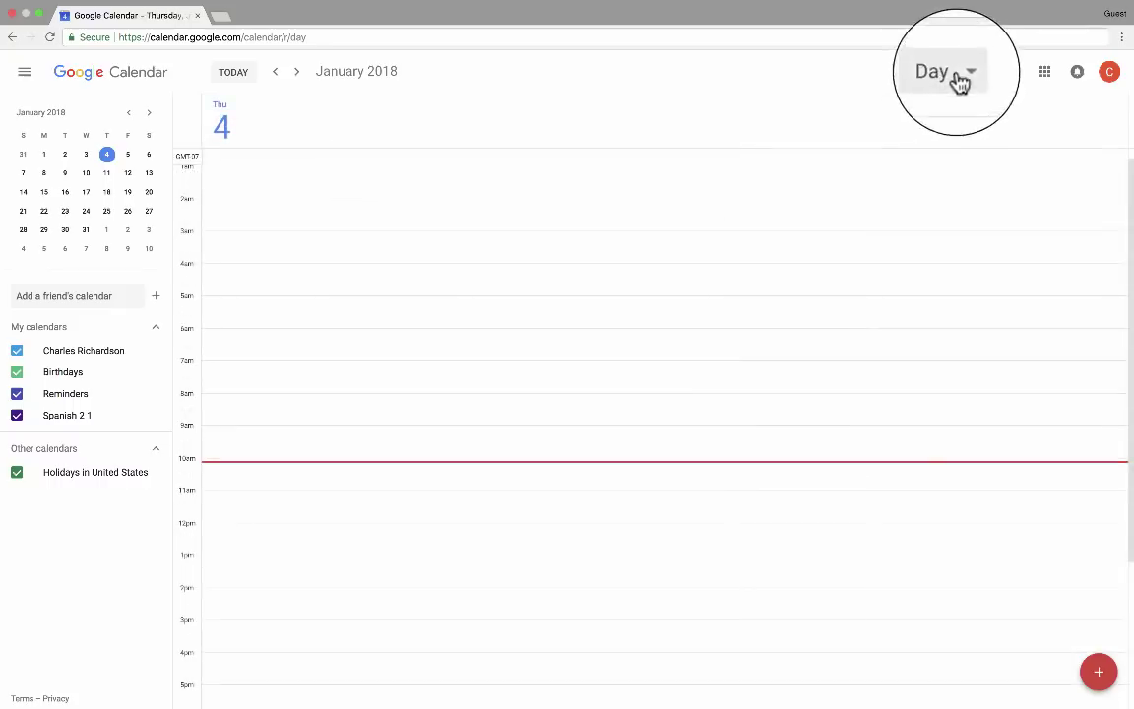
pyautogui.click(965, 78)
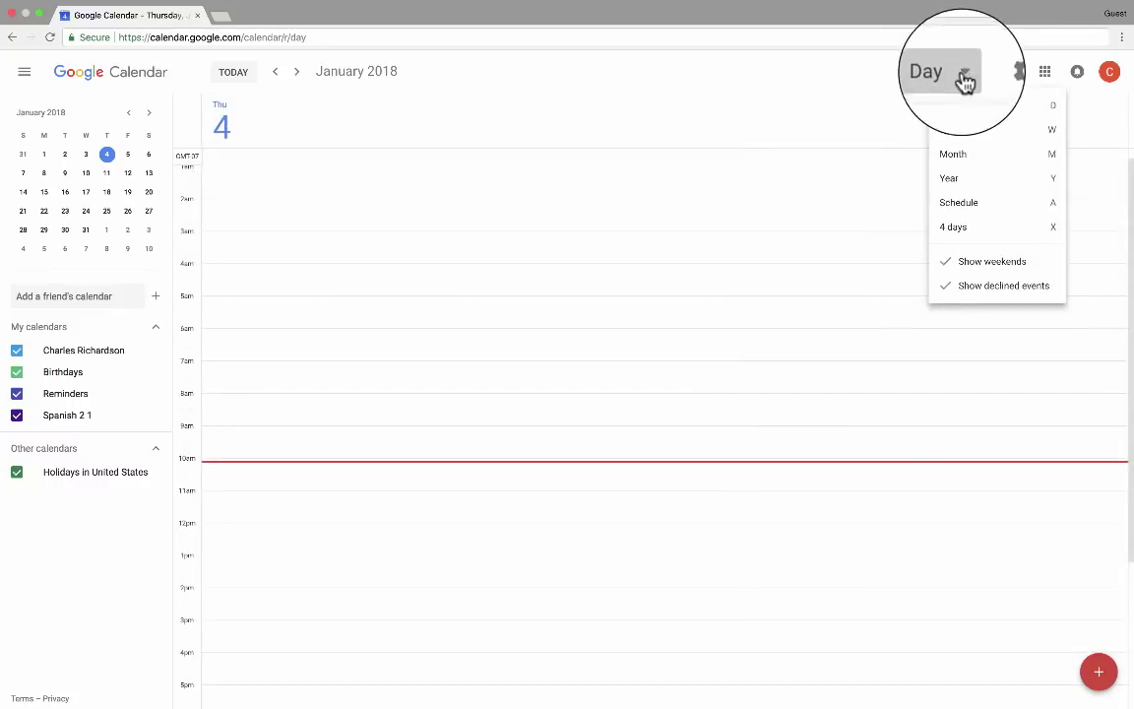
pyautogui.click(962, 108)
pyautogui.click(959, 77)
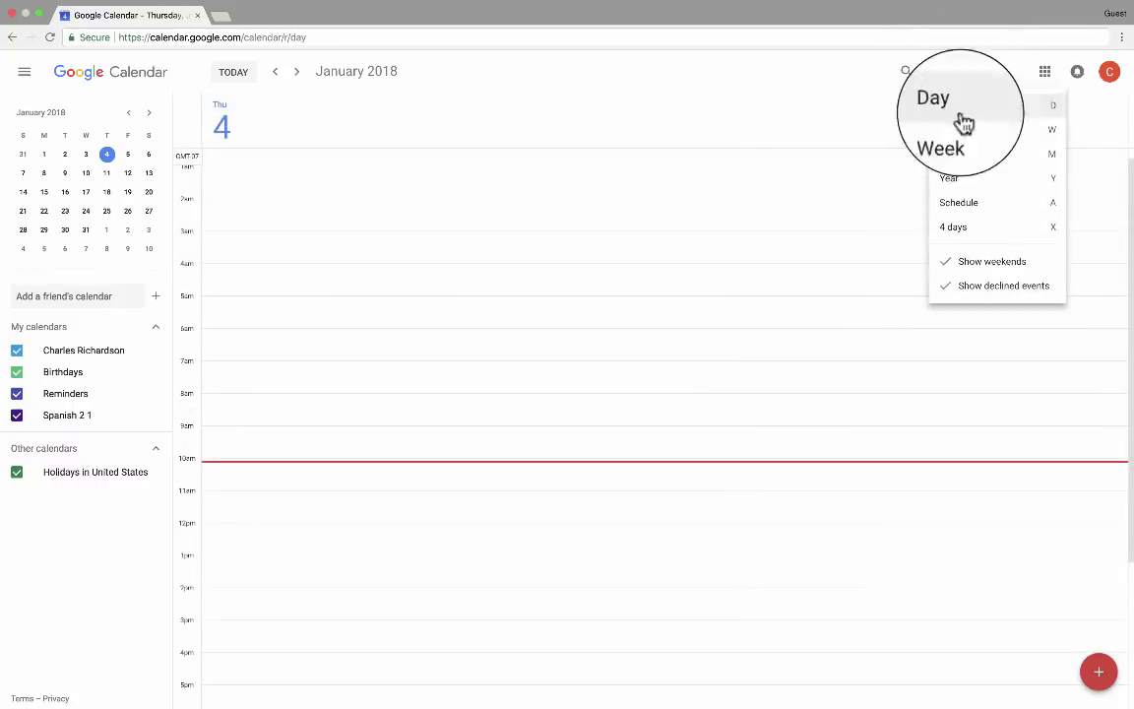
pyautogui.click(960, 130)
pyautogui.click(955, 158)
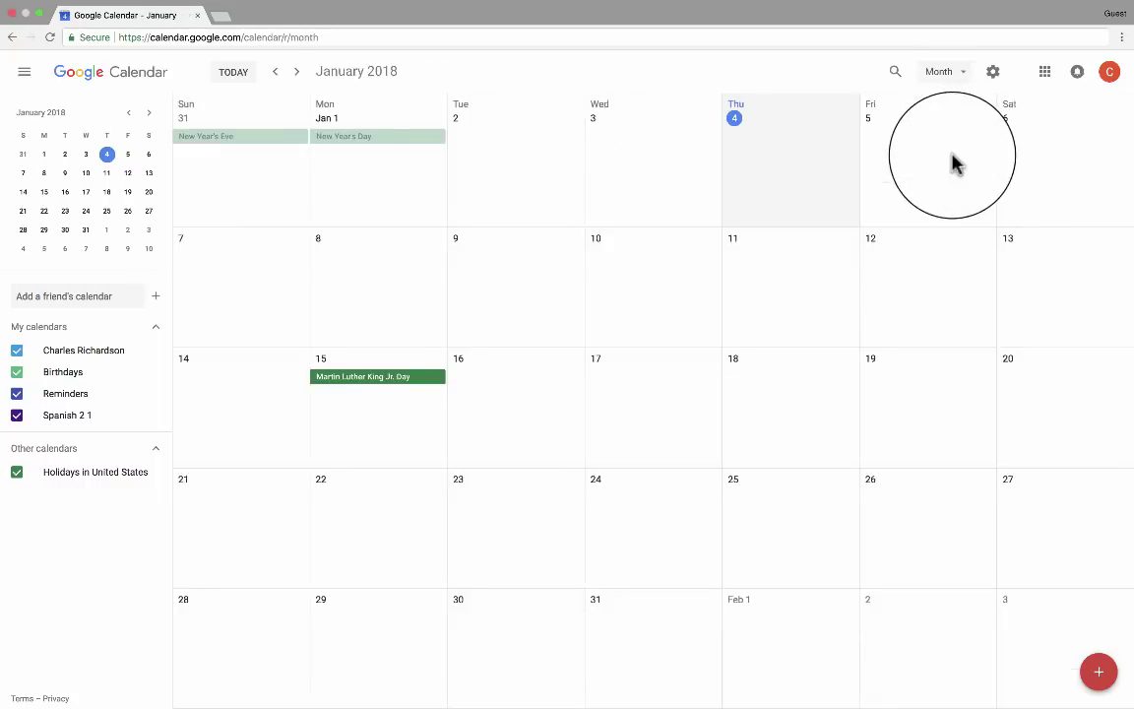
pyautogui.click(943, 71)
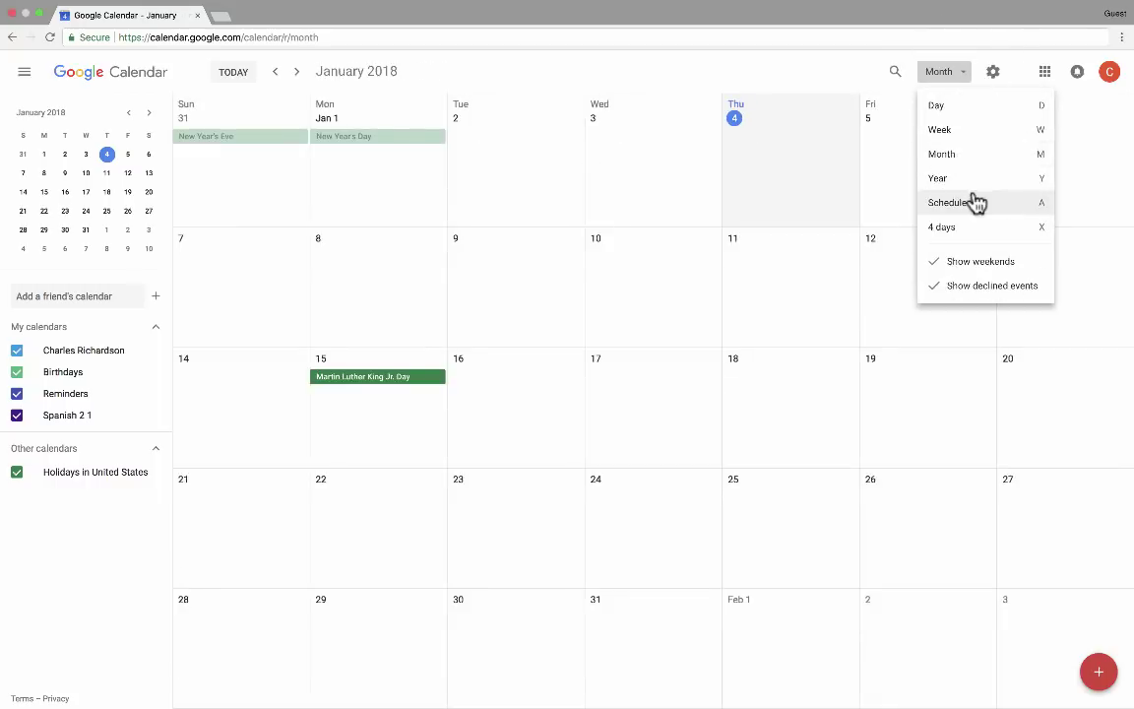
pyautogui.click(941, 131)
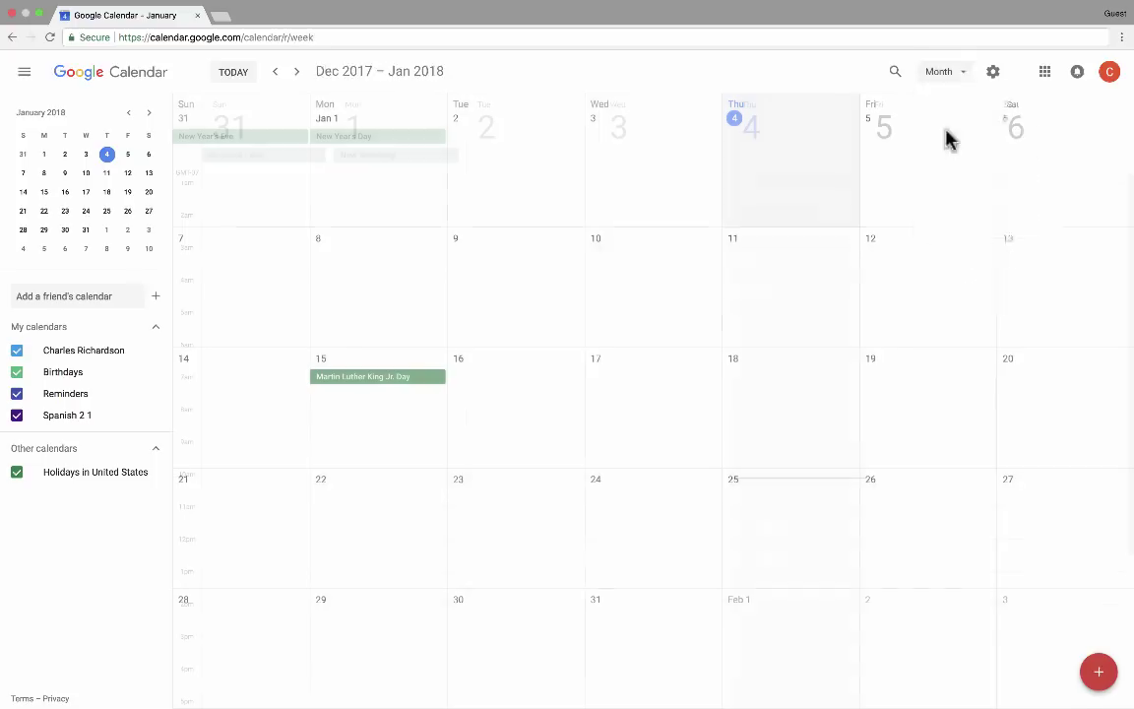
pyautogui.click(955, 75)
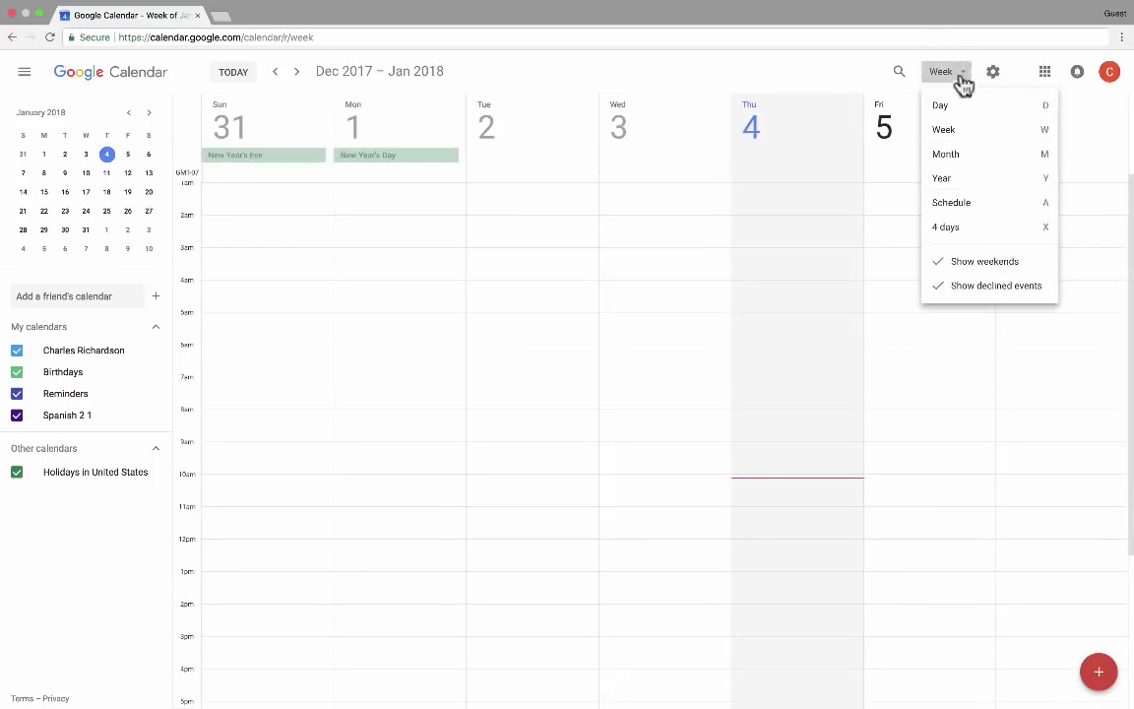
pyautogui.click(950, 155)
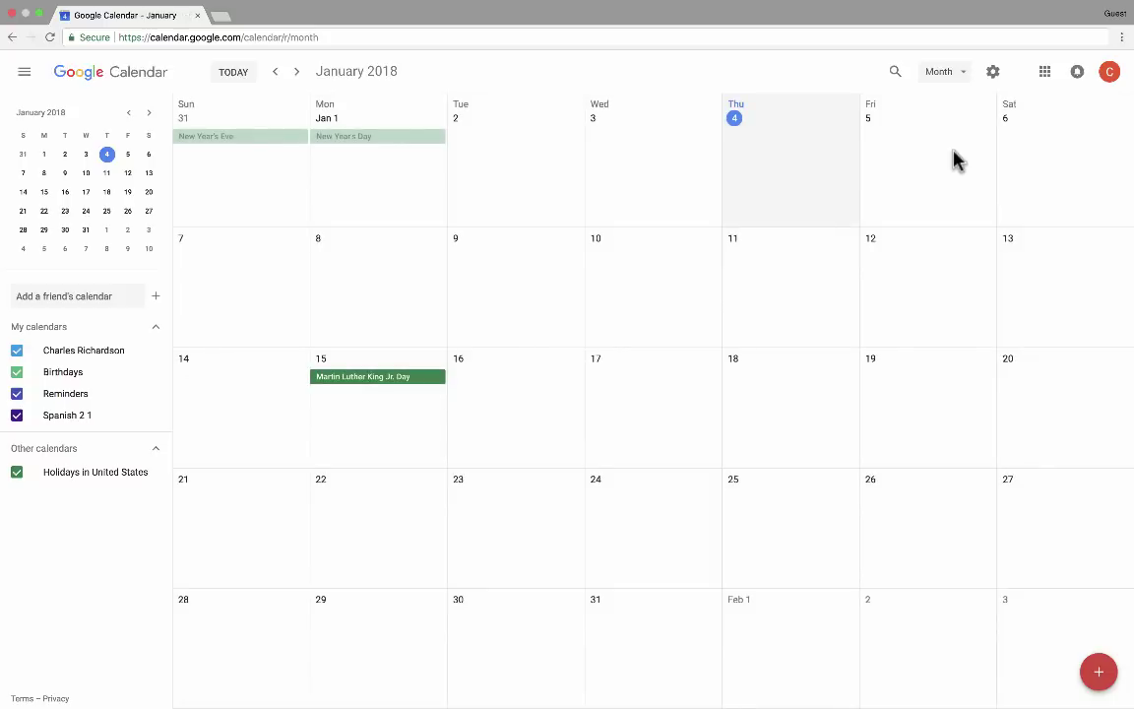
# Move to February 2018 and start a Feb 8 event titled 'Attend Basketball Game'
pyautogui.click(296, 72)
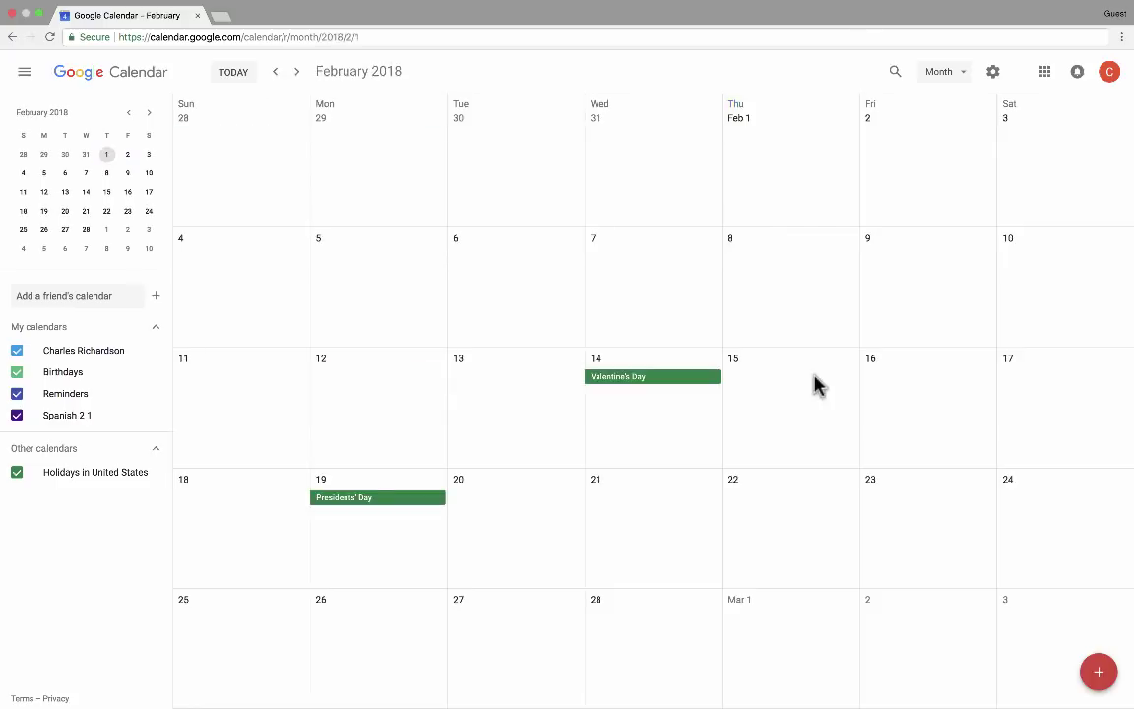
pyautogui.click(773, 275)
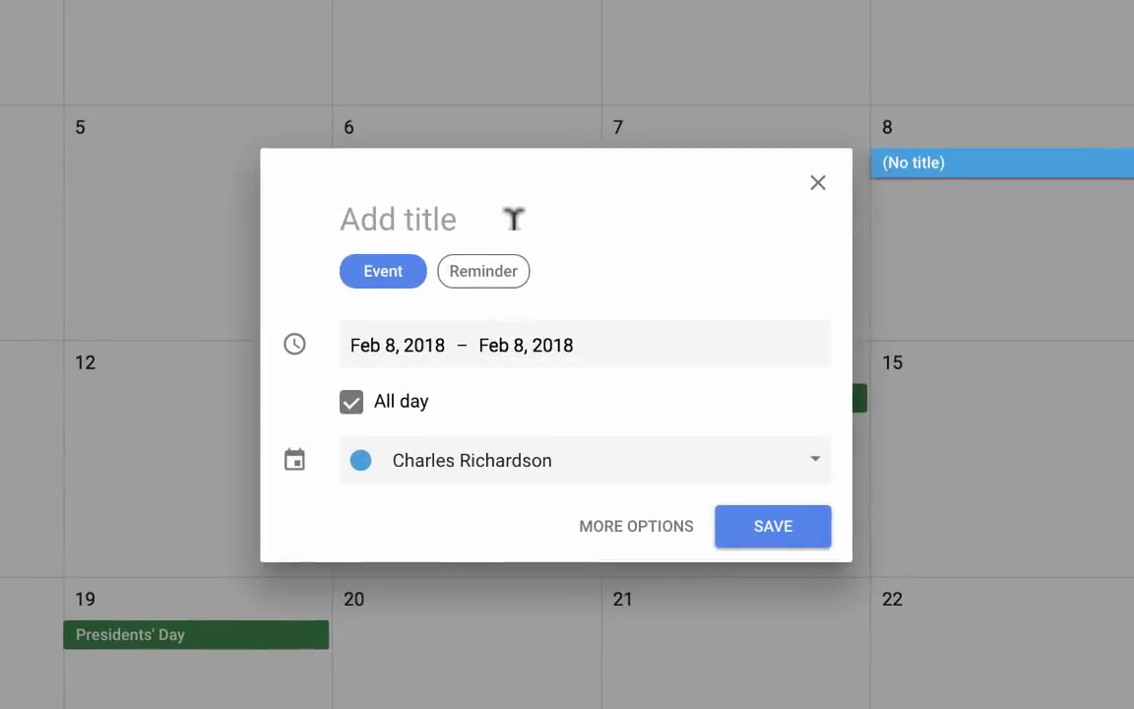
pyautogui.write('Attend Bas')
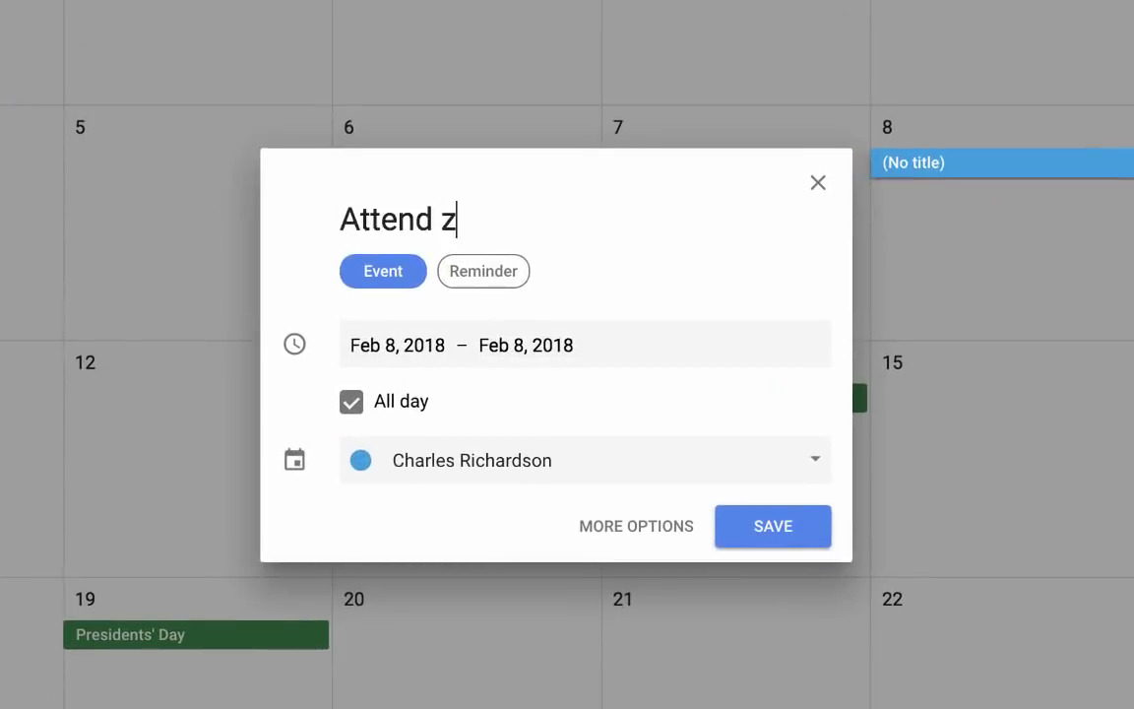
pyautogui.write('ketball Game')
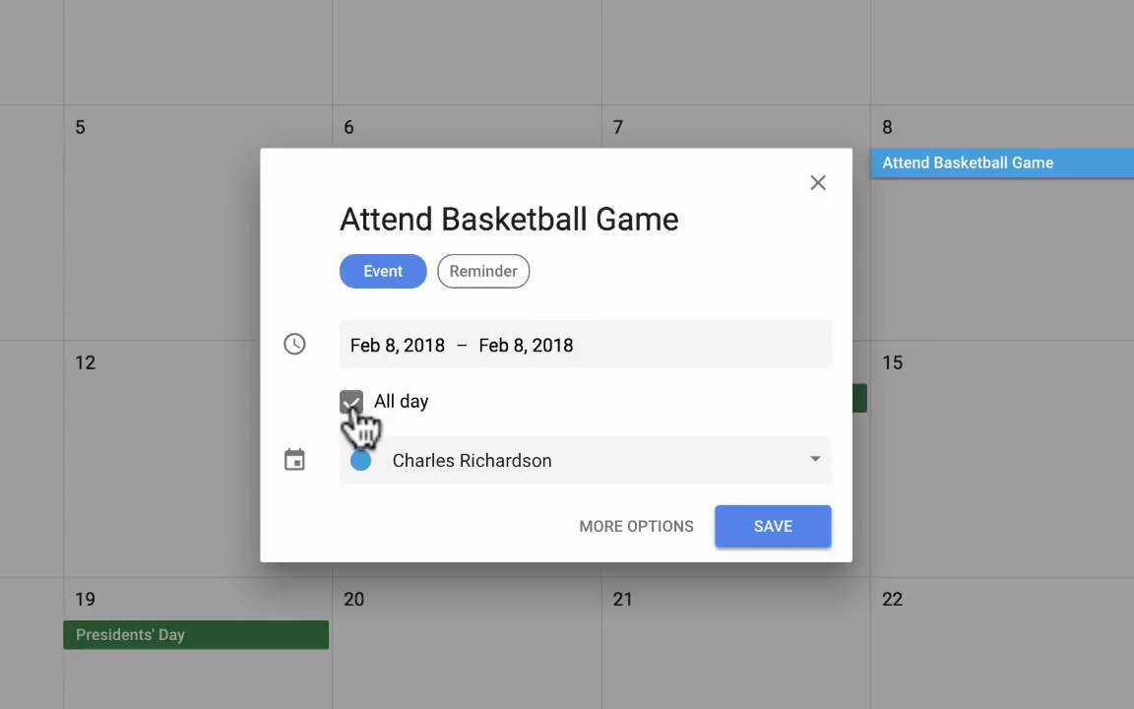
# Turn off All day and set the event to run 7:00pm to 8:30pm
pyautogui.click(352, 406)
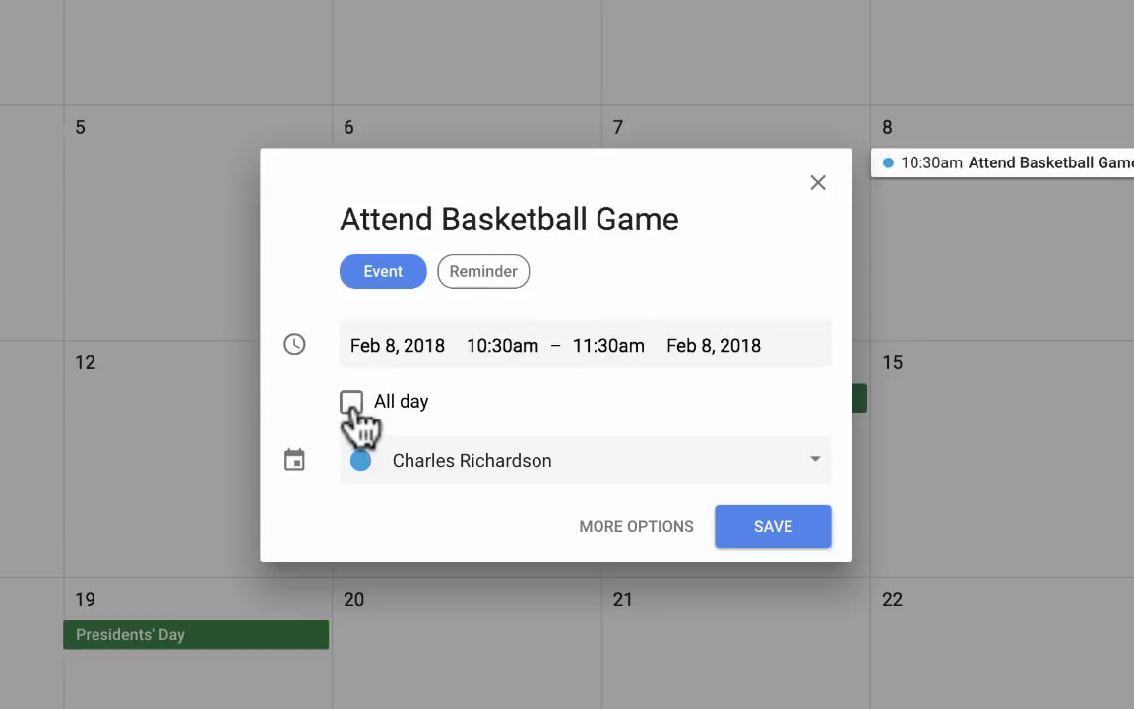
pyautogui.click(506, 336)
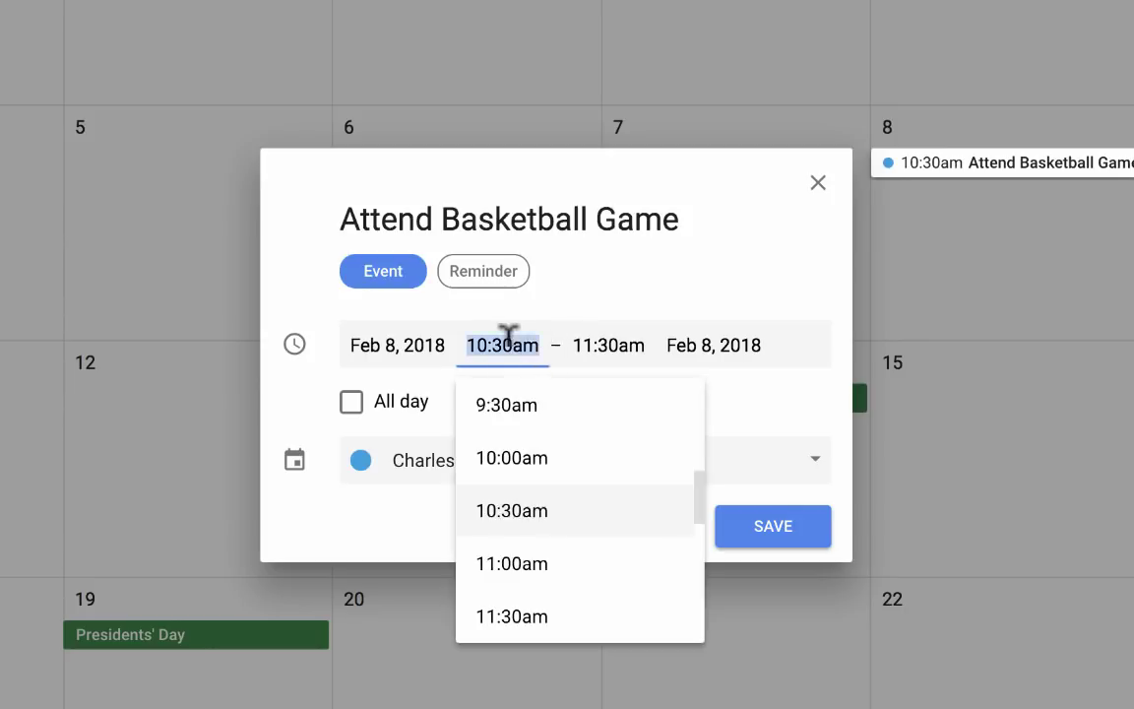
pyautogui.scroll(-5, 557, 594)
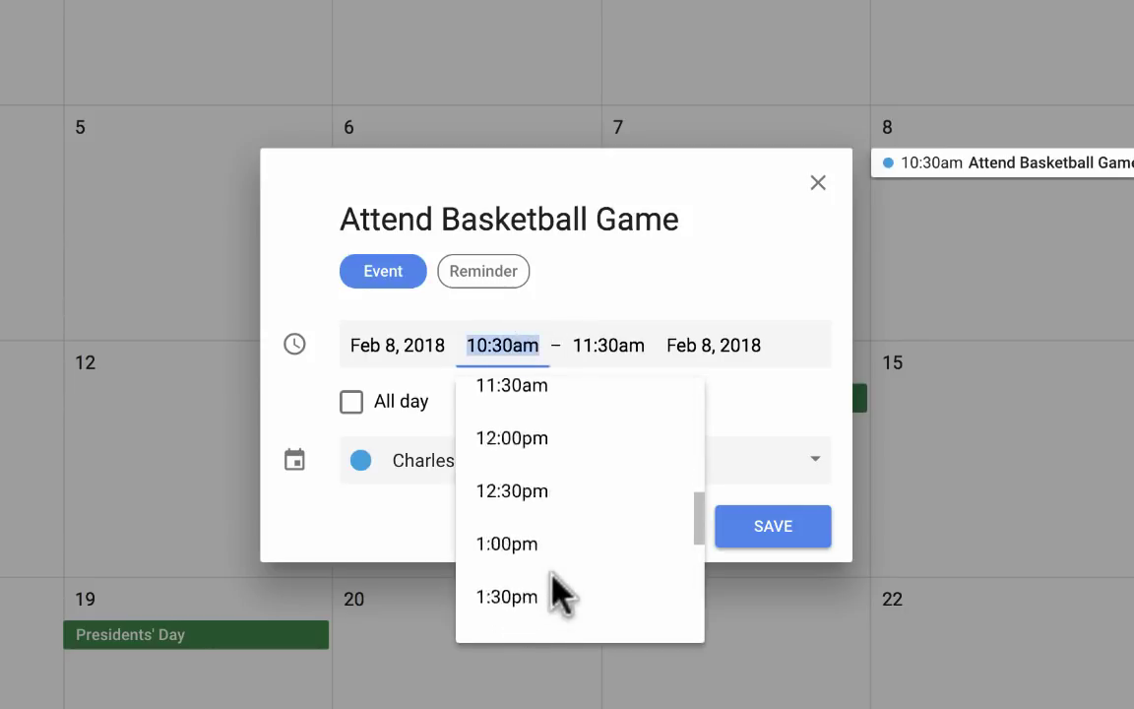
pyautogui.scroll(-7, 557, 590)
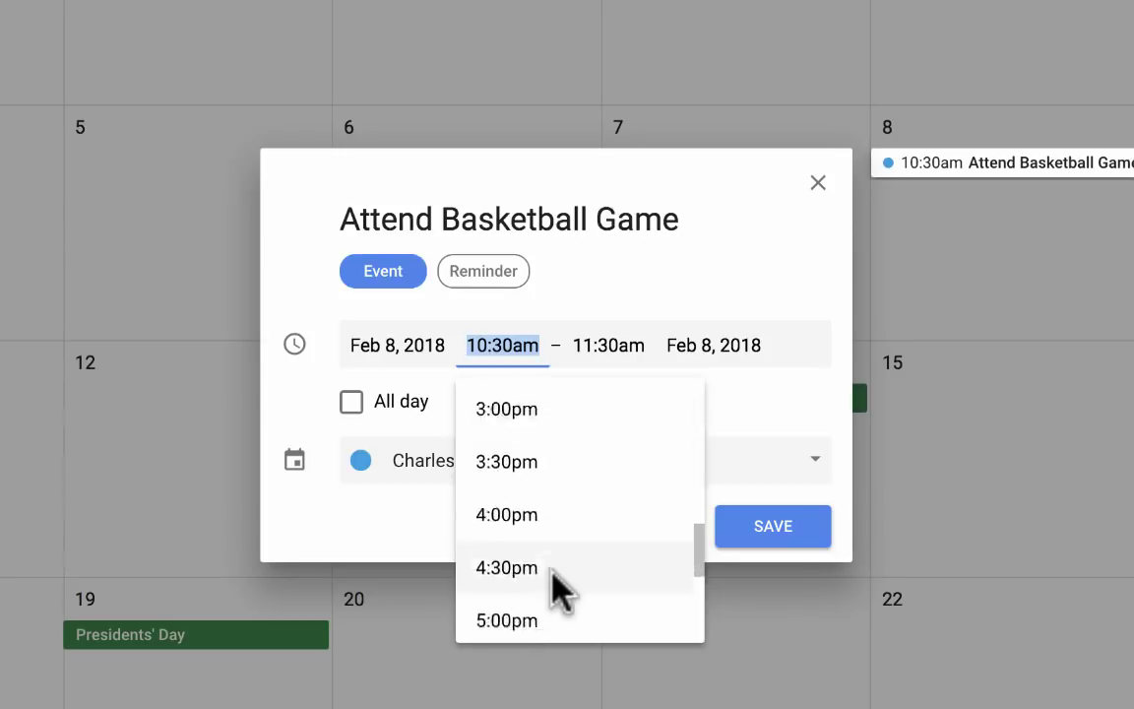
pyautogui.click(507, 640)
pyautogui.click(595, 346)
pyautogui.click(610, 557)
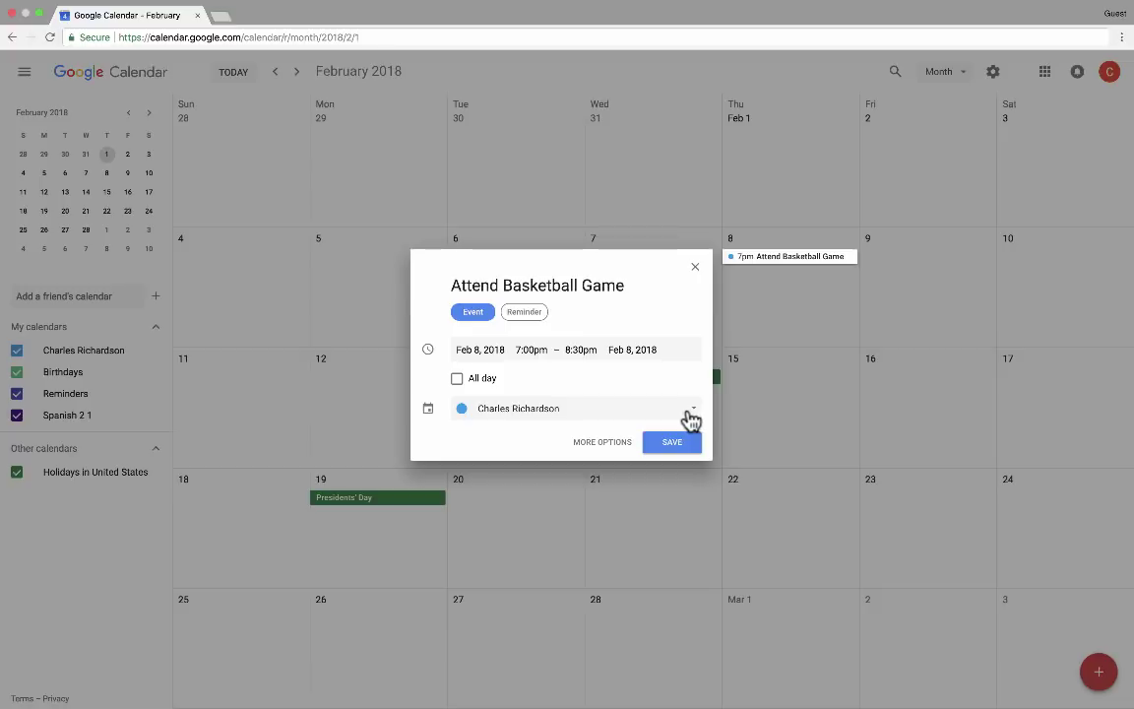
# Check the calendar choices and keep the event on its current calendar
pyautogui.click(690, 418)
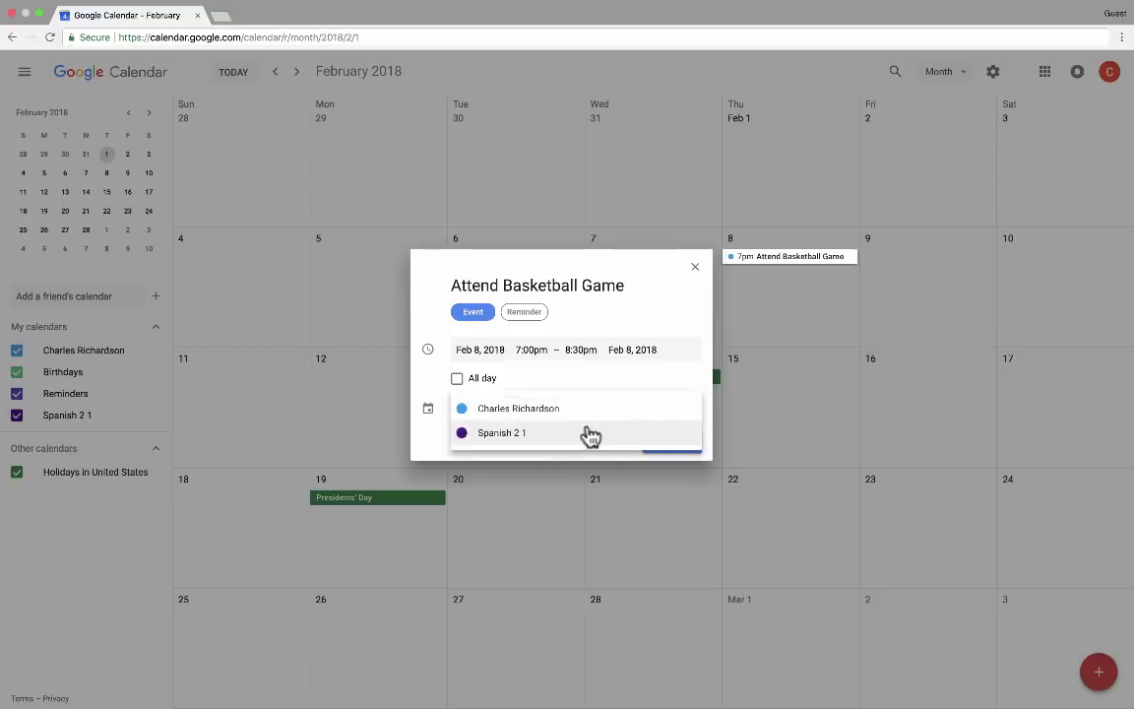
pyautogui.click(534, 421)
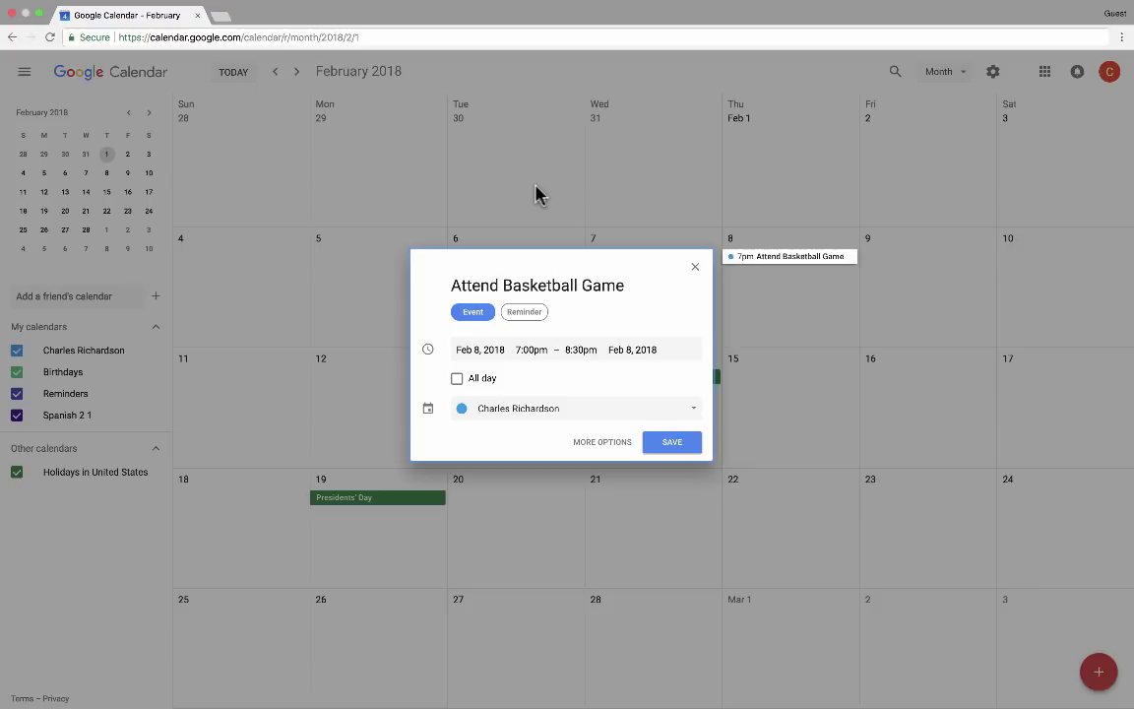
pyautogui.click(628, 409)
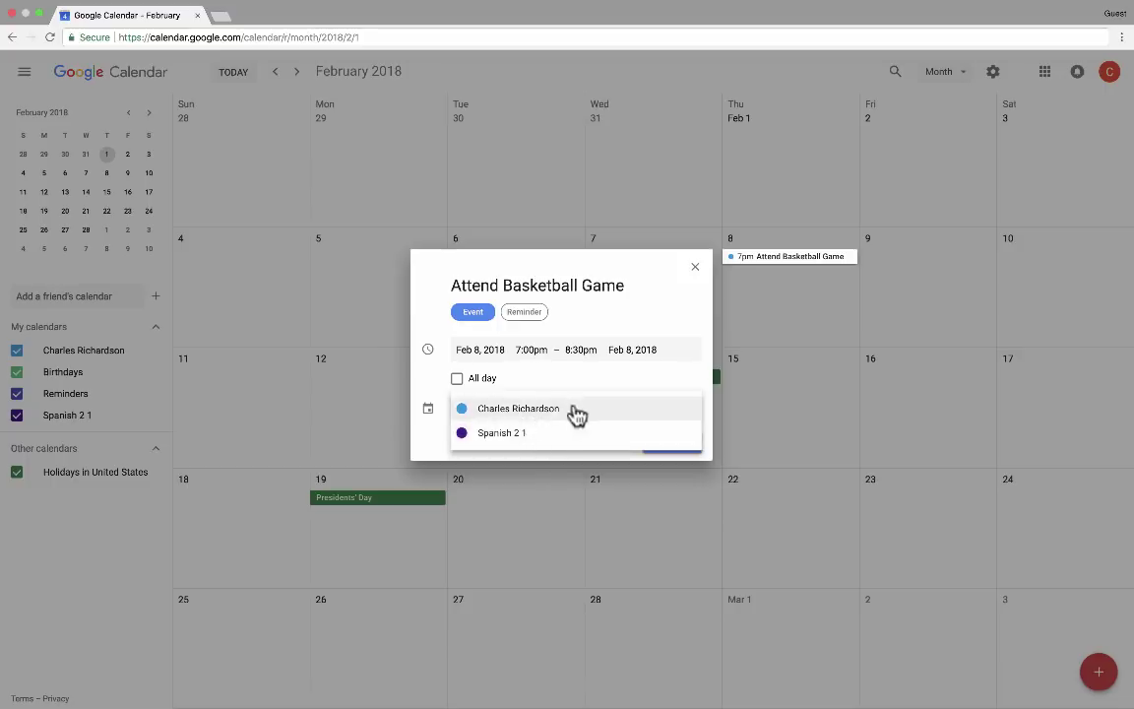
pyautogui.click(614, 413)
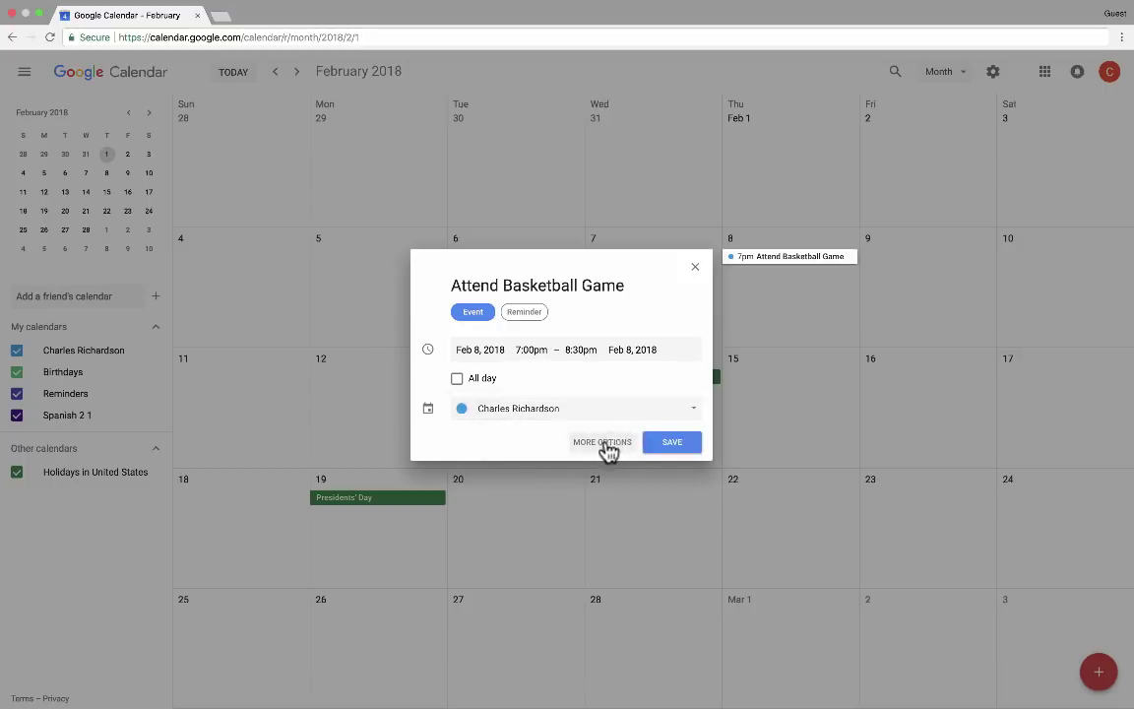
# In the event's full details, touch the location field and attach Hangouts conferencing
pyautogui.click(606, 443)
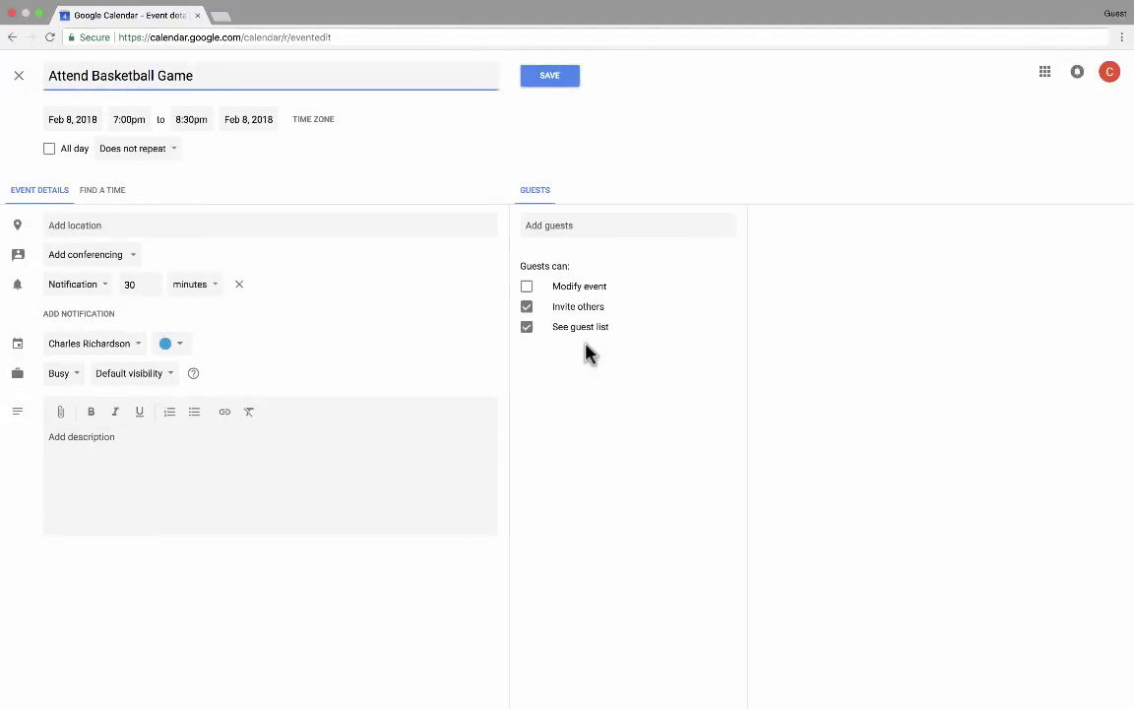
pyautogui.click(112, 225)
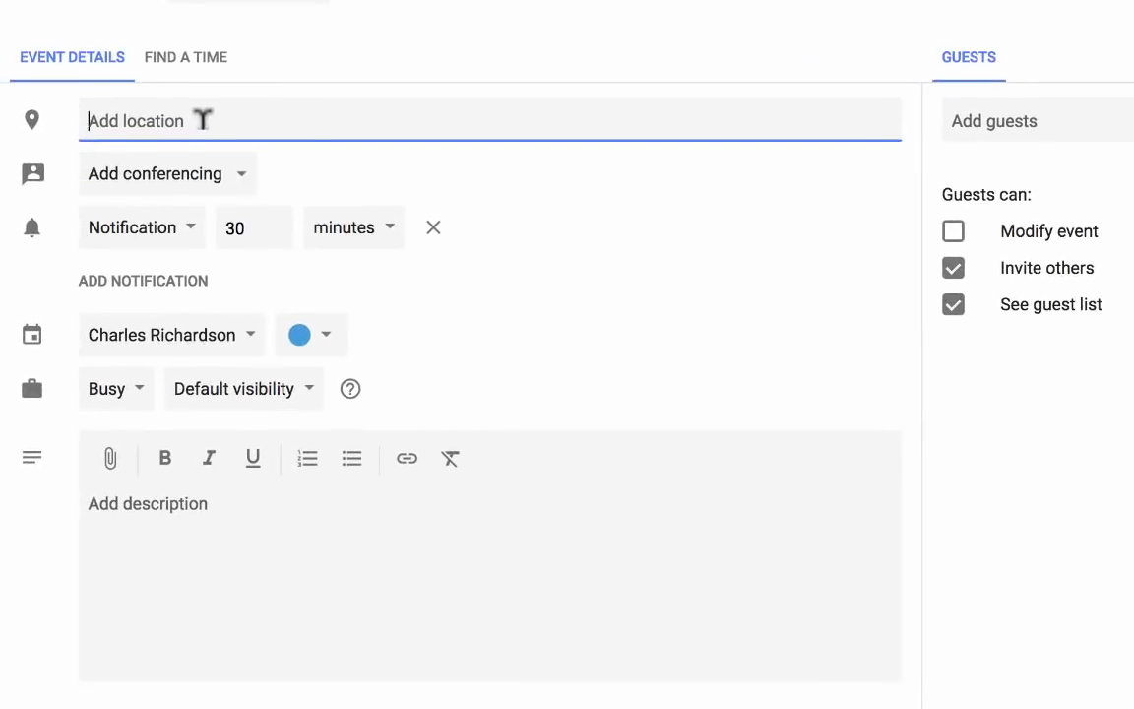
pyautogui.click(250, 187)
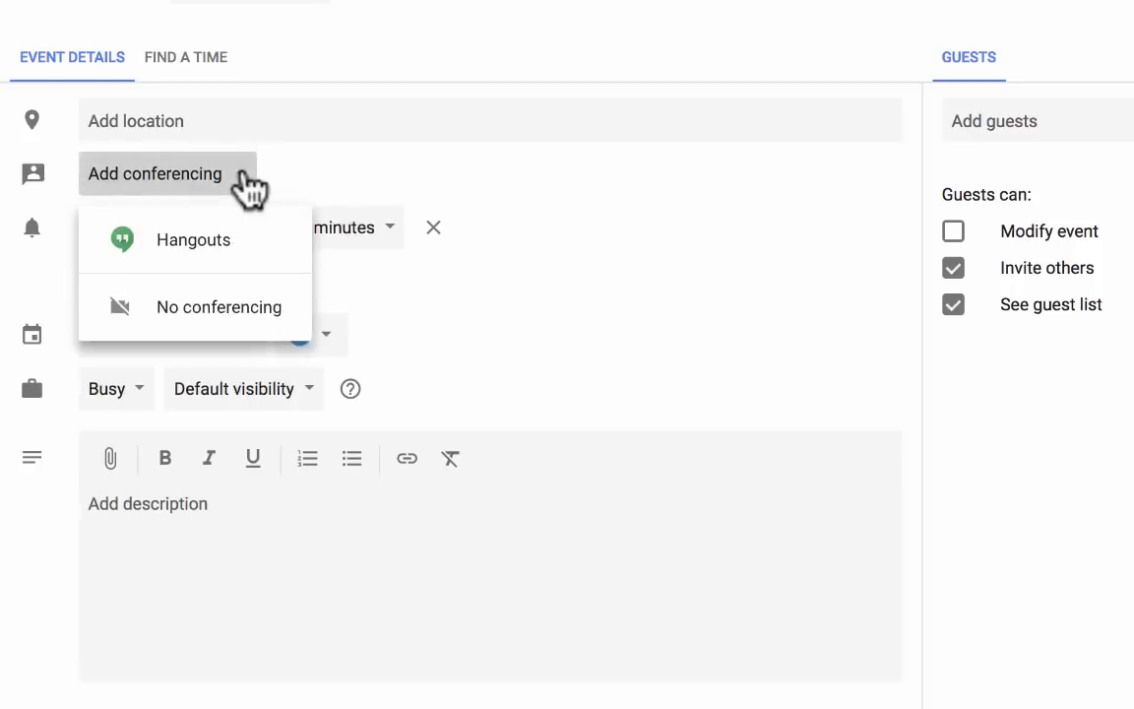
pyautogui.click(212, 244)
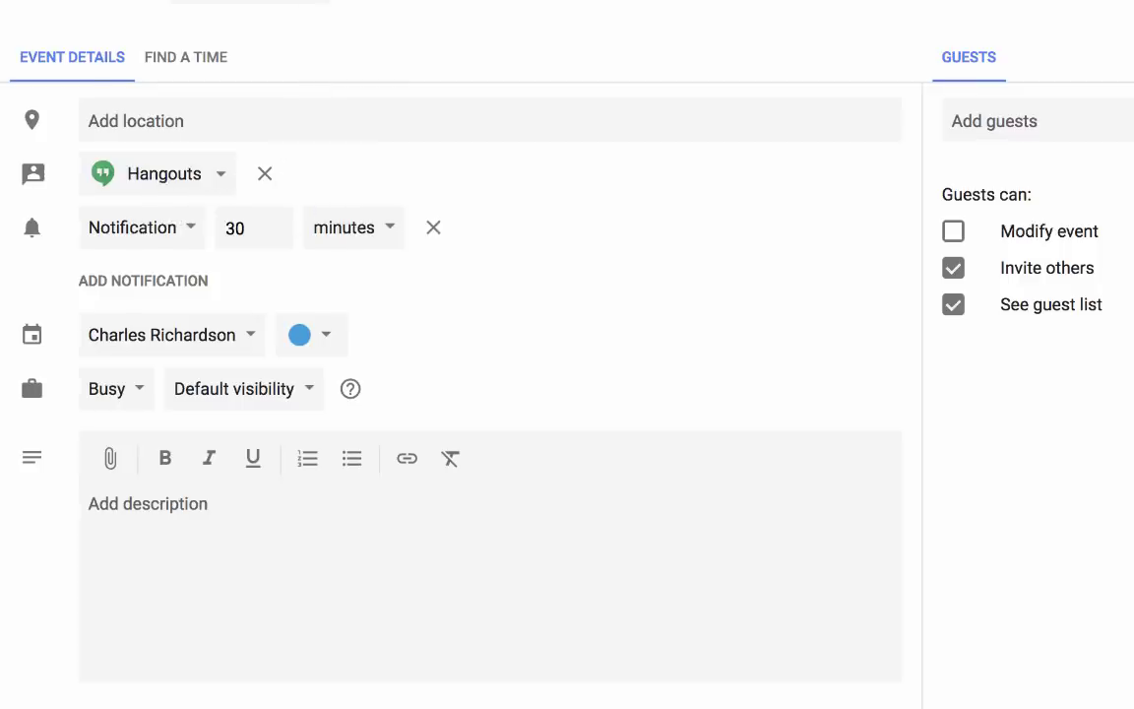
# Keep the first reminder as a notification and add a second reminder of type Email
pyautogui.click(175, 229)
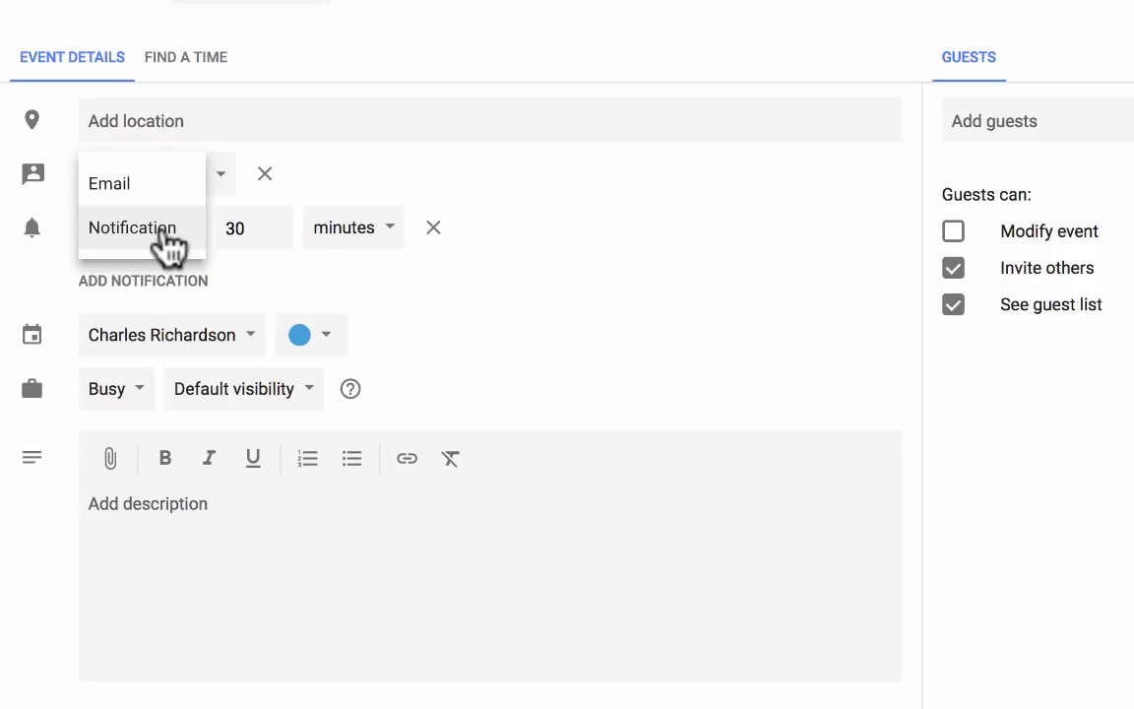
pyautogui.click(165, 227)
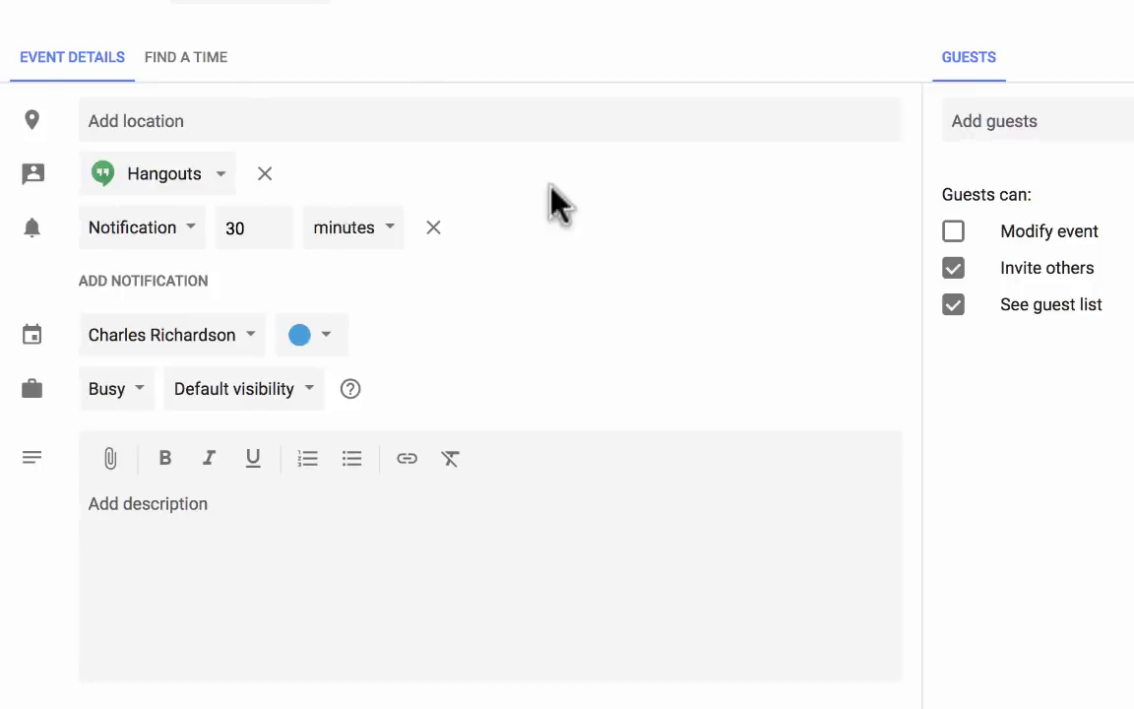
pyautogui.click(135, 285)
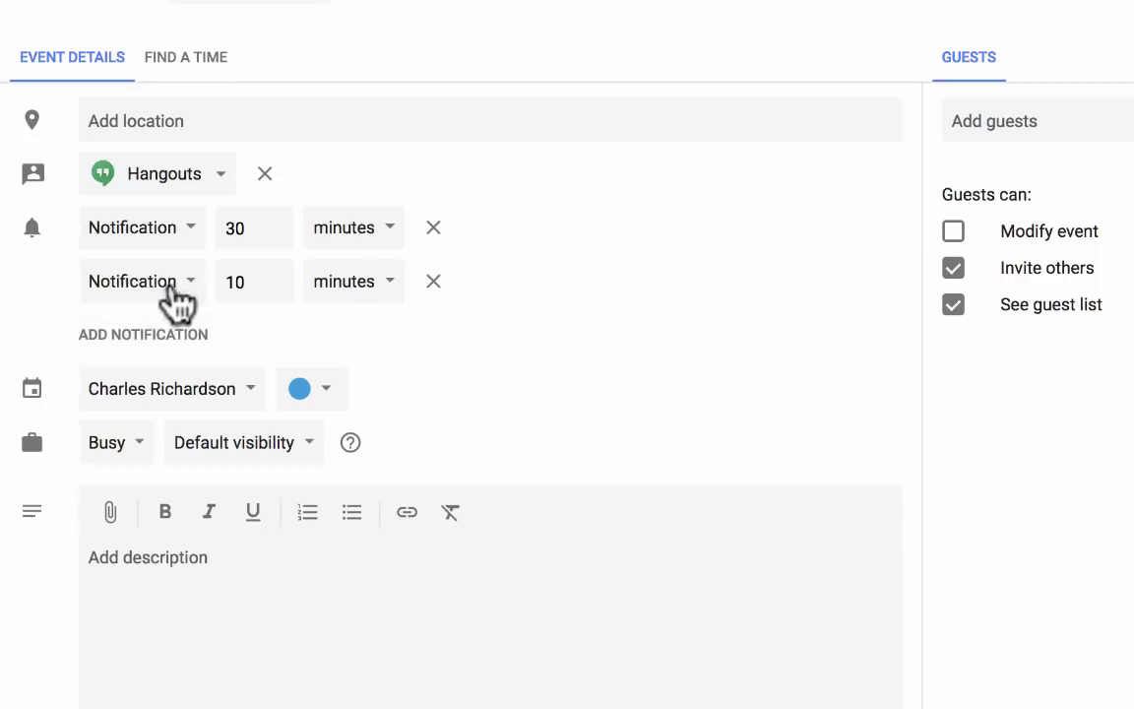
pyautogui.click(187, 283)
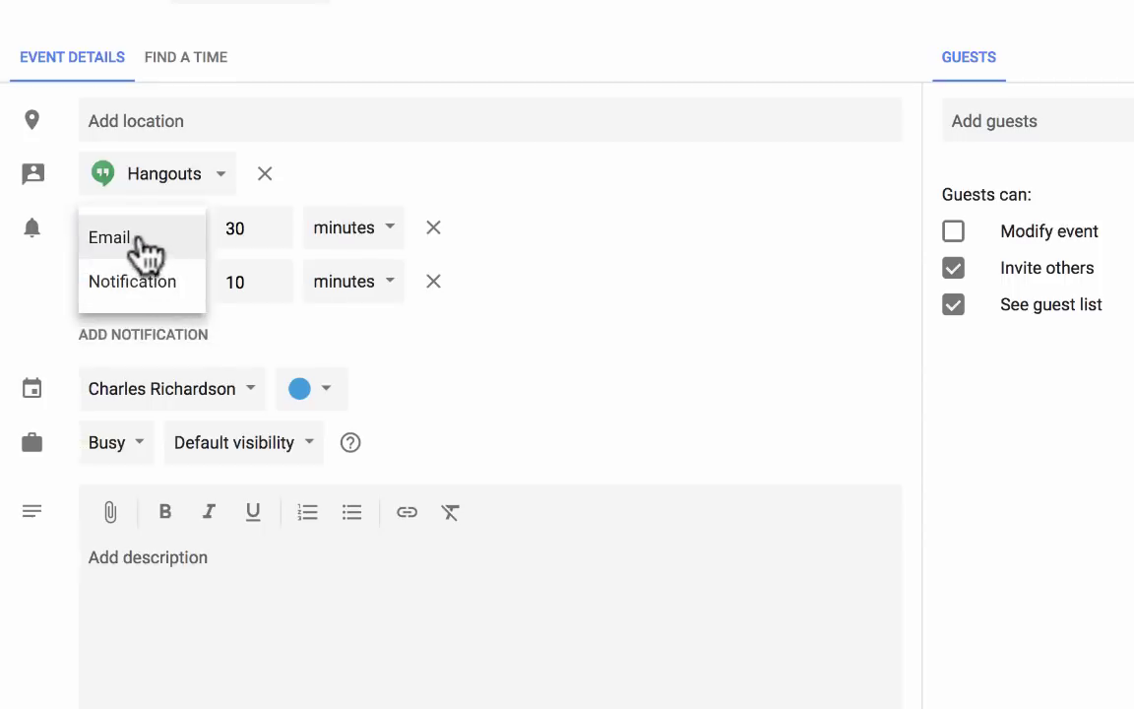
pyautogui.click(138, 253)
# Set the email reminder to 1 hour before the event
pyautogui.doubleClick(183, 275)
pyautogui.write('9')
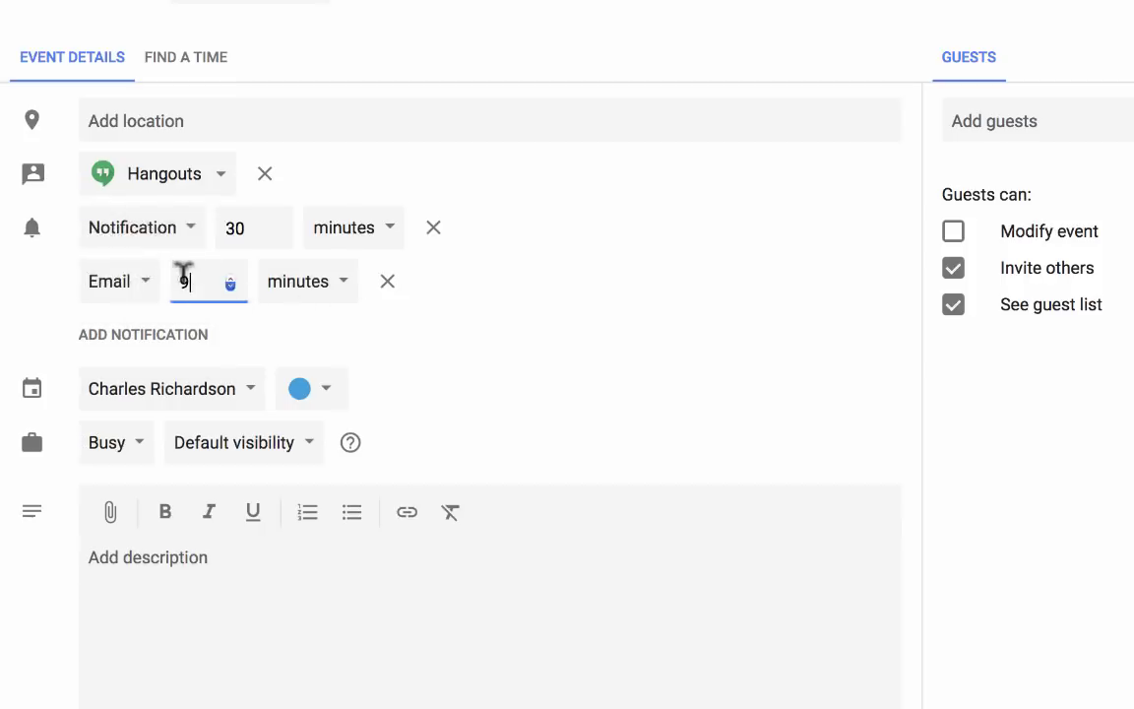
pyautogui.doubleClick(185, 271)
pyautogui.write('5')
pyautogui.press('BackSpace')
pyautogui.write('1')
pyautogui.click(295, 286)
pyautogui.click(313, 327)
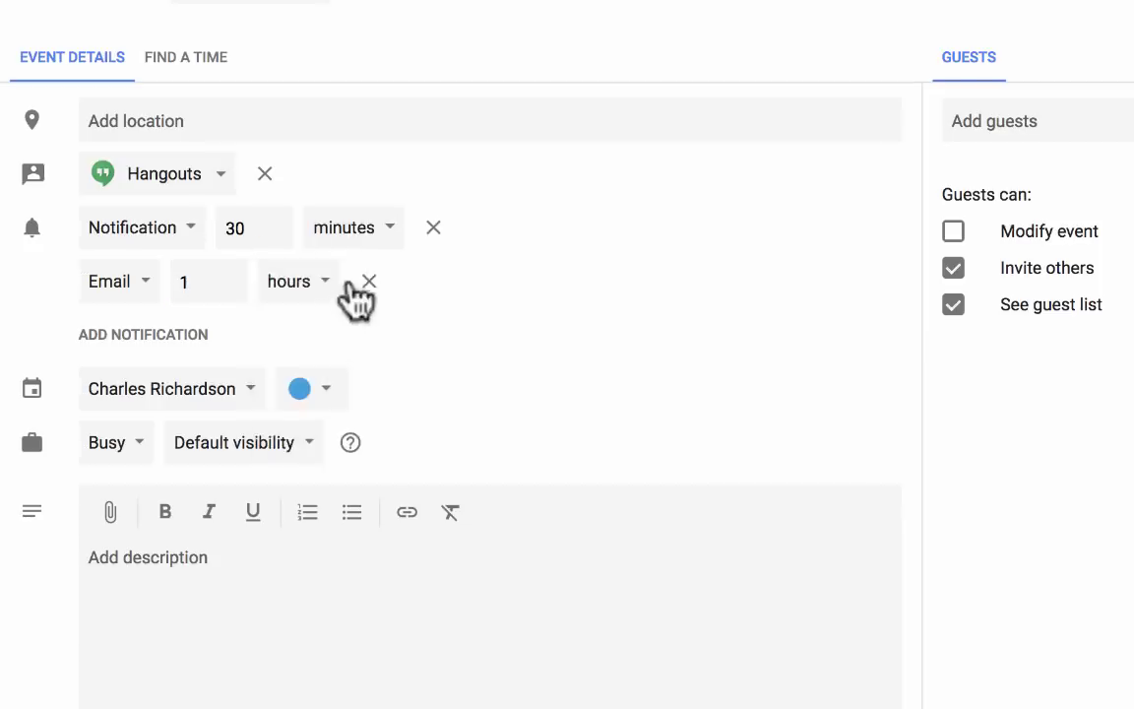
pyautogui.click(325, 289)
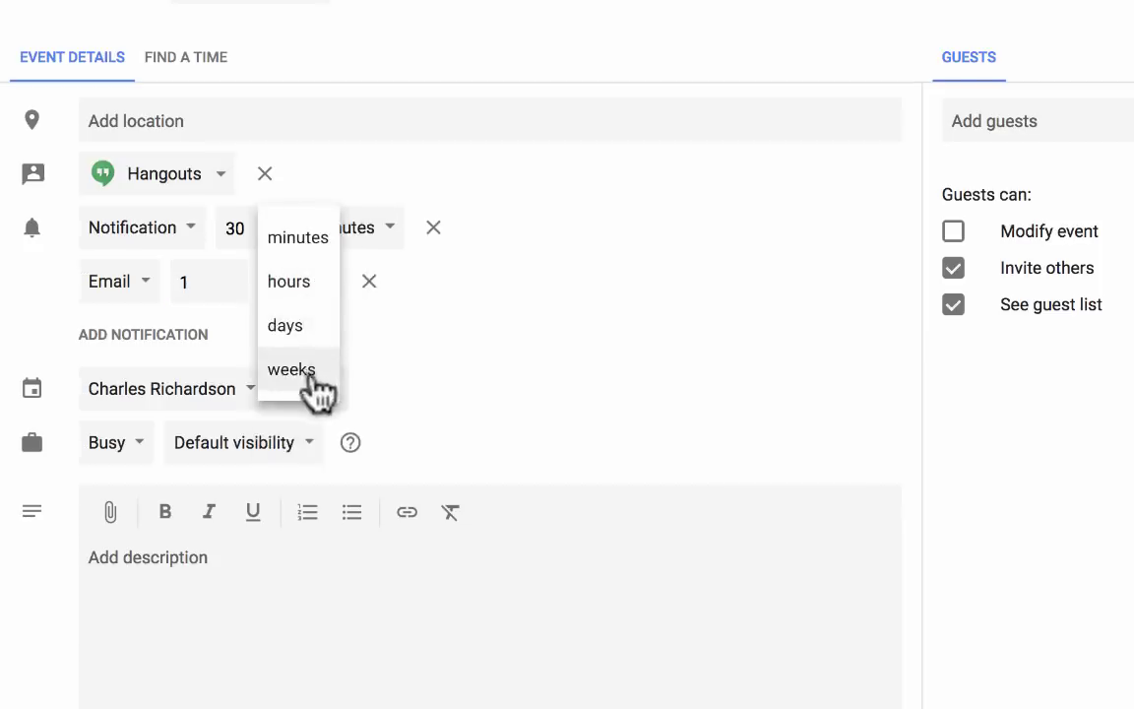
pyautogui.click(355, 398)
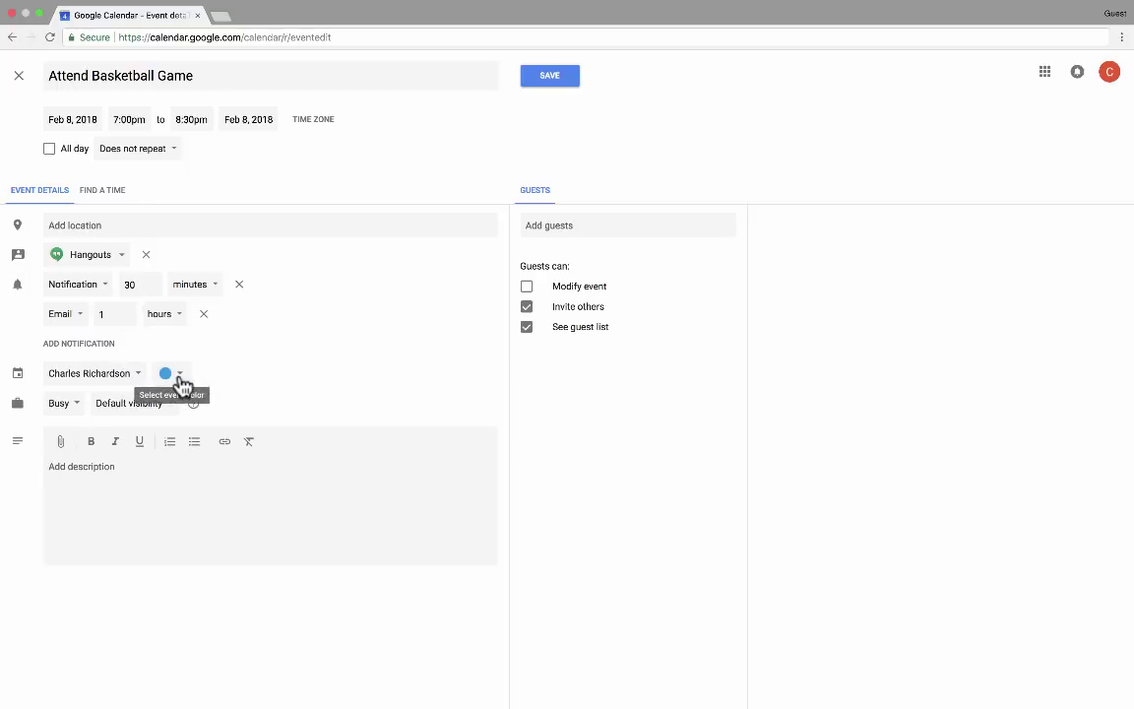
# Change the event colour to green after briefly trying Tomato
pyautogui.click(181, 381)
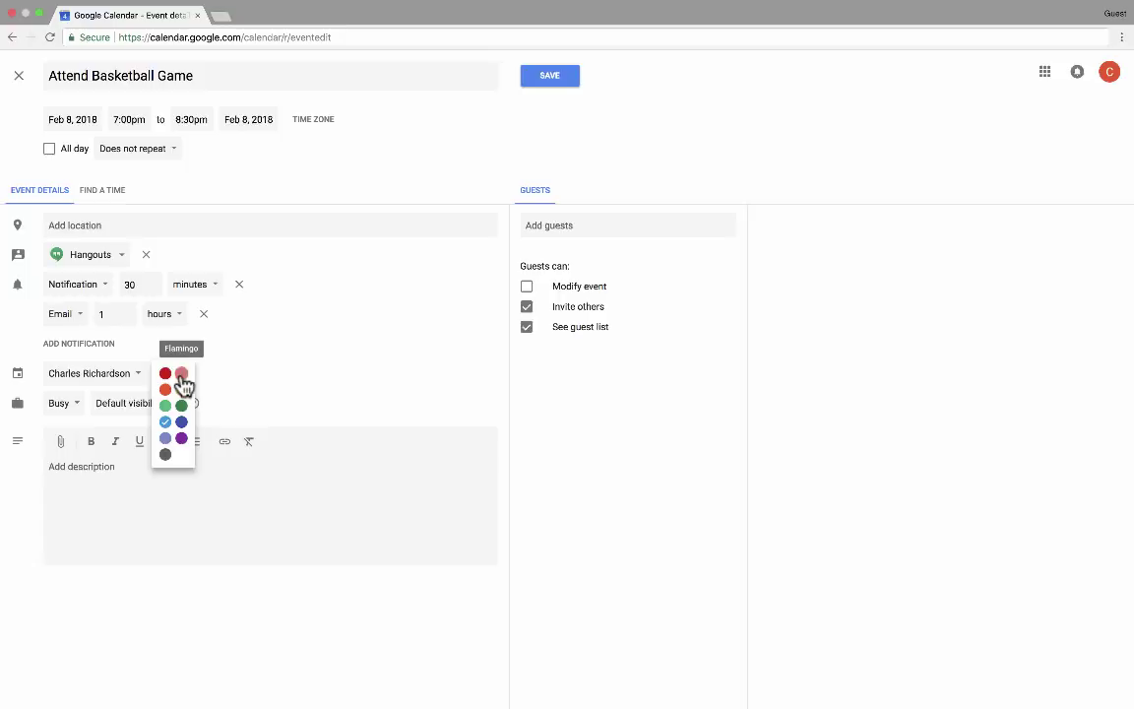
pyautogui.click(165, 375)
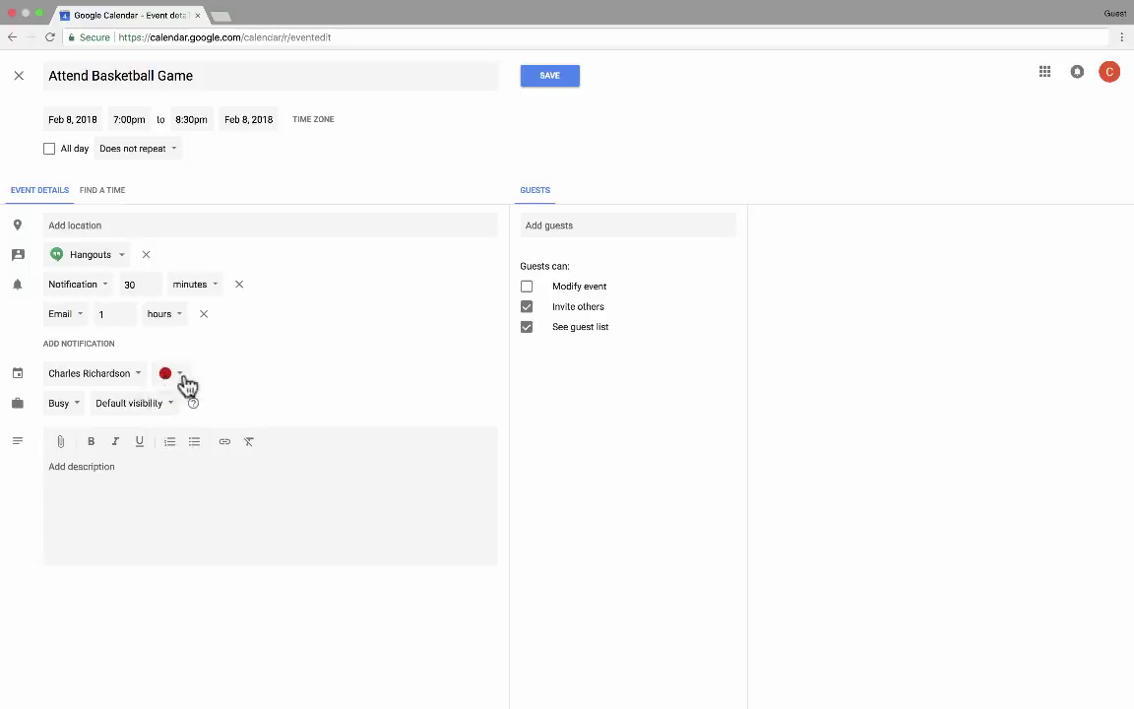
pyautogui.click(185, 382)
pyautogui.click(191, 420)
# Leave the event marked Busy with Default visibility
pyautogui.click(65, 404)
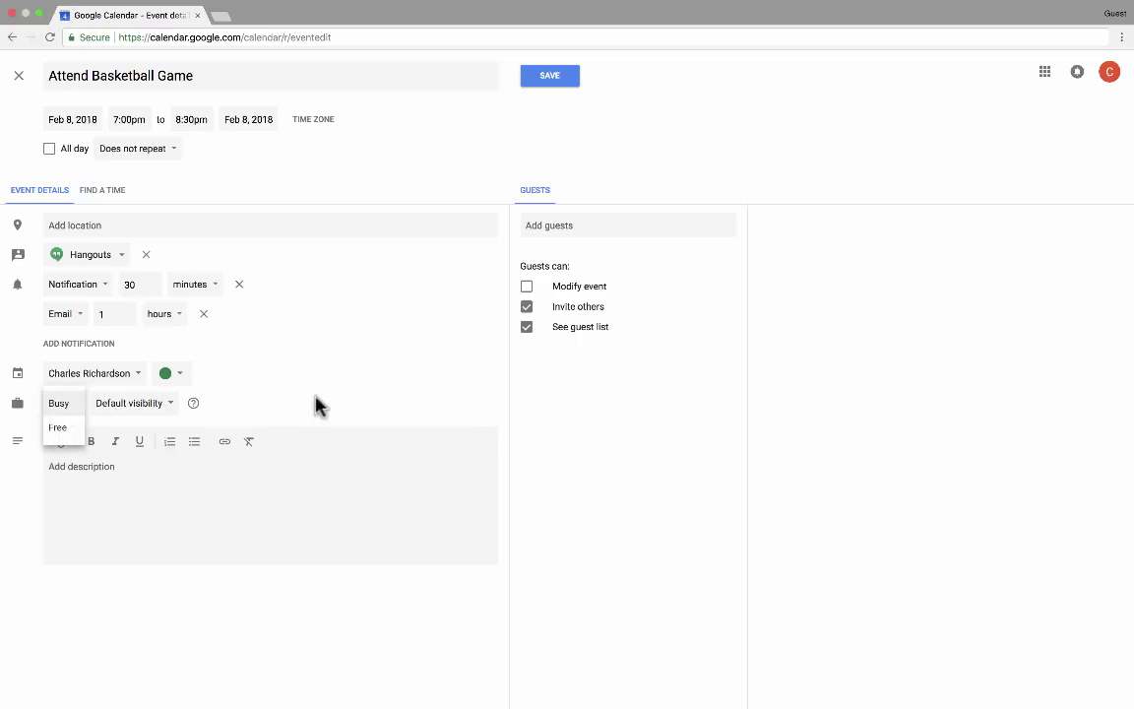
pyautogui.click(158, 407)
pyautogui.click(162, 413)
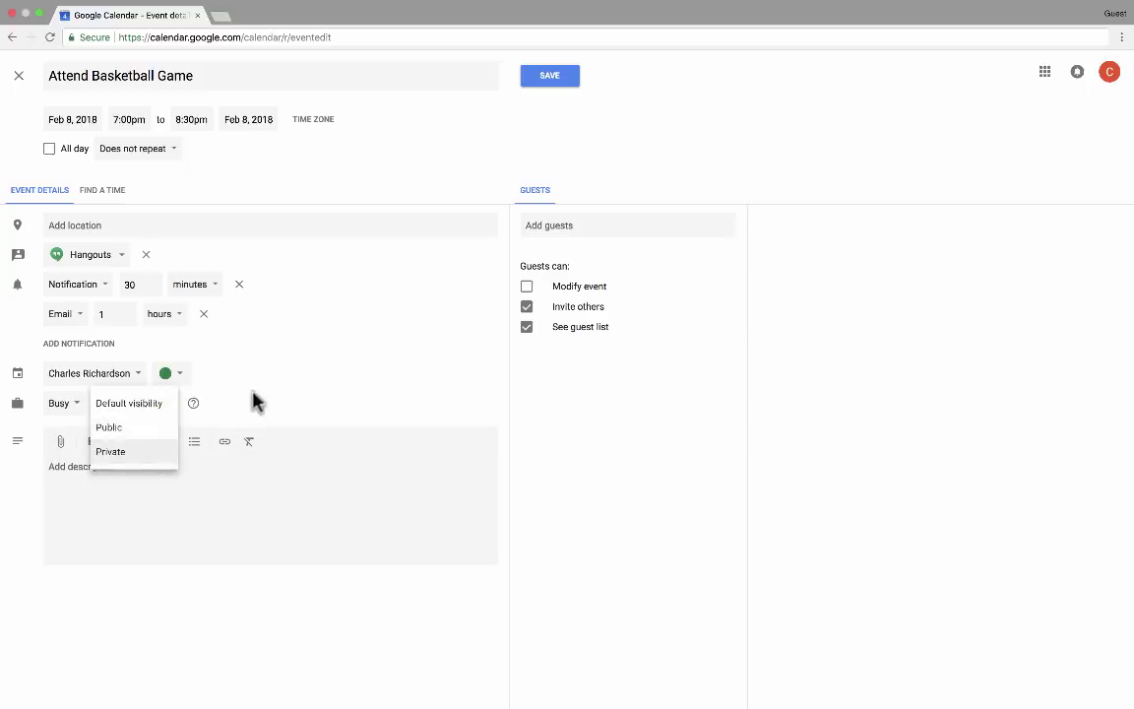
pyautogui.click(253, 397)
pyautogui.click(65, 405)
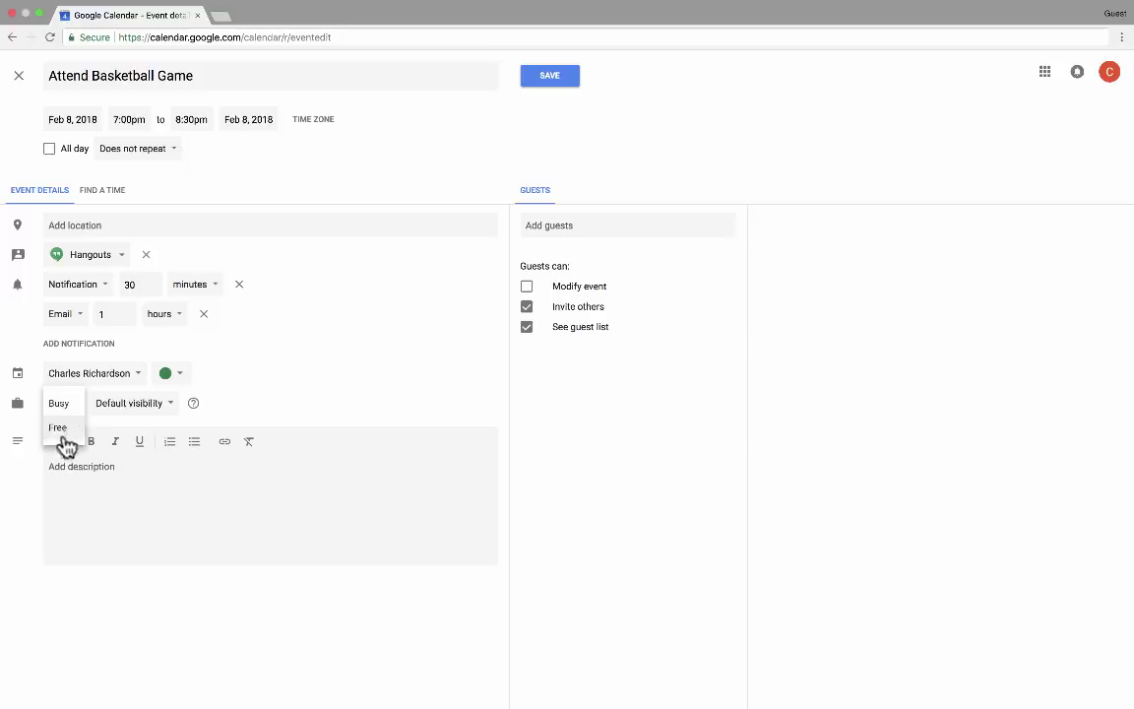
# Type three lines of placeholder filler text into the event description
pyautogui.click(379, 350)
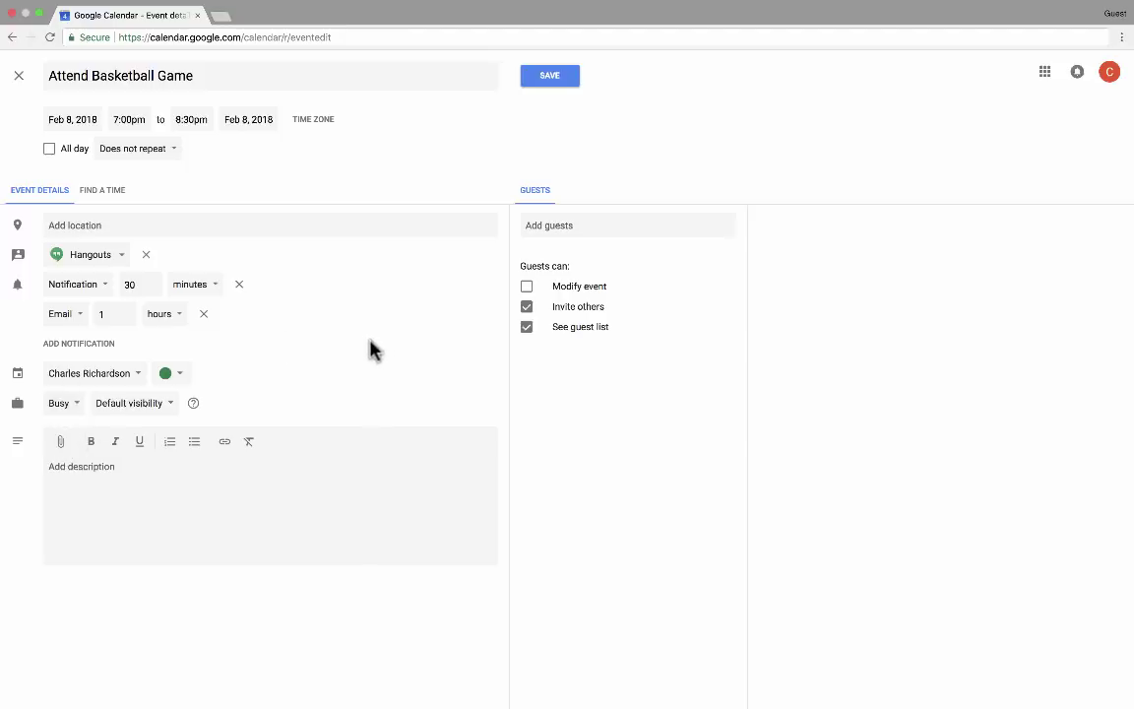
pyautogui.click(119, 465)
pyautogui.write('faksjlfjasljdfj askljdf kas')
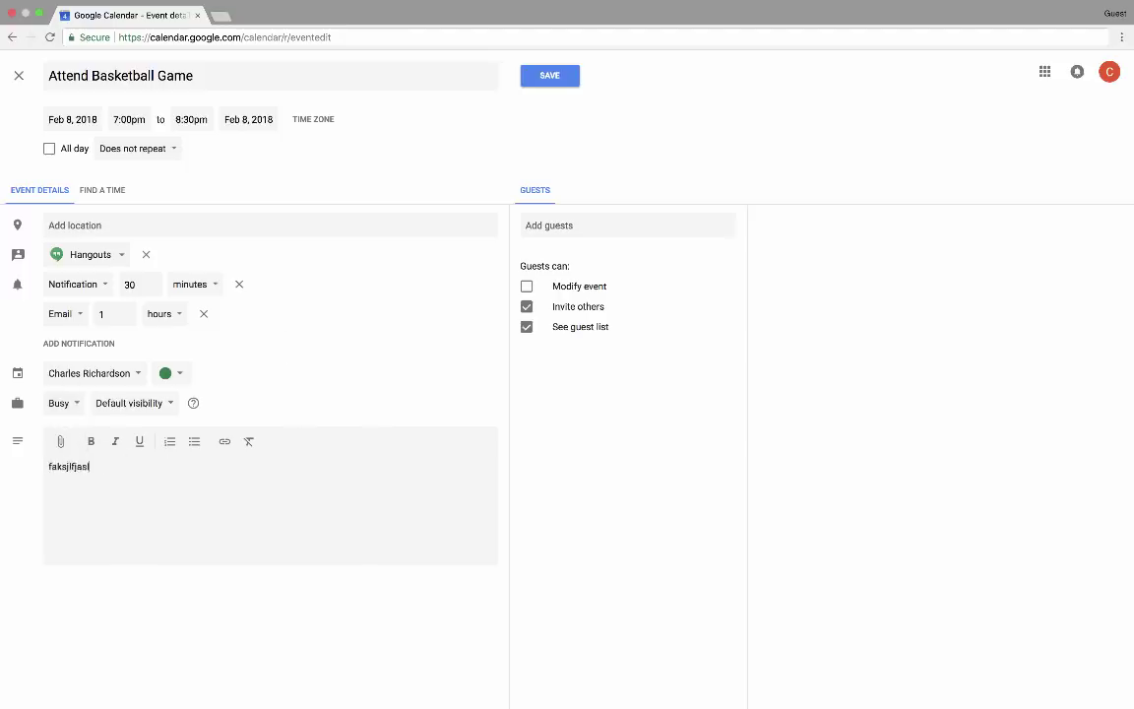
pyautogui.write('jfdja skdfj aslkfd kla')
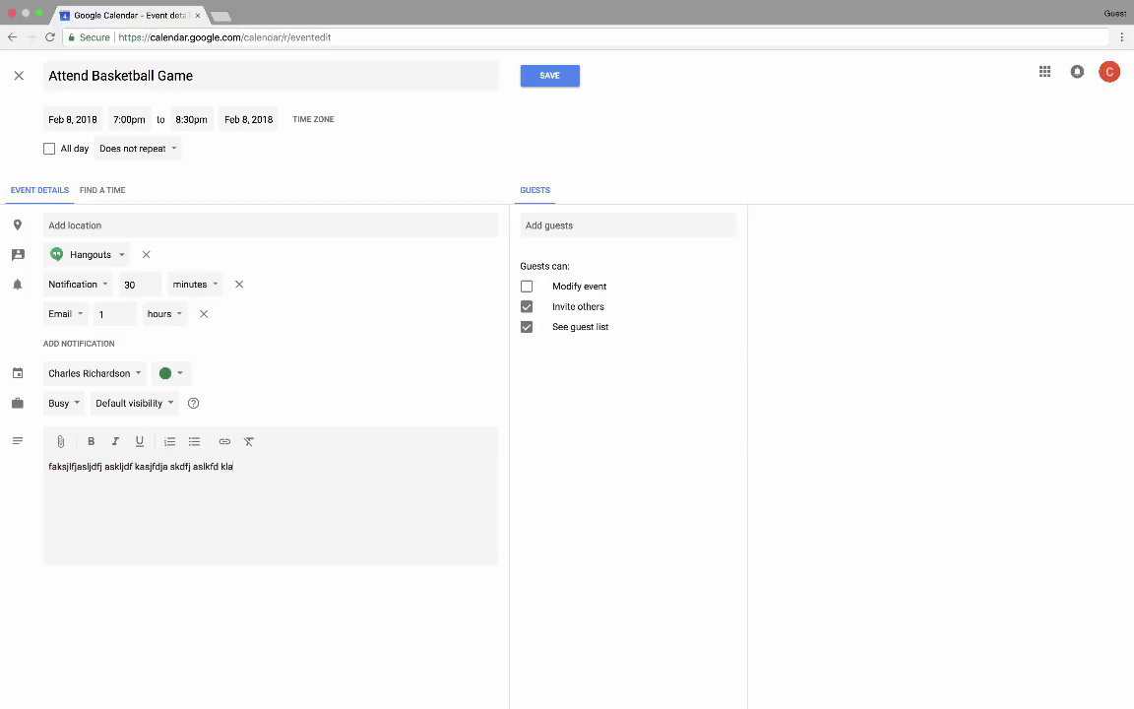
pyautogui.write('sjdfsdafkl a;skdj fkjaskld fjasdf')
pyautogui.press('Return')
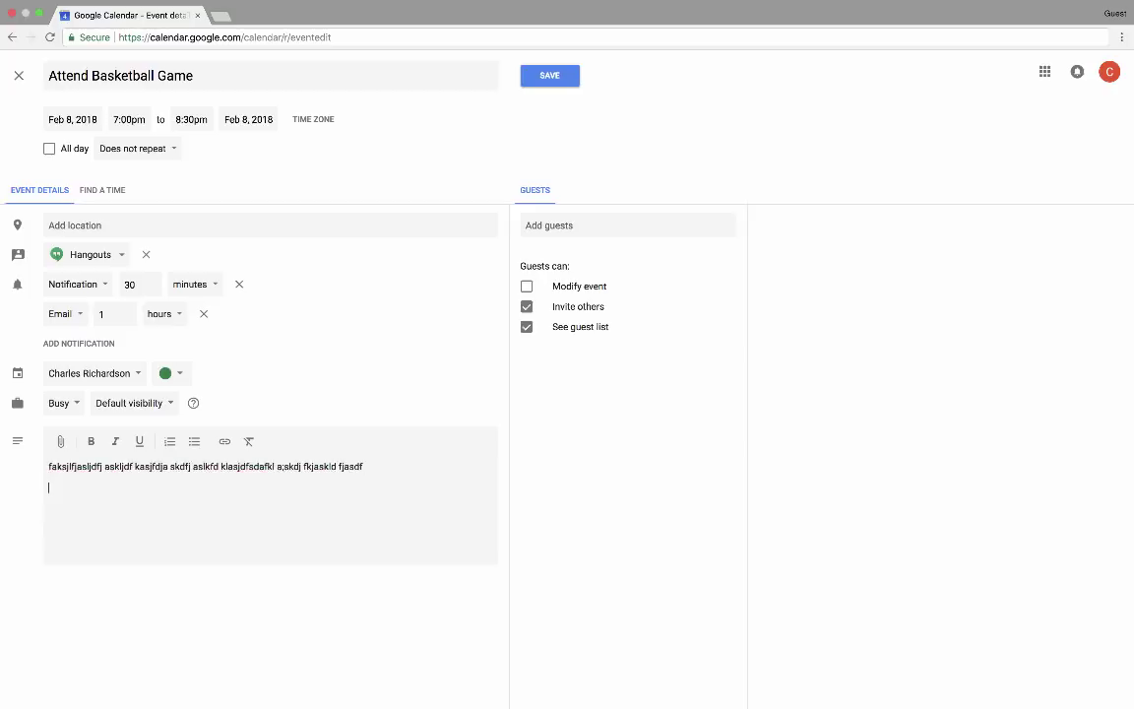
pyautogui.write('skldajflkjsakf askl;dfsakl dfklajsdk')
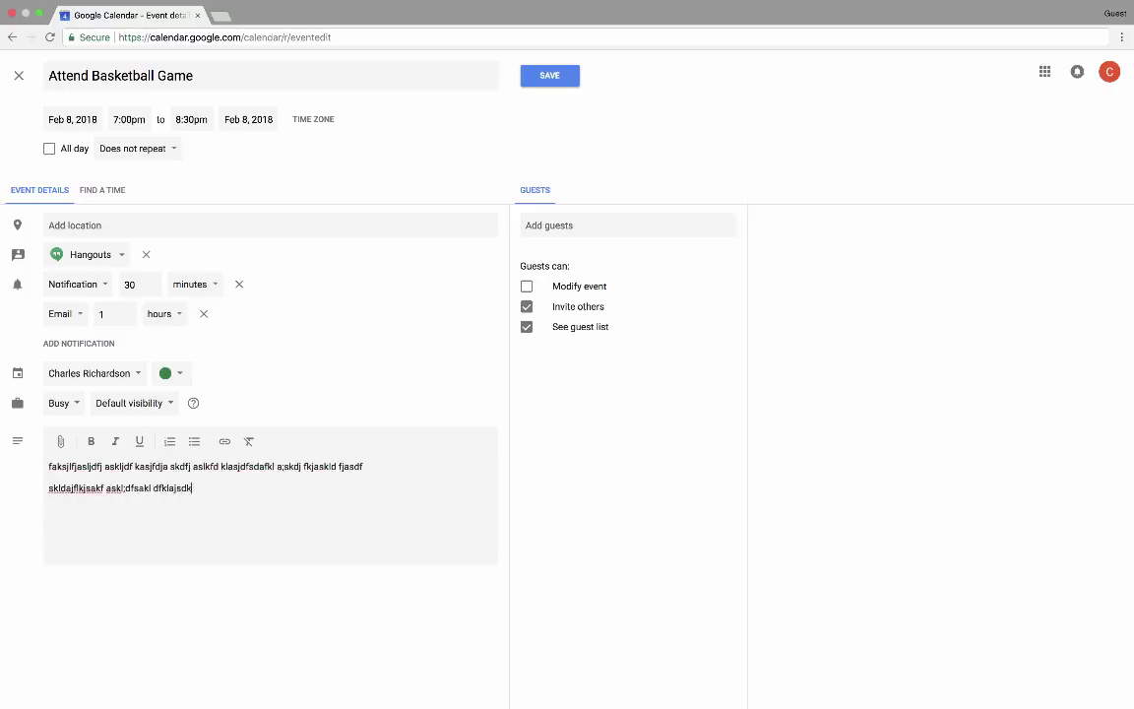
pyautogui.write('lfslkdjfkskdafj lskajdfklajsl dfkjasdf')
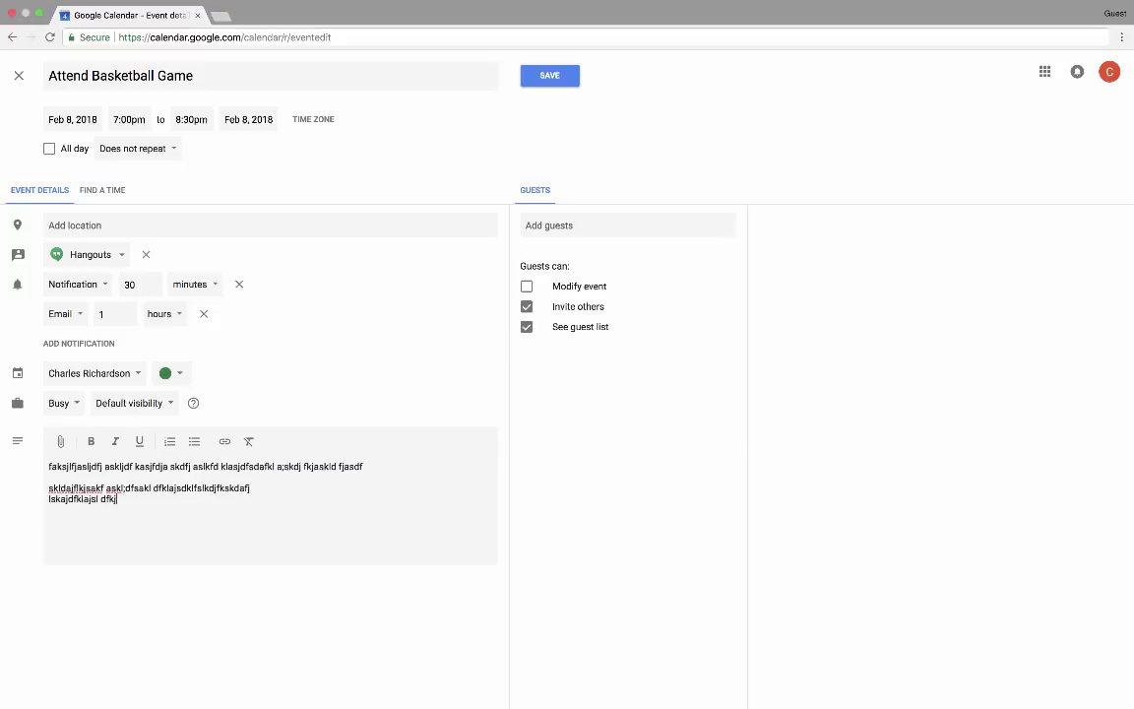
pyautogui.press('Return')
pyautogui.write('asdlfjksakldjfkasdfl;k jals;kfjads fsd')
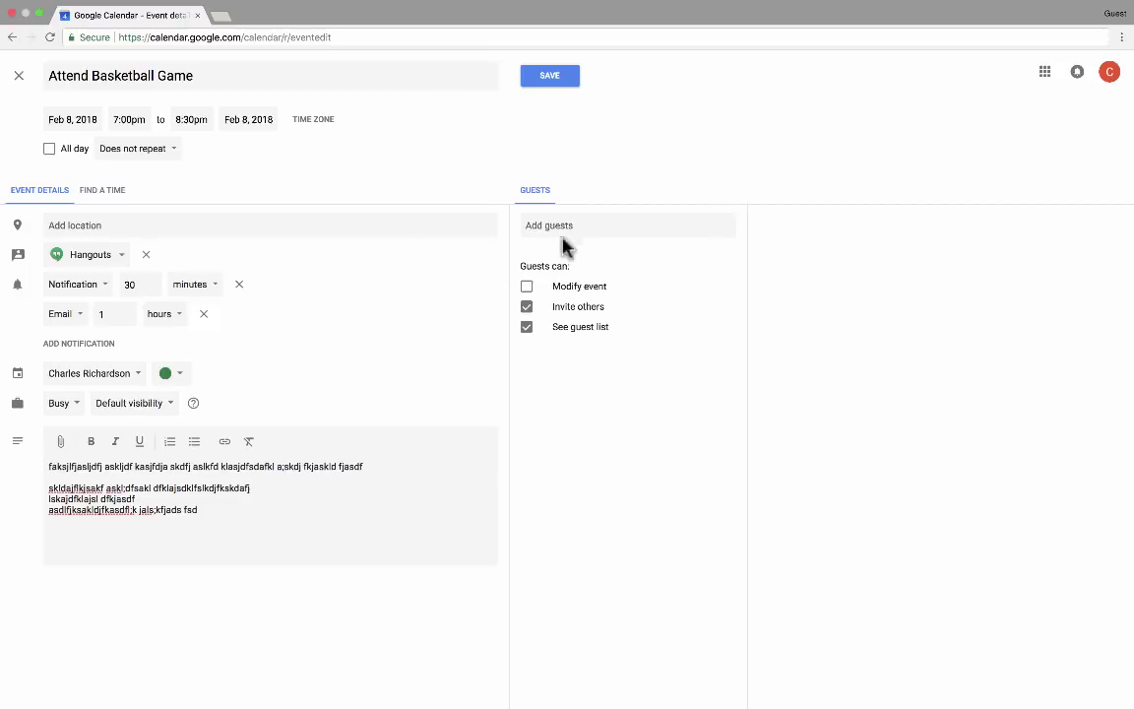
pyautogui.click(564, 222)
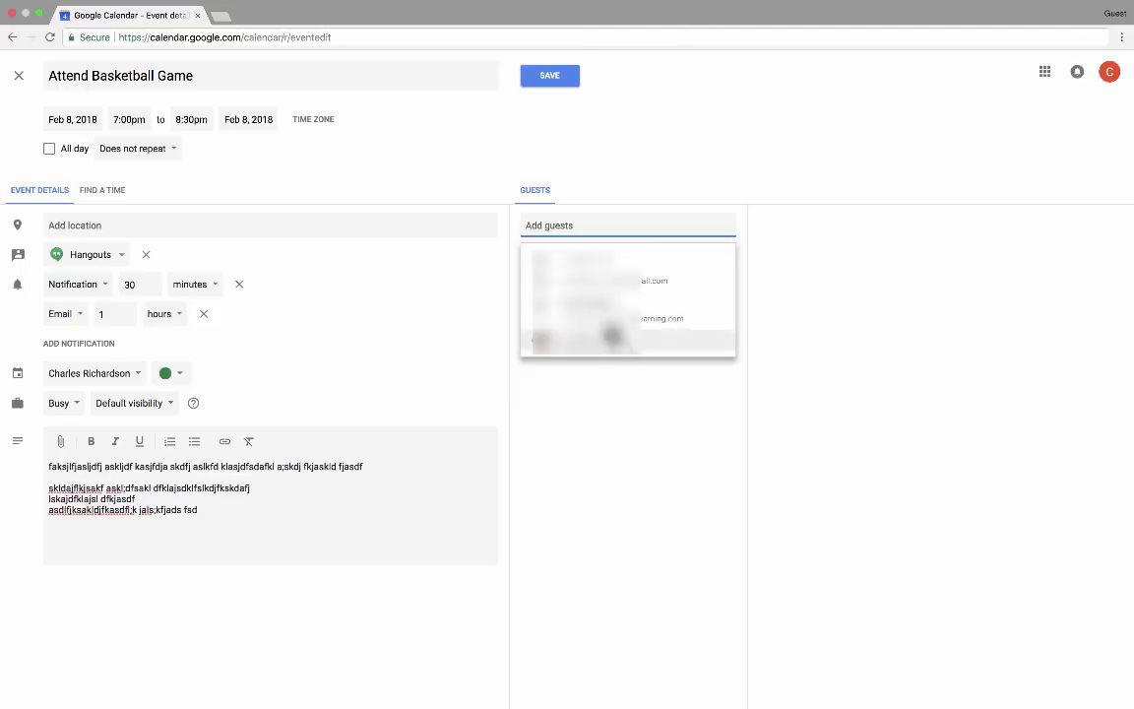
# Add a suggested contact and a typed guest e-mail, then remove both guests
pyautogui.click(602, 313)
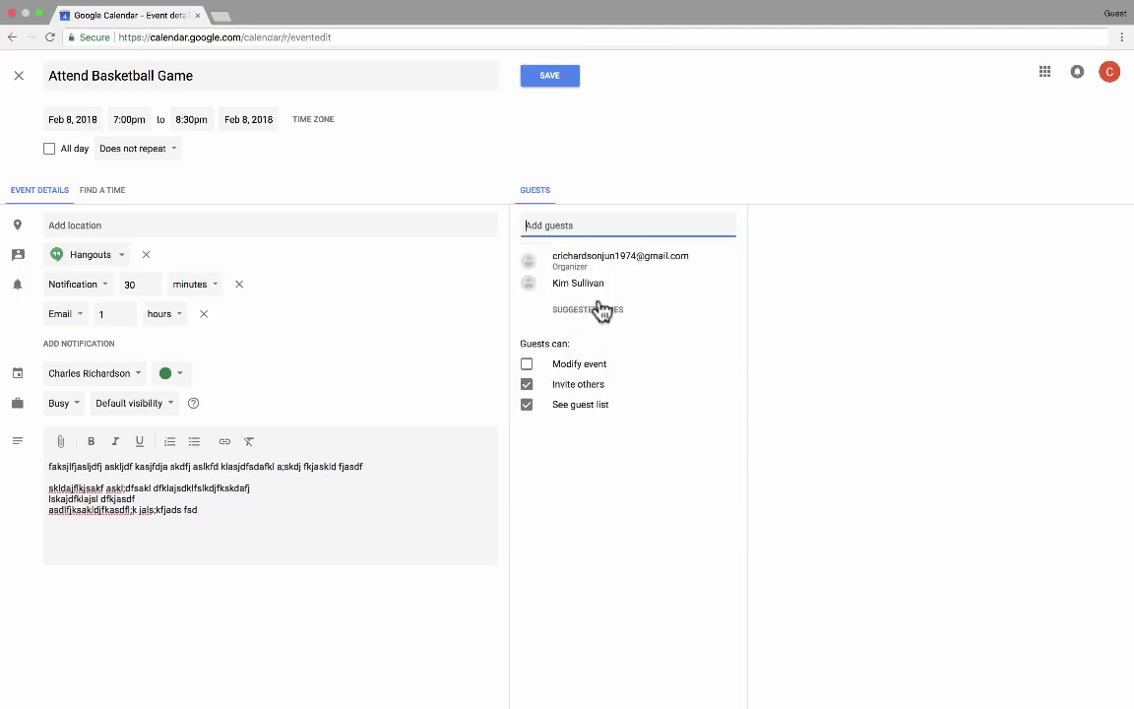
pyautogui.click(729, 287)
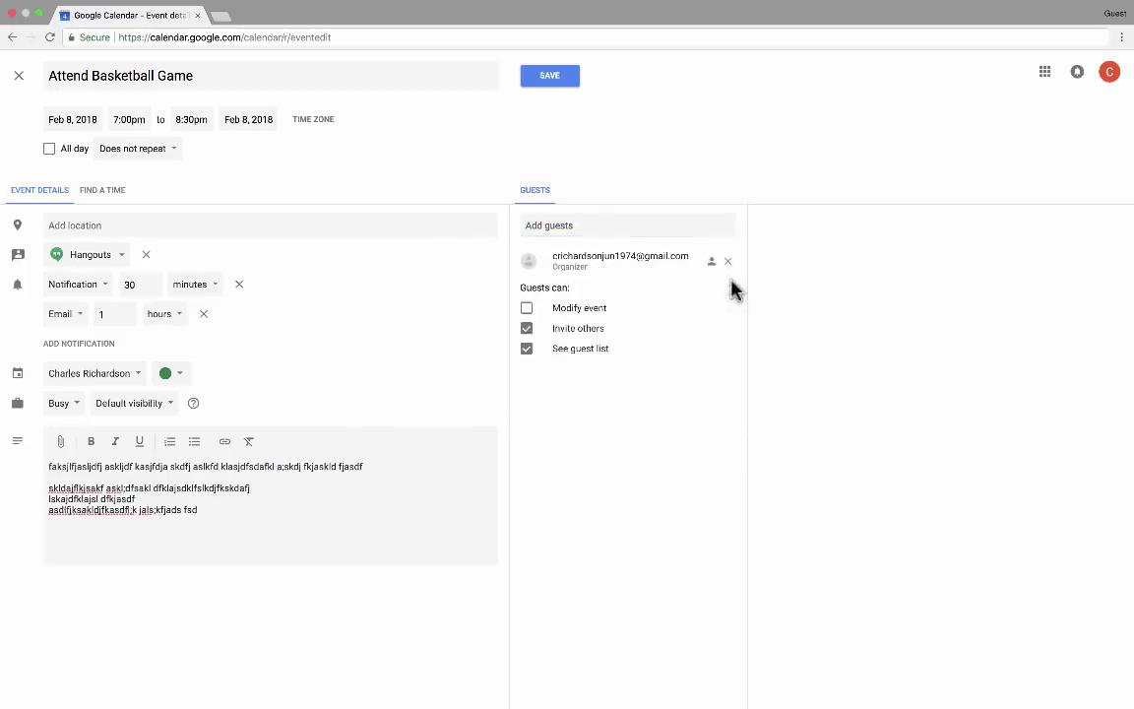
pyautogui.click(594, 221)
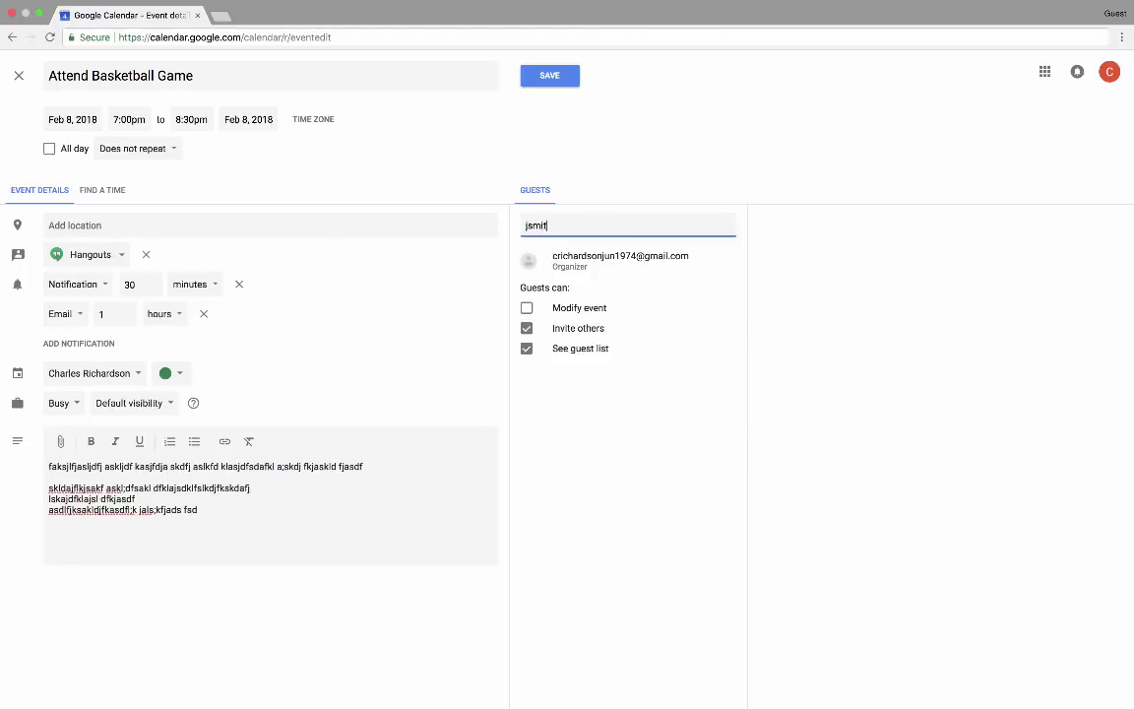
pyautogui.press('Return')
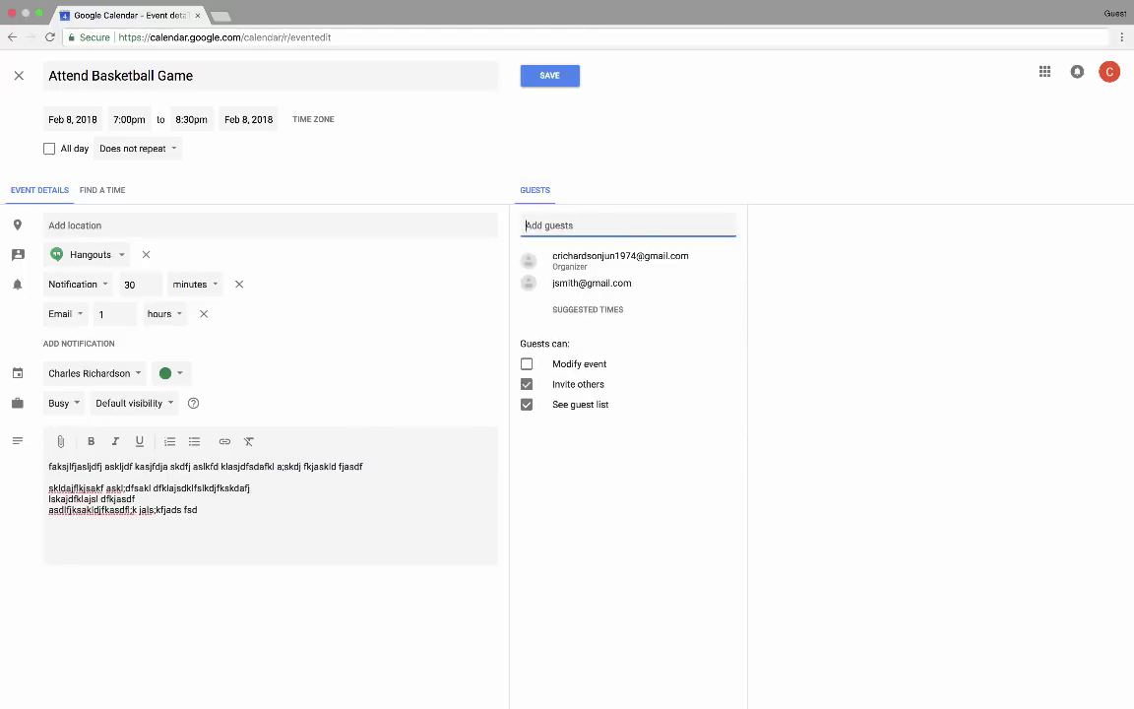
pyautogui.click(727, 283)
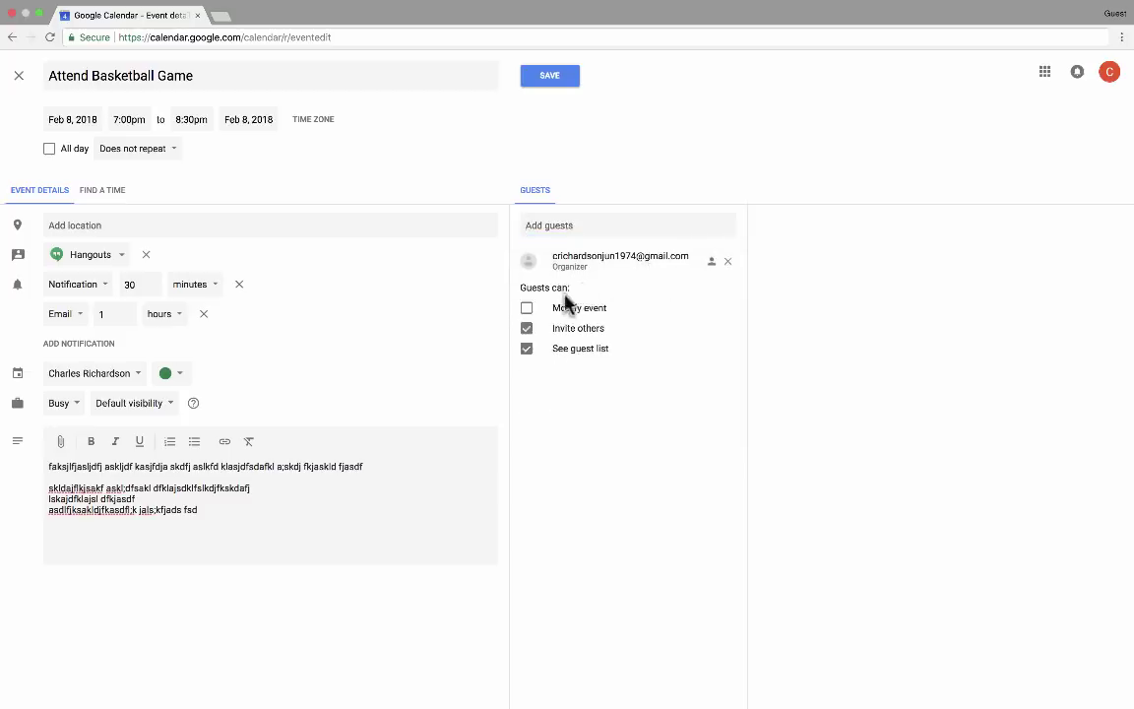
# Set guest permissions: no inviting others, no modifying, but seeing the guest list allowed
pyautogui.click(527, 330)
pyautogui.click(526, 311)
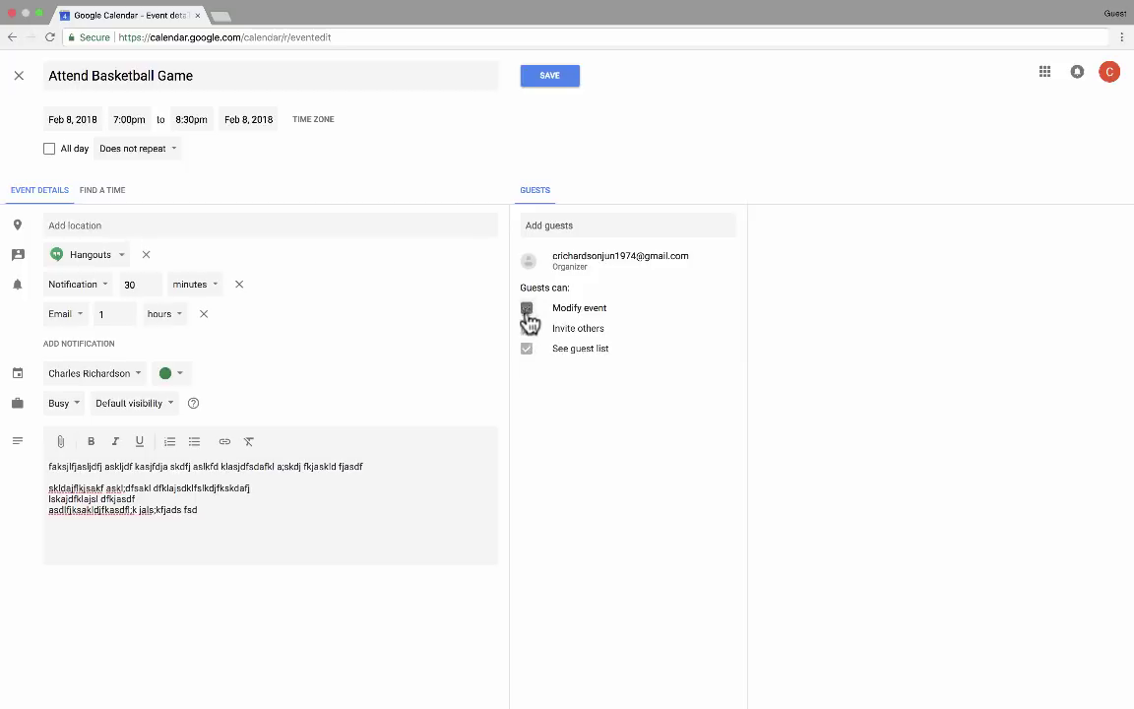
pyautogui.click(526, 309)
pyautogui.click(527, 349)
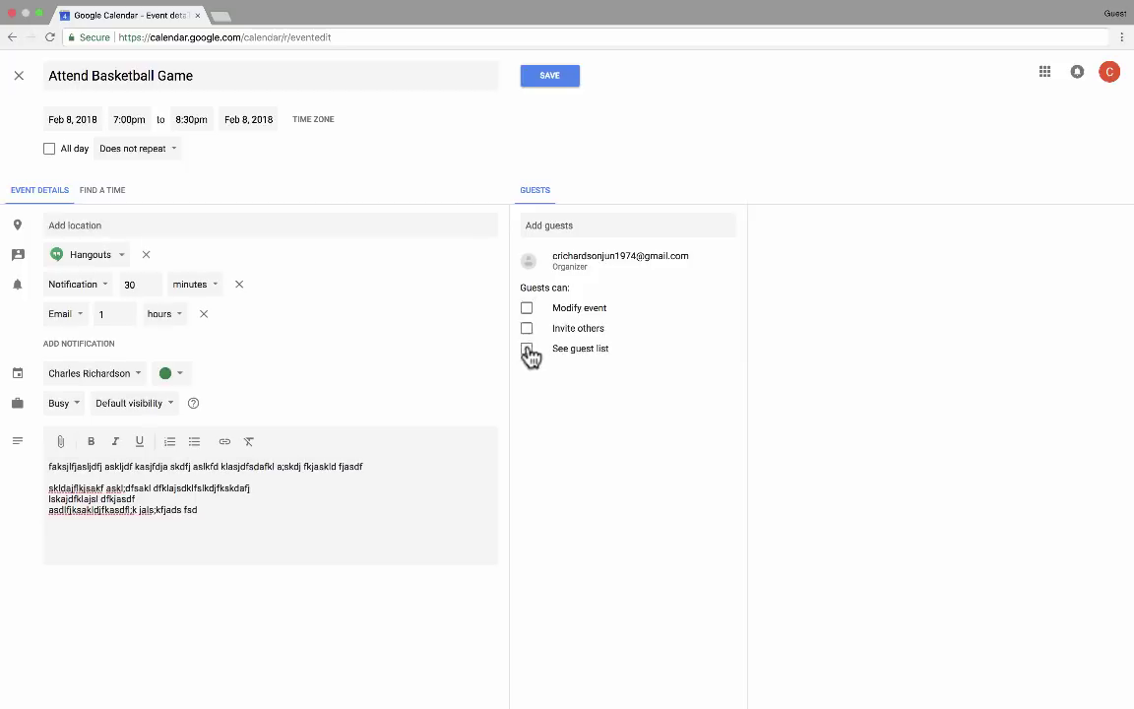
pyautogui.click(527, 350)
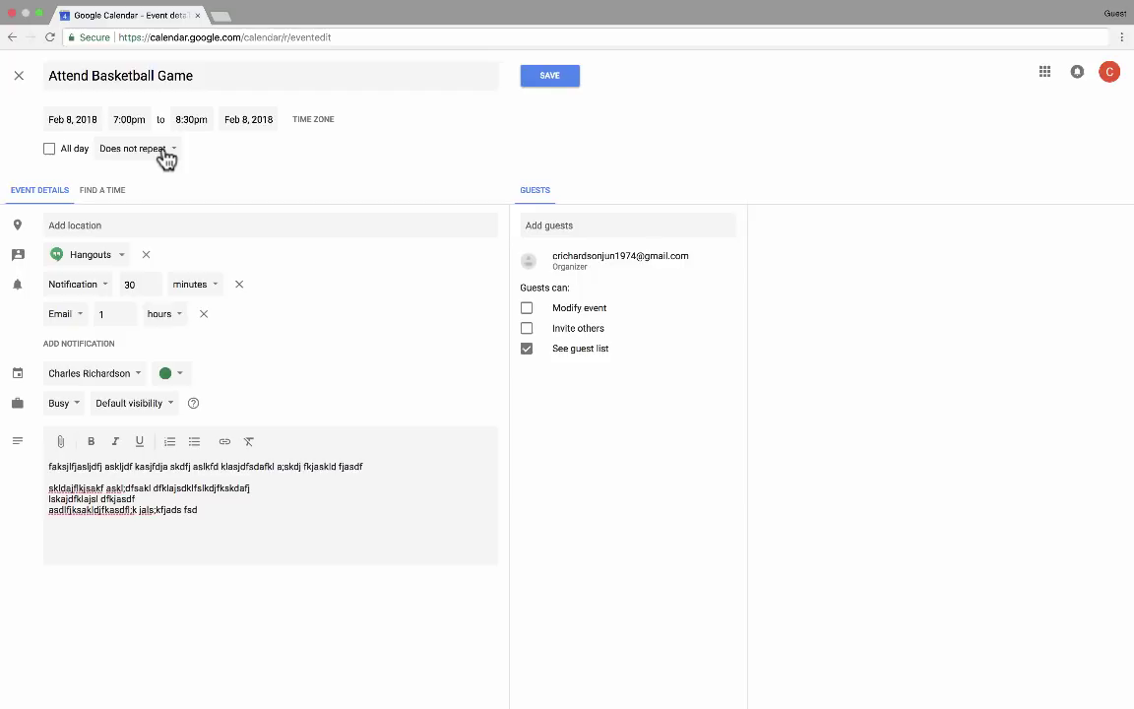
# Try Daily and Monthly repeats, set Does not repeat, and save the event
pyautogui.click(165, 152)
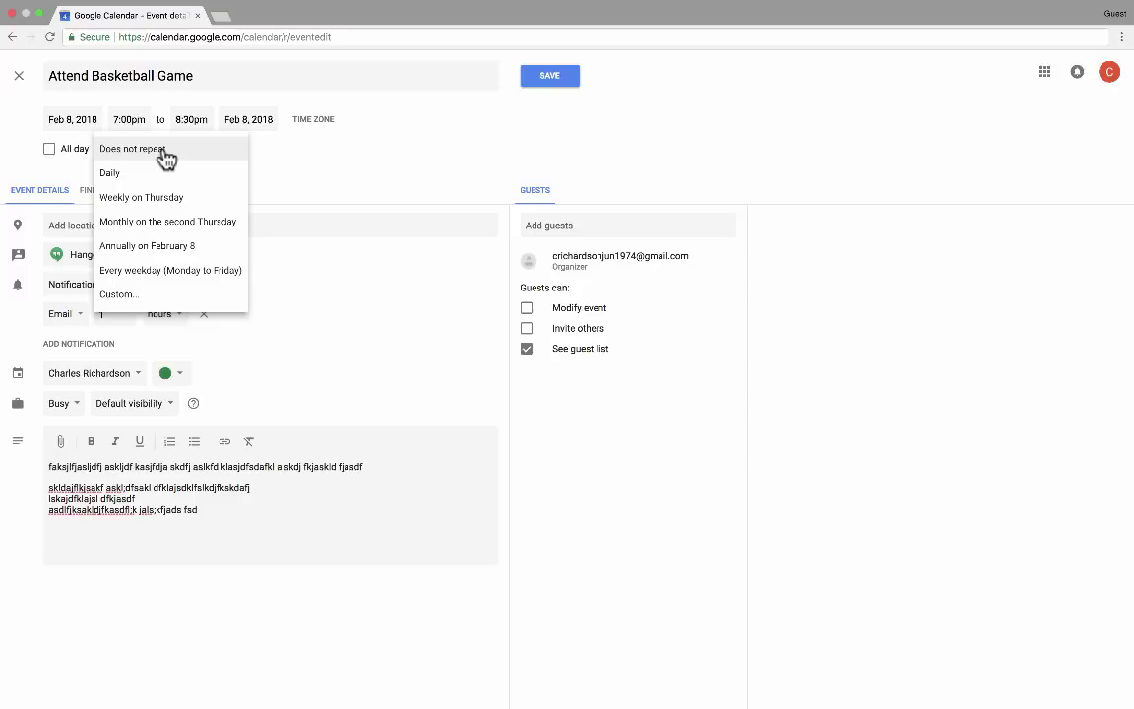
pyautogui.click(164, 173)
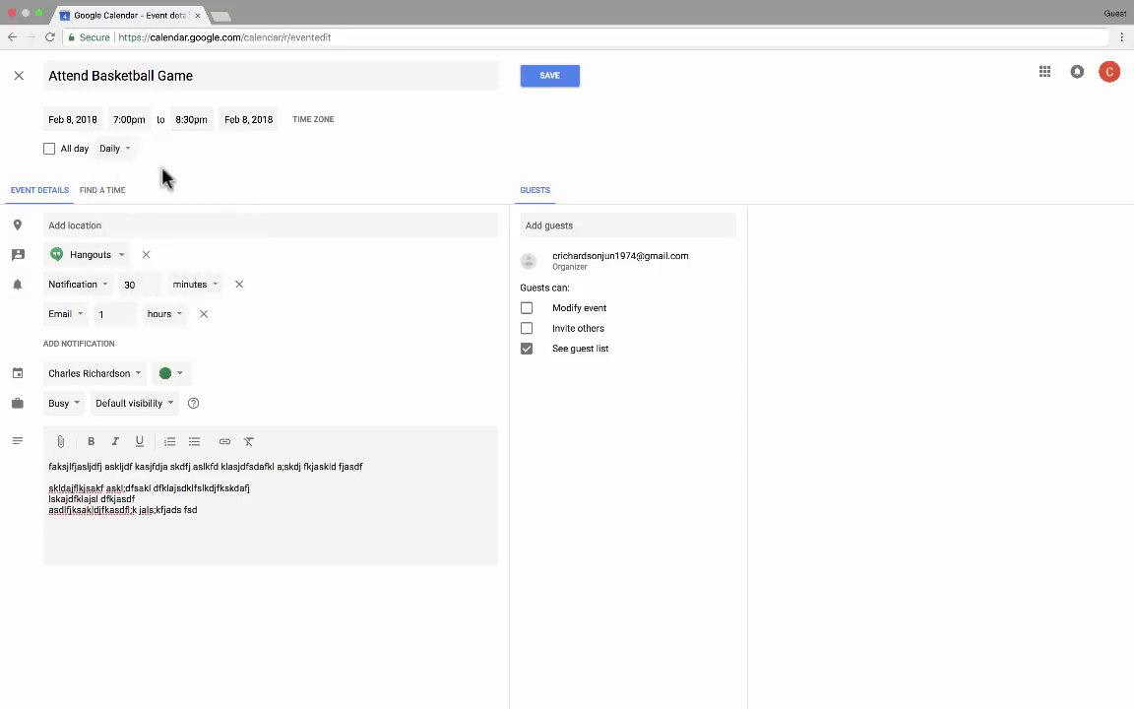
pyautogui.click(113, 148)
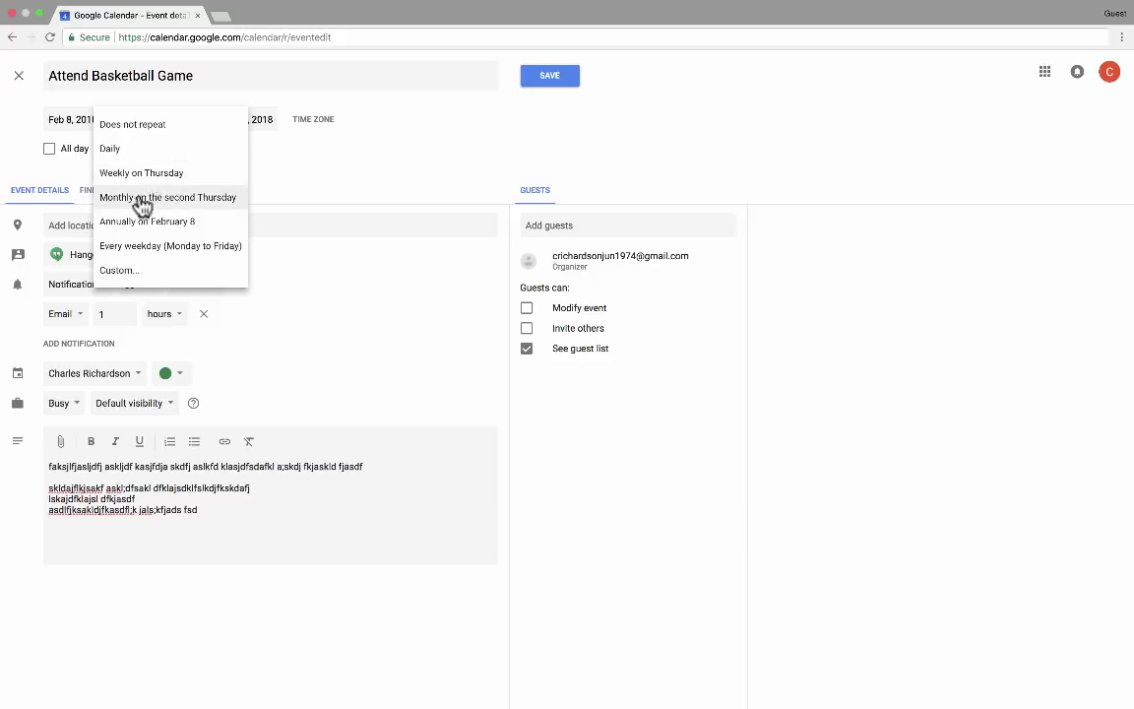
pyautogui.click(185, 200)
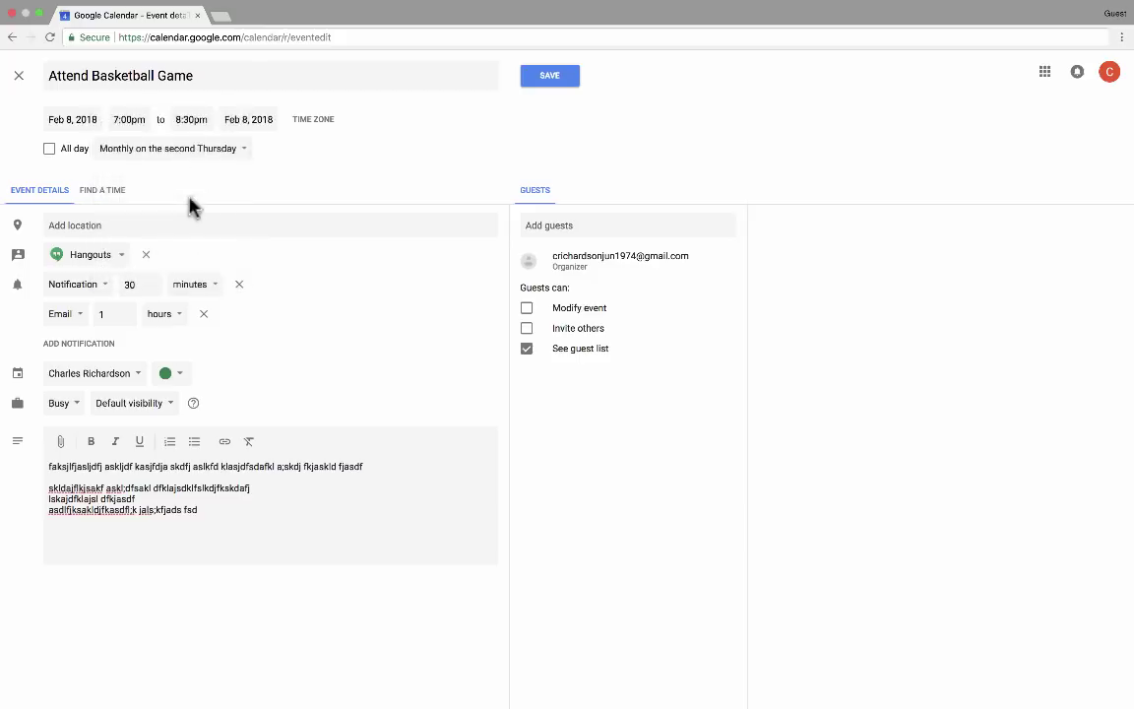
pyautogui.click(238, 157)
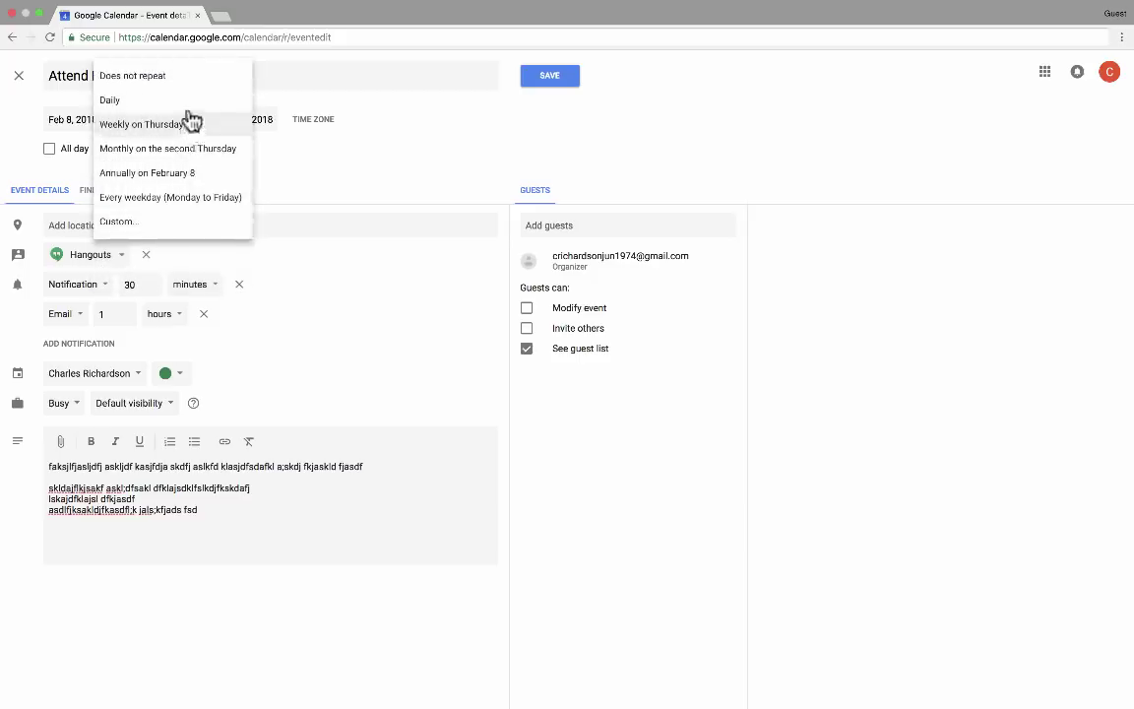
pyautogui.click(131, 76)
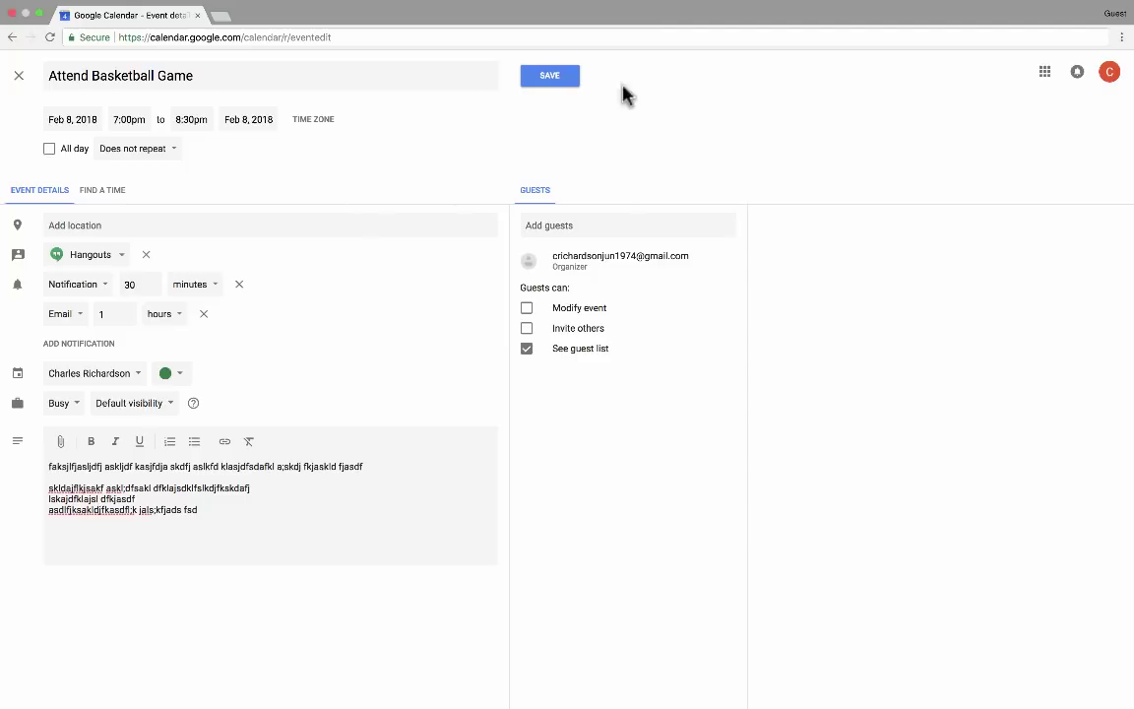
pyautogui.click(561, 81)
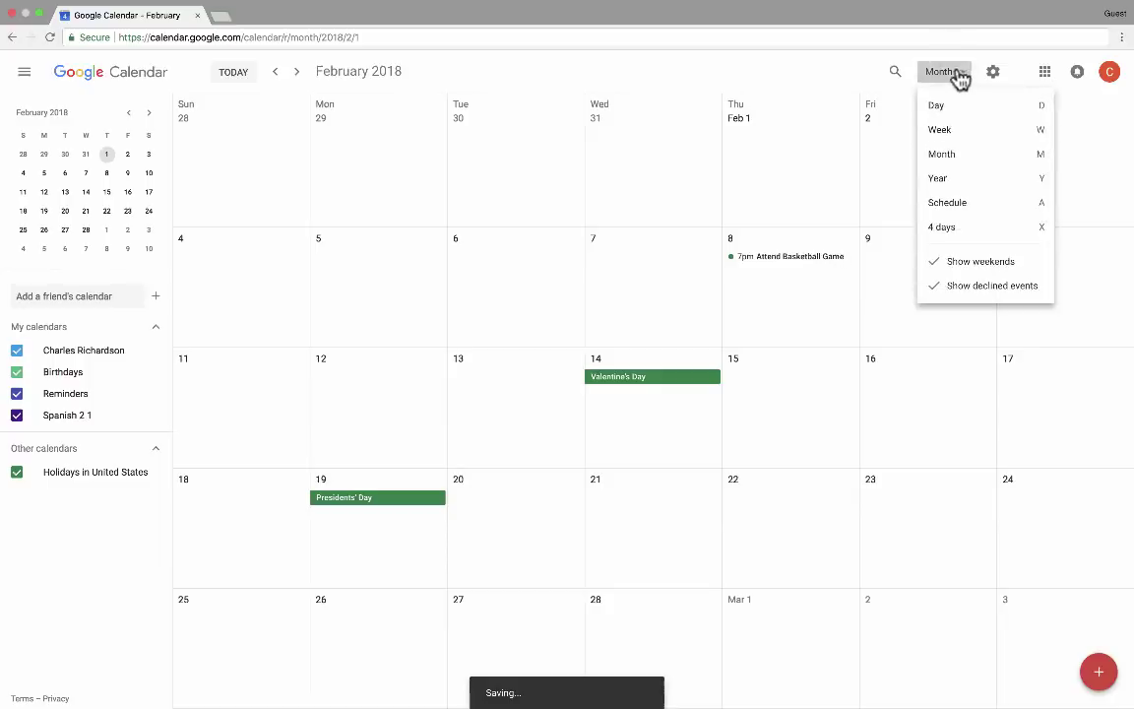
# Switch to Week view and advance to Feb 4–10, 2018, showing Thursday's 7–8:30pm game
pyautogui.click(943, 133)
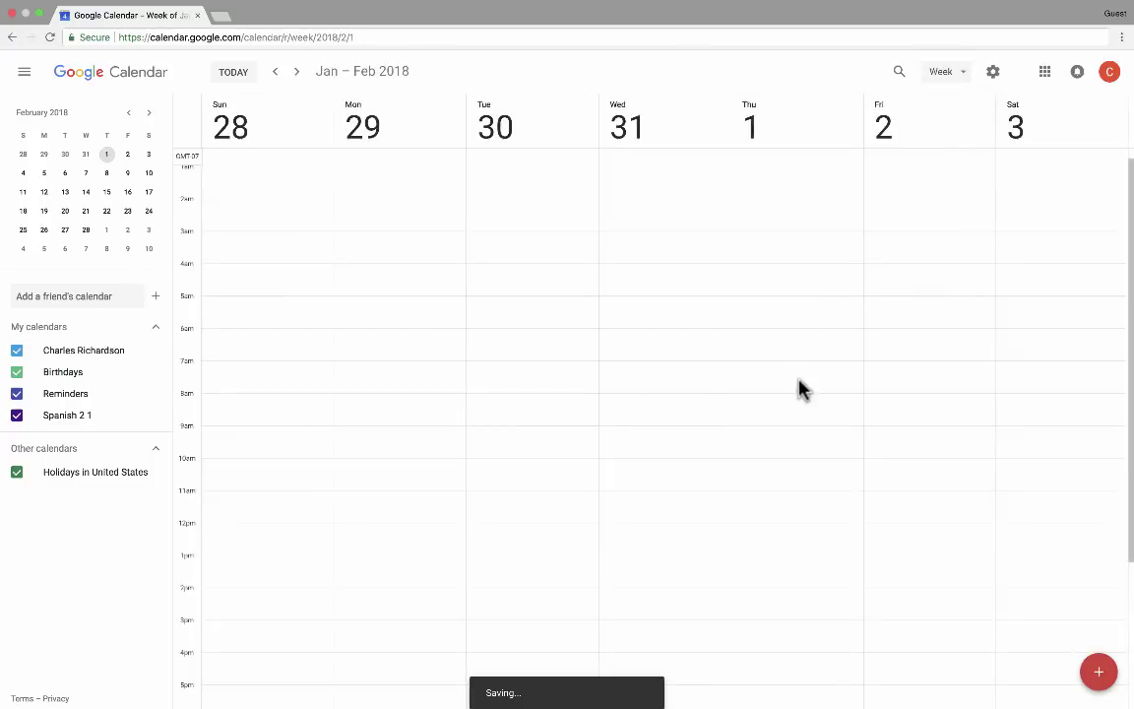
pyautogui.scroll(1, 758, 387)
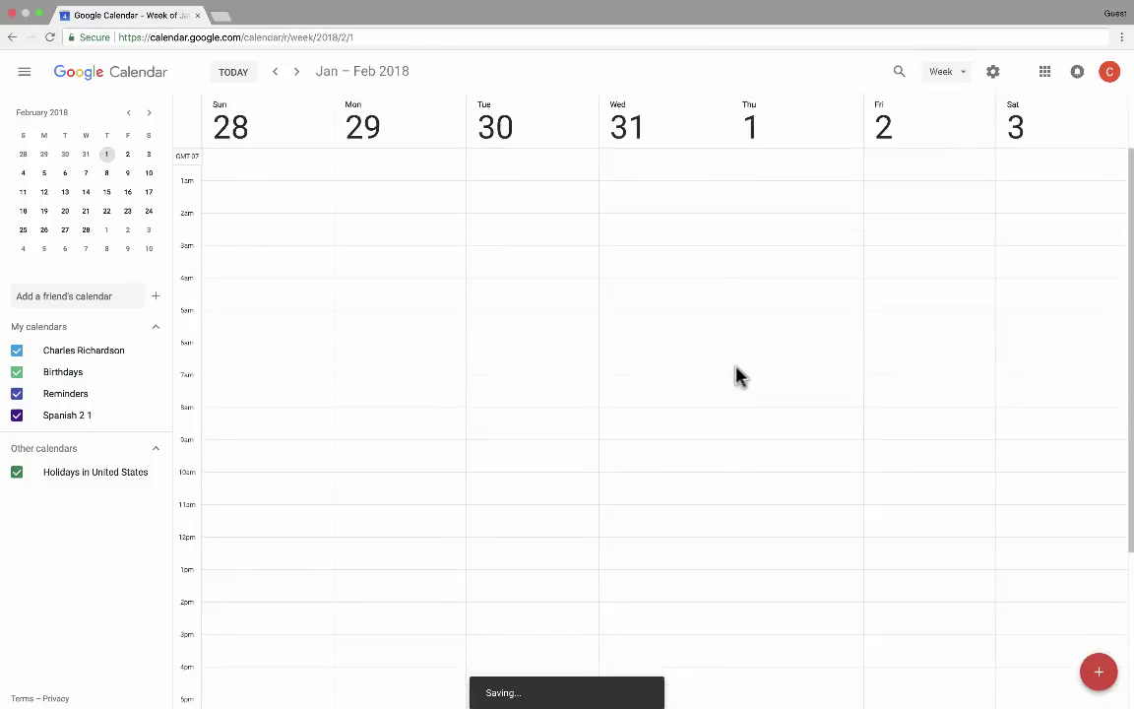
pyautogui.click(297, 77)
pyautogui.scroll(-3, 794, 197)
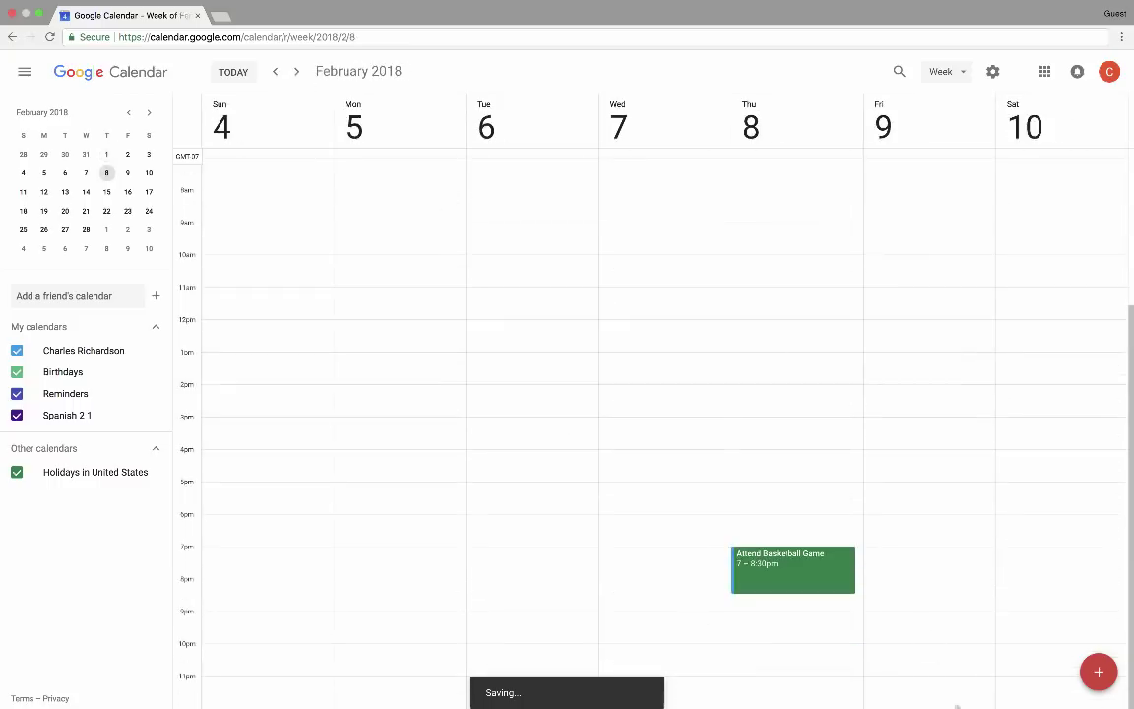
pyautogui.scroll(1, 838, 589)
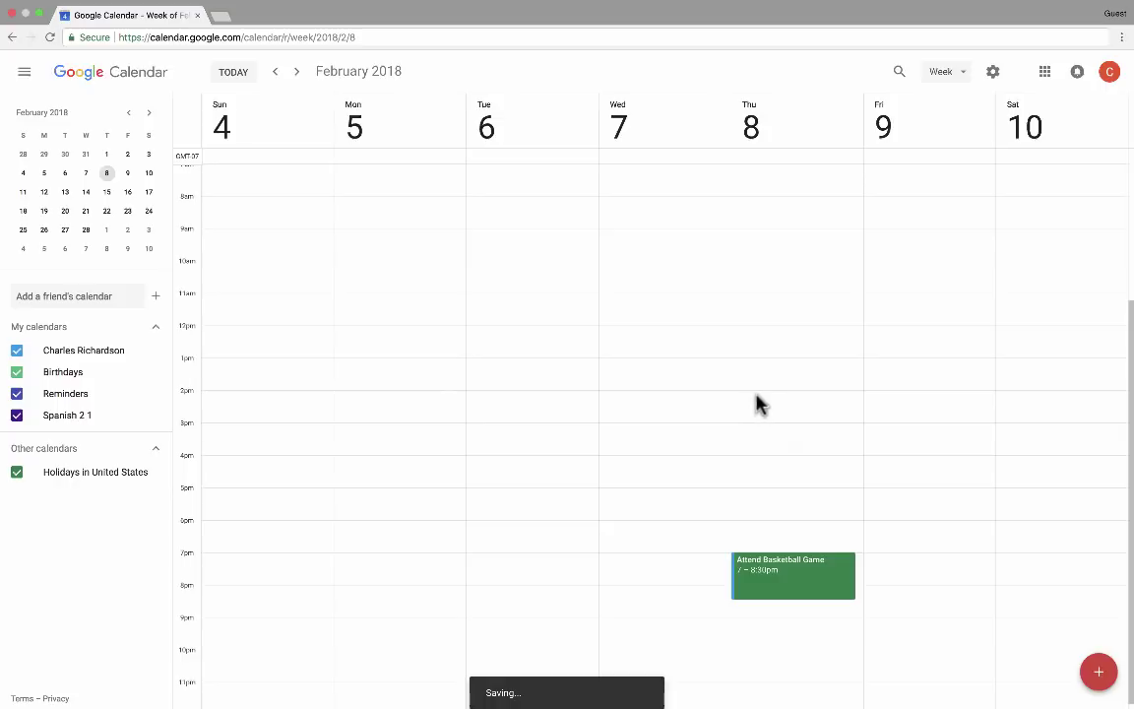
pyautogui.scroll(1, 758, 394)
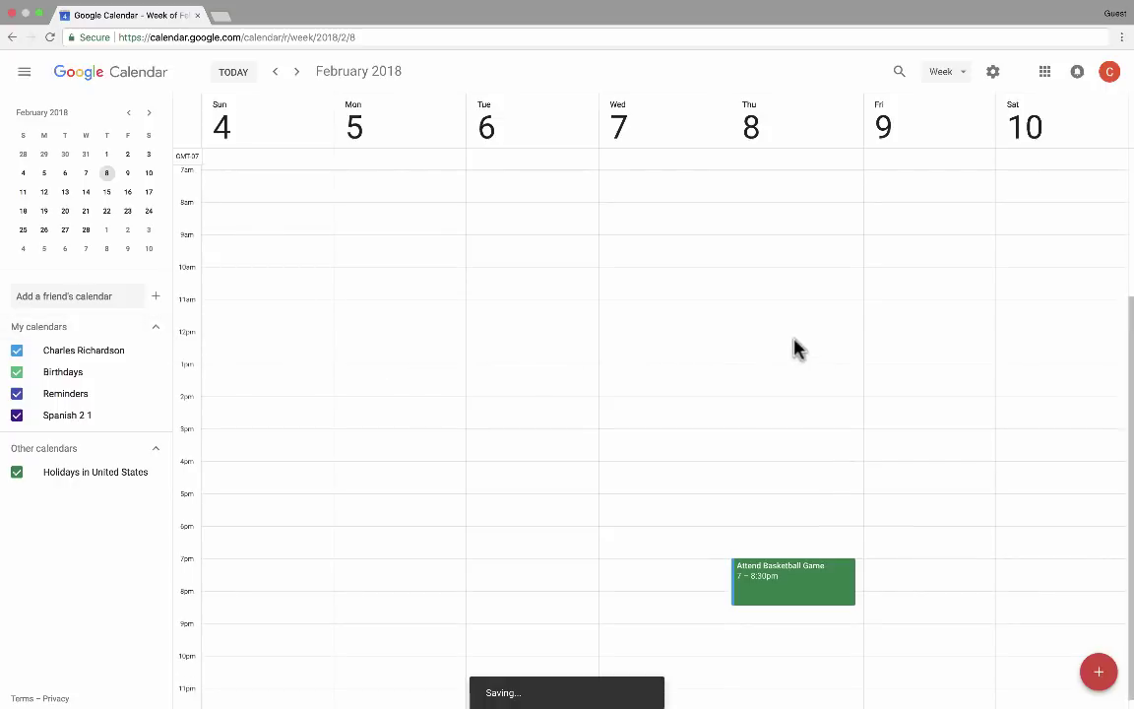
pyautogui.scroll(1, 778, 346)
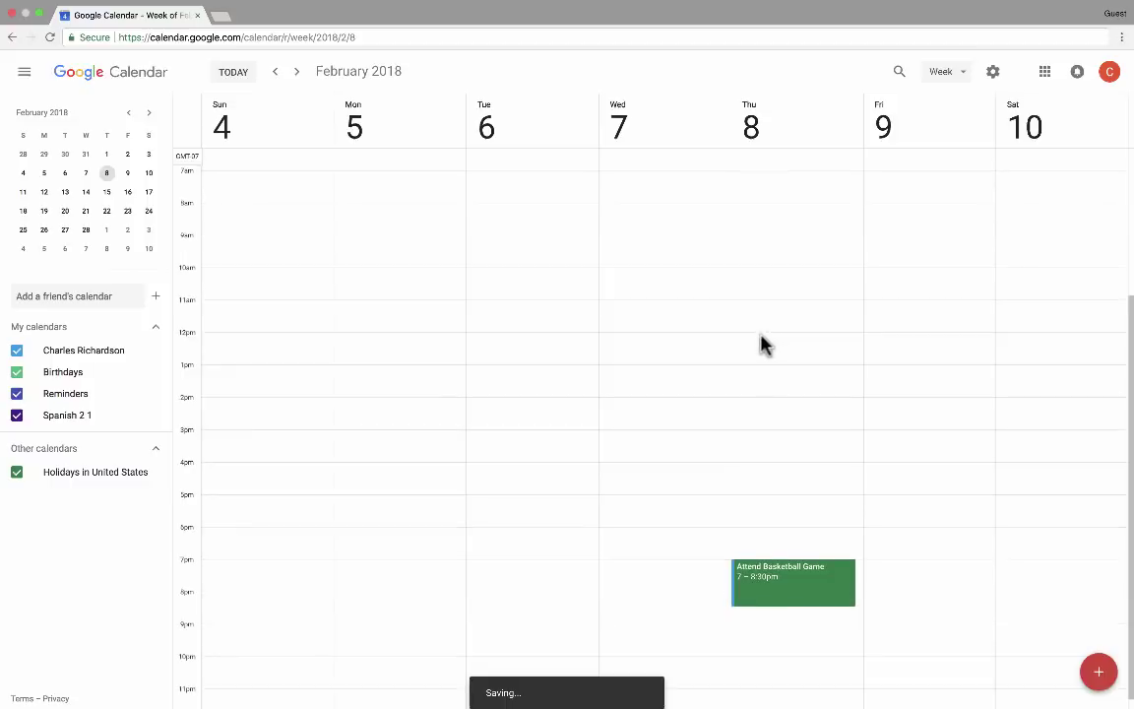
# Add a lunch event with a friend on Thursday Feb 8, 12–1:30pm, then go back one week with K
pyautogui.moveTo(759, 339); pyautogui.dragTo(758, 379)
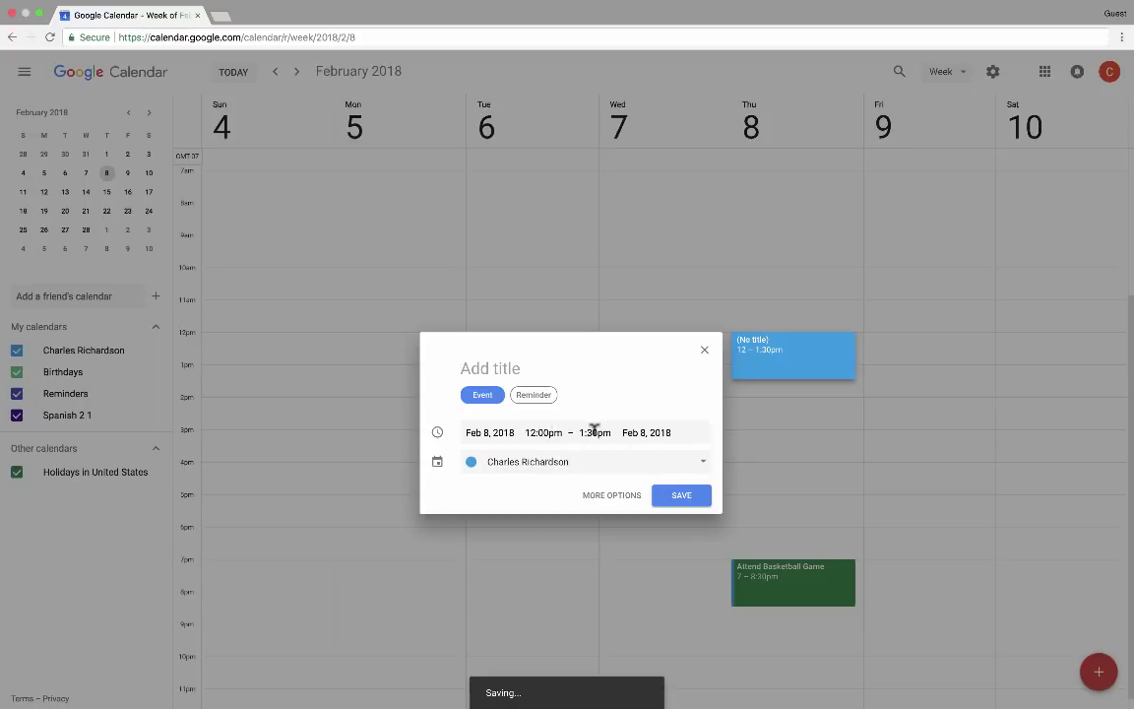
pyautogui.write('Lunch with Jeff')
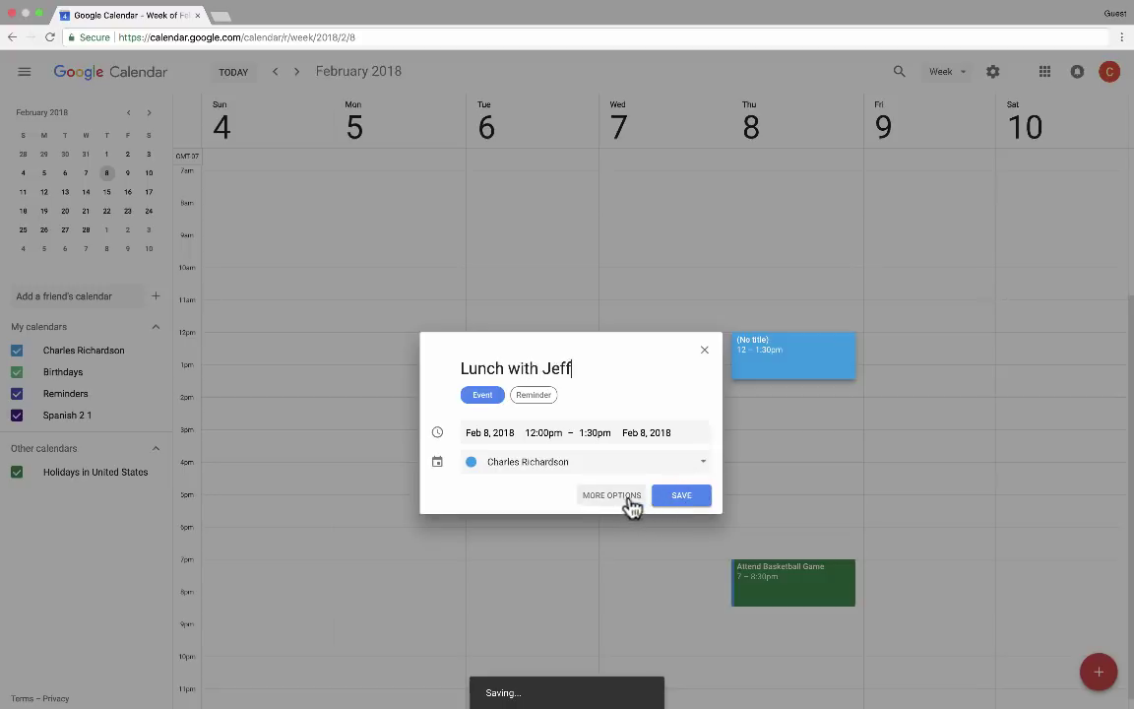
pyautogui.click(681, 500)
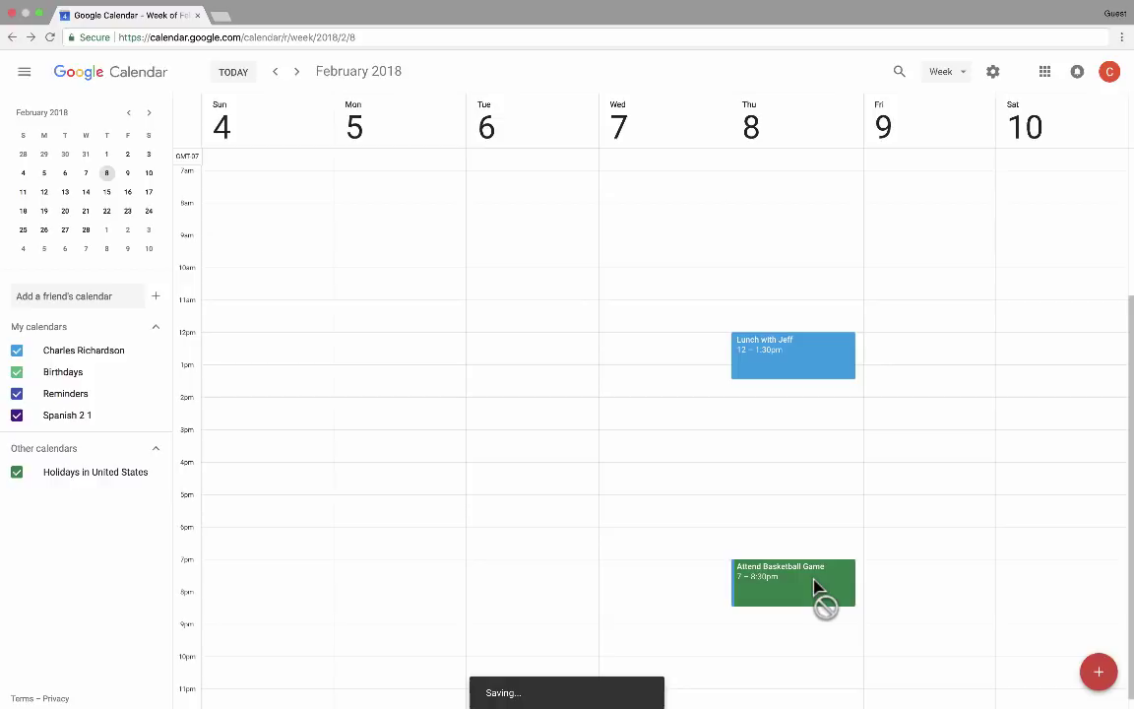
pyautogui.press('k')
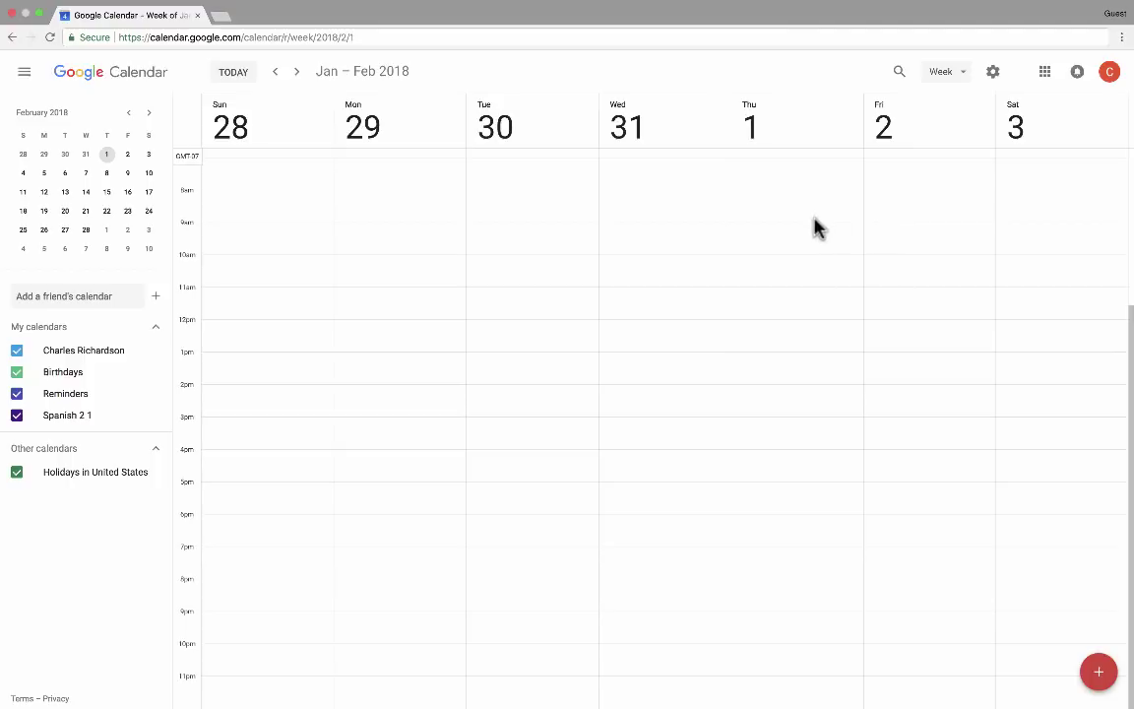
# Discard the timed draft and save an all-day birthday event for a friend on Thursday, Feb 1
pyautogui.moveTo(792, 180); pyautogui.dragTo(822, 344)
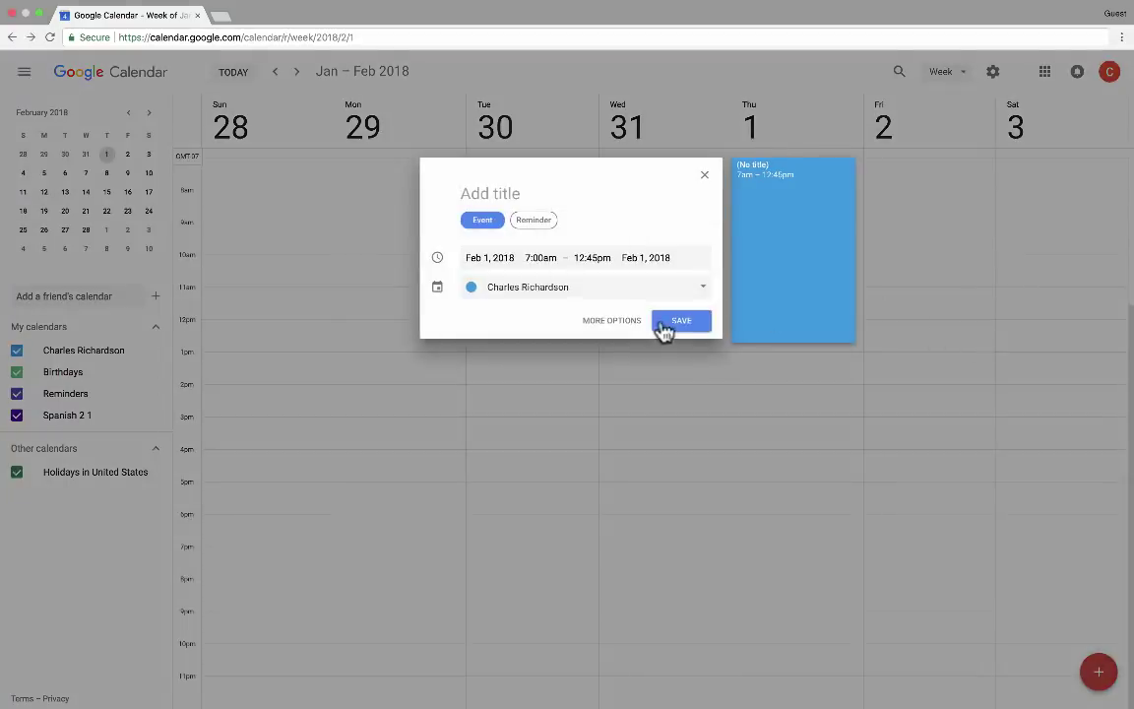
pyautogui.click(689, 266)
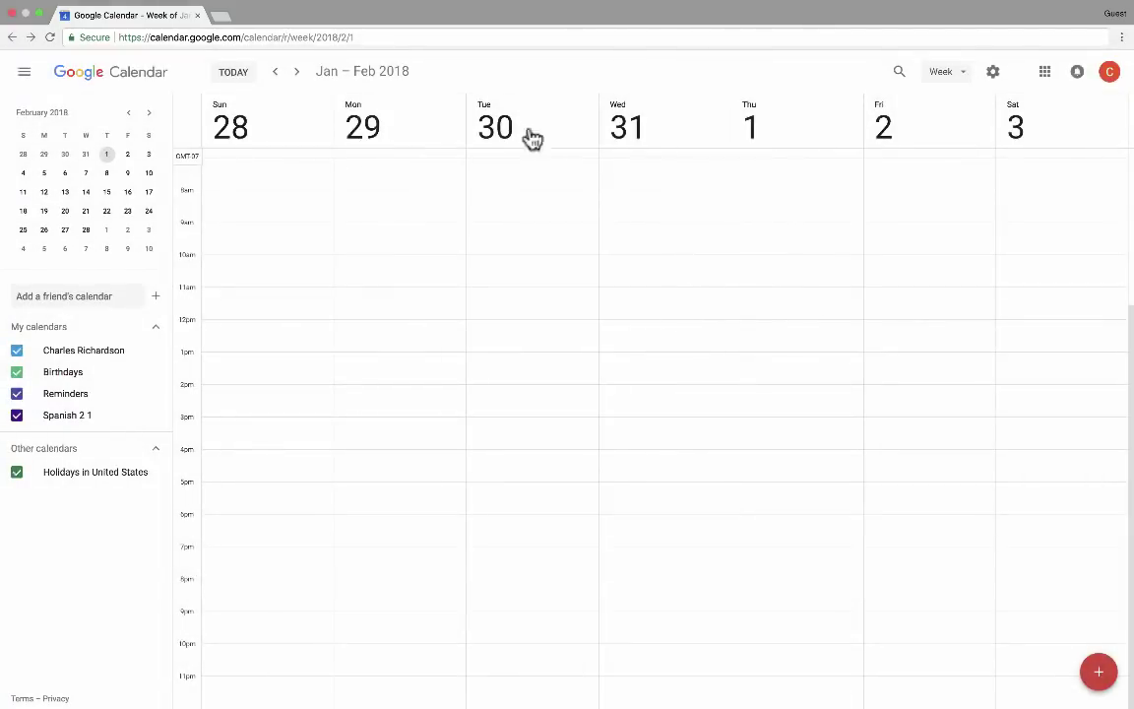
pyautogui.click(803, 133)
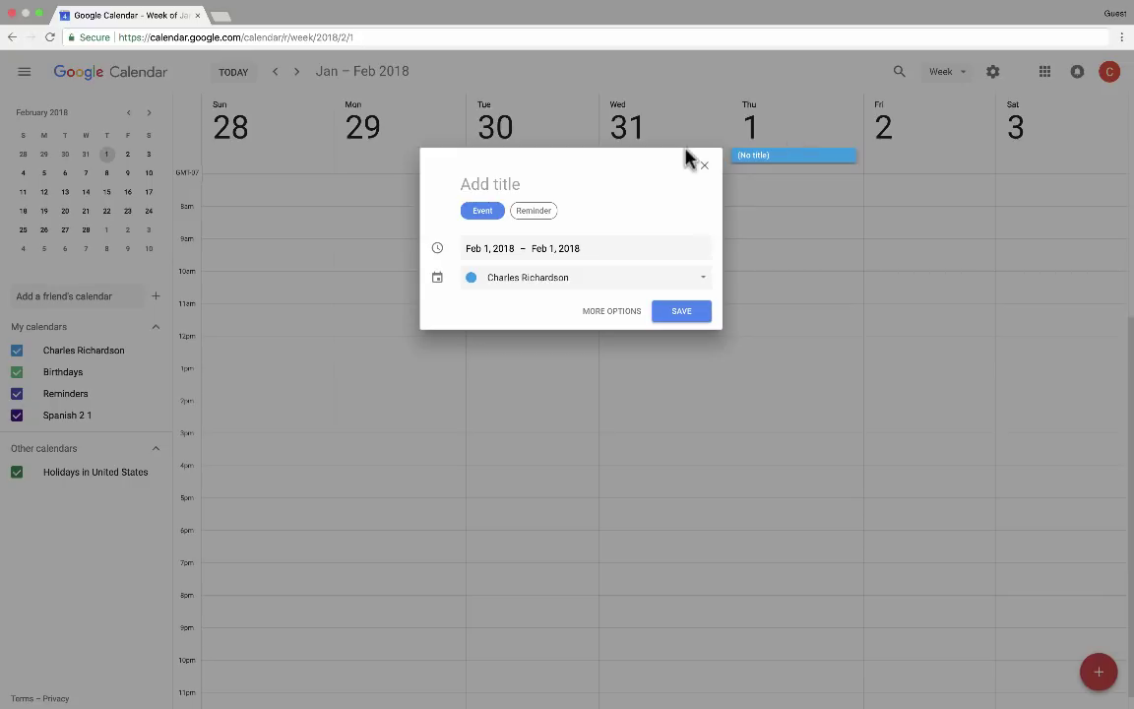
pyautogui.write("Jeff's Birthday")
pyautogui.click(689, 315)
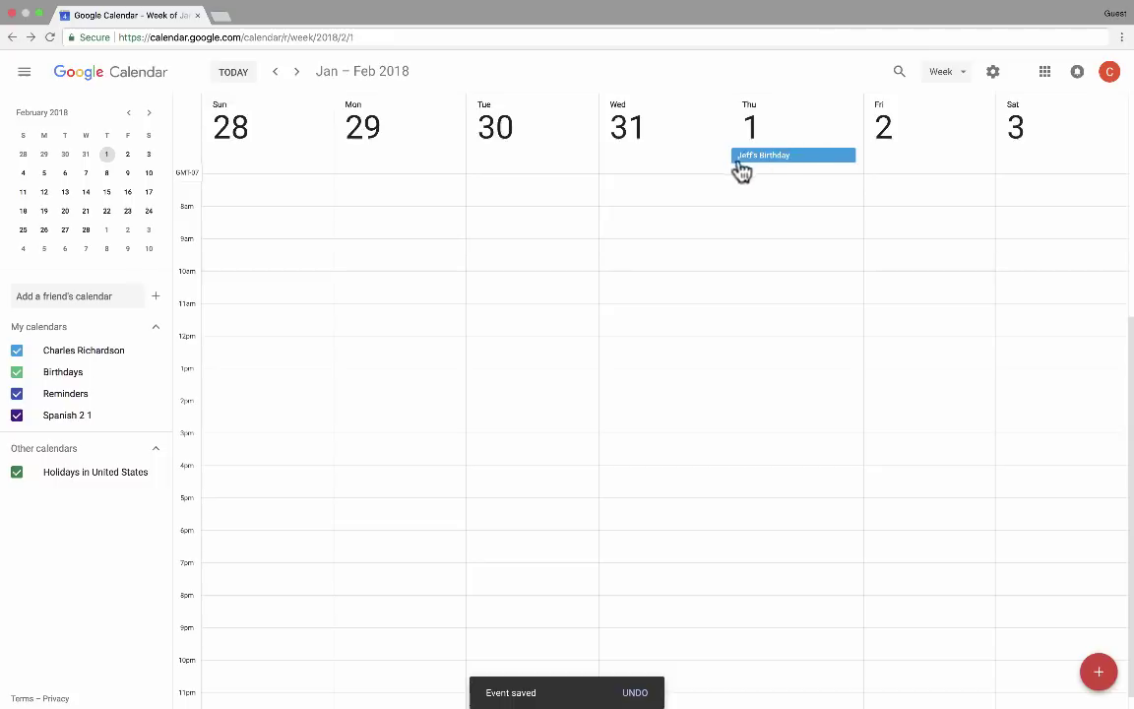
pyautogui.scroll(3, 466, 249)
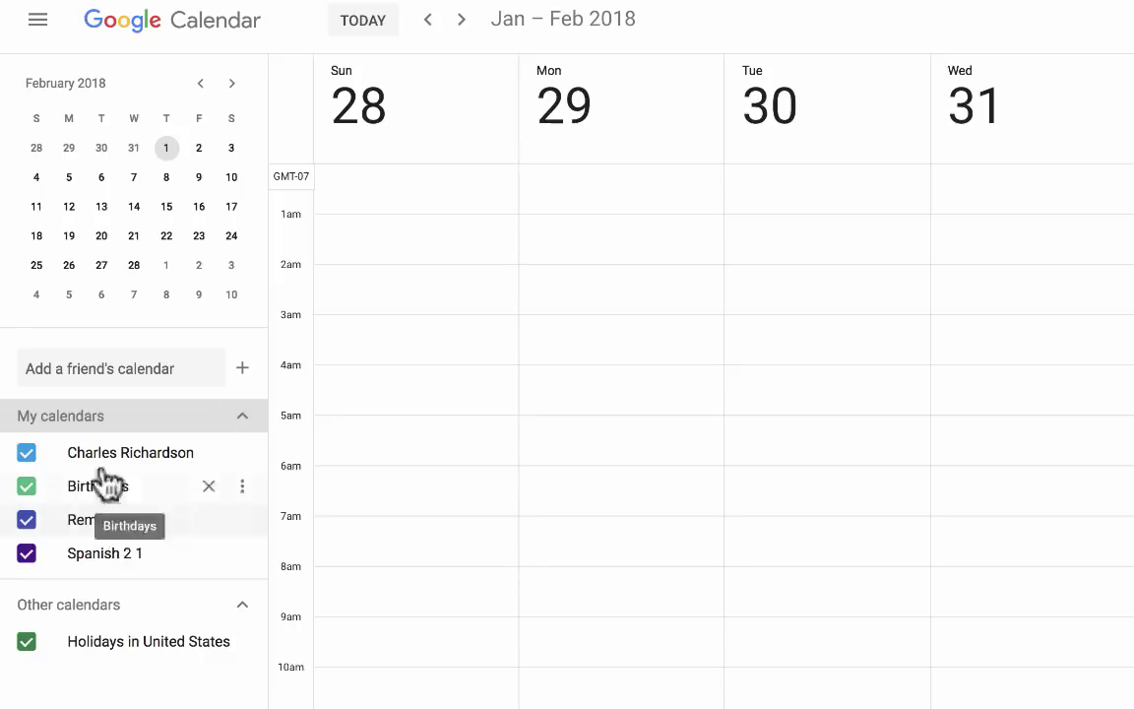
pyautogui.click(242, 374)
pyautogui.click(254, 344)
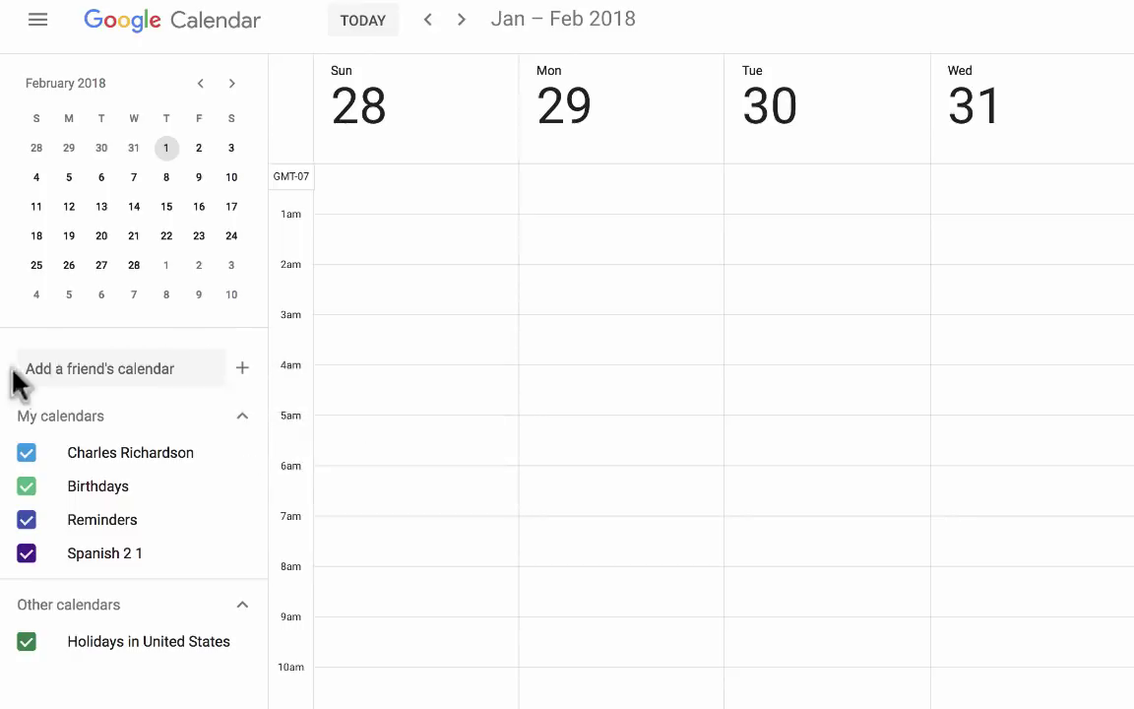
# Create a new calendar called 'Family Events' and return from Settings to the week view
pyautogui.click(242, 370)
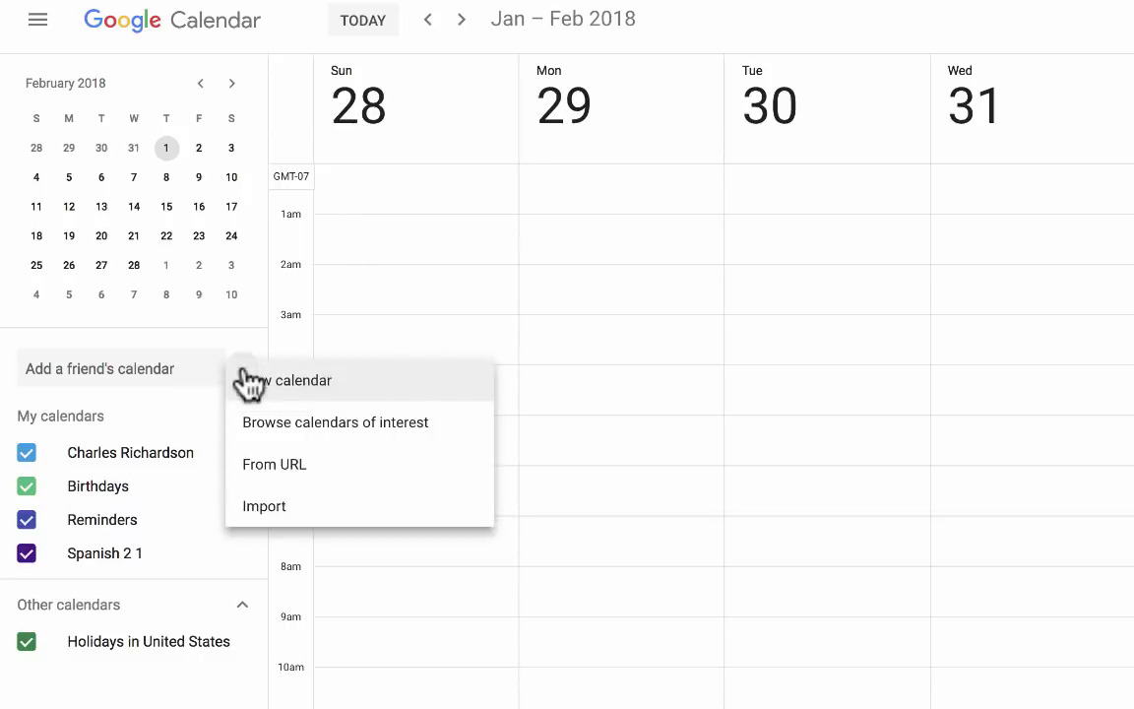
pyautogui.click(313, 384)
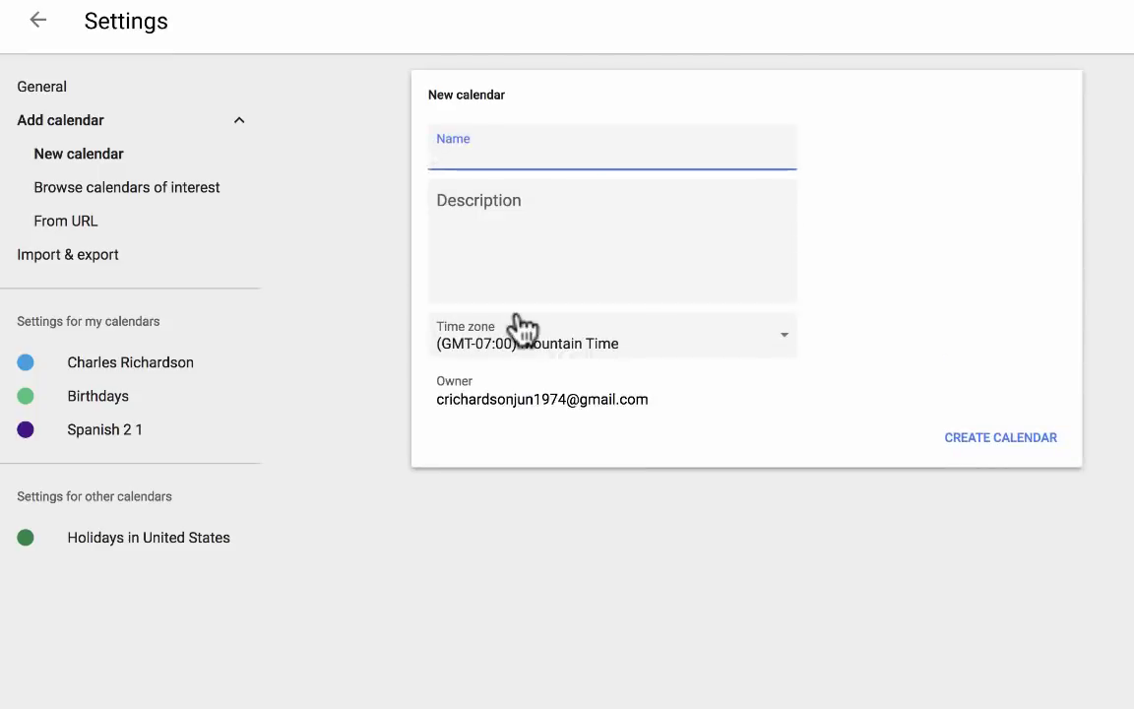
pyautogui.write('Family Events')
pyautogui.click(520, 225)
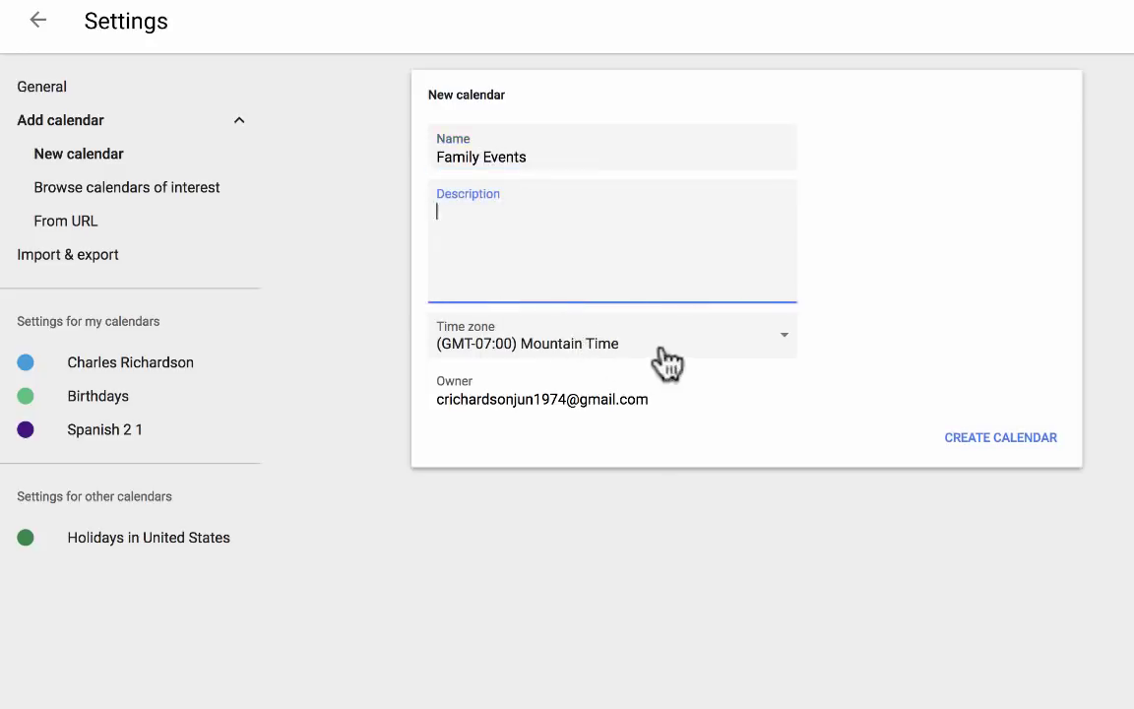
pyautogui.click(1022, 445)
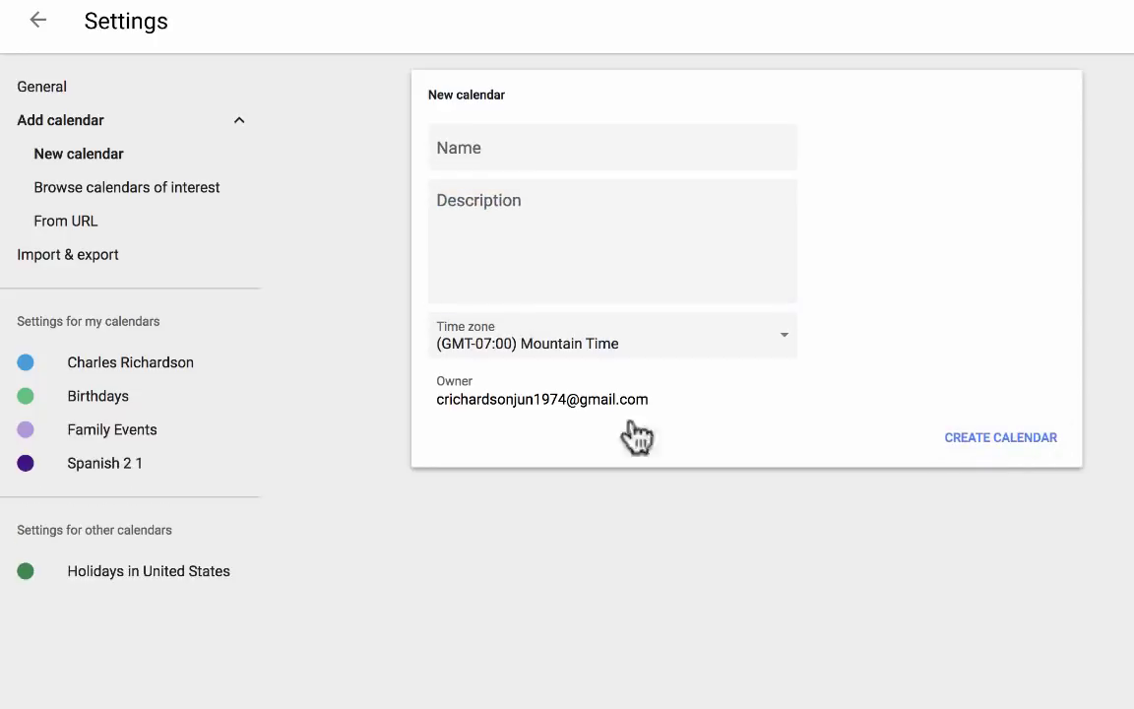
pyautogui.click(39, 28)
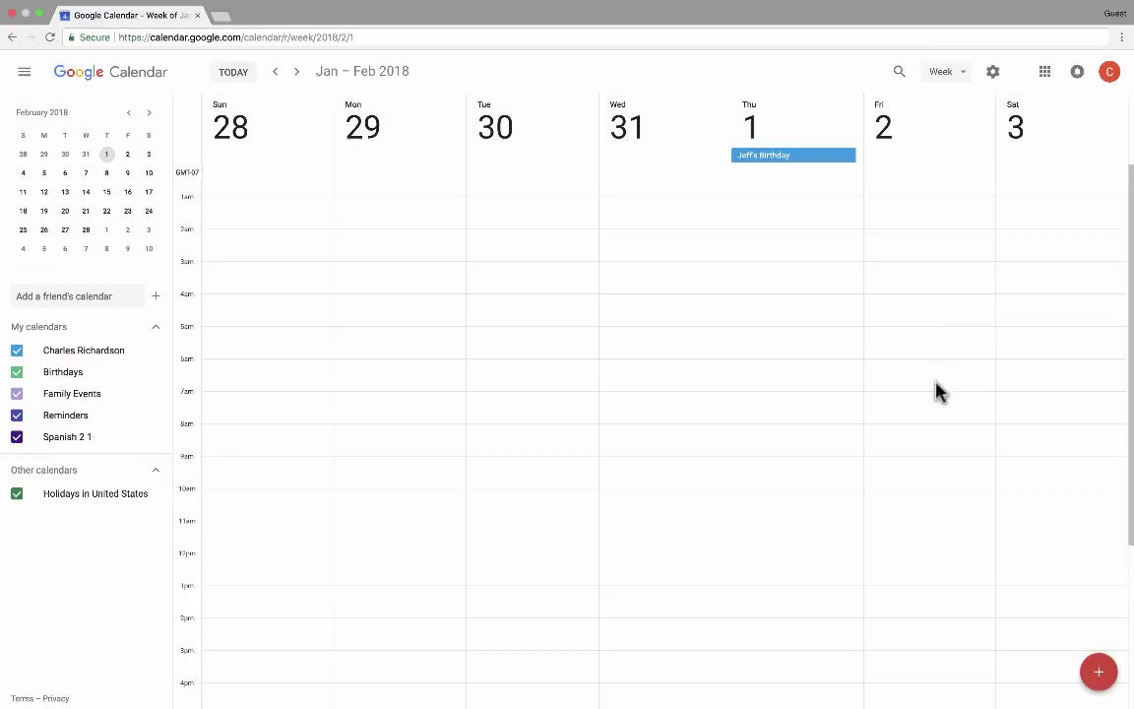
# Create 'Family Reunion' on Saturday Feb 3, 10am–2:30pm, assigned to the Family Events calendar
pyautogui.scroll(-3, 936, 390)
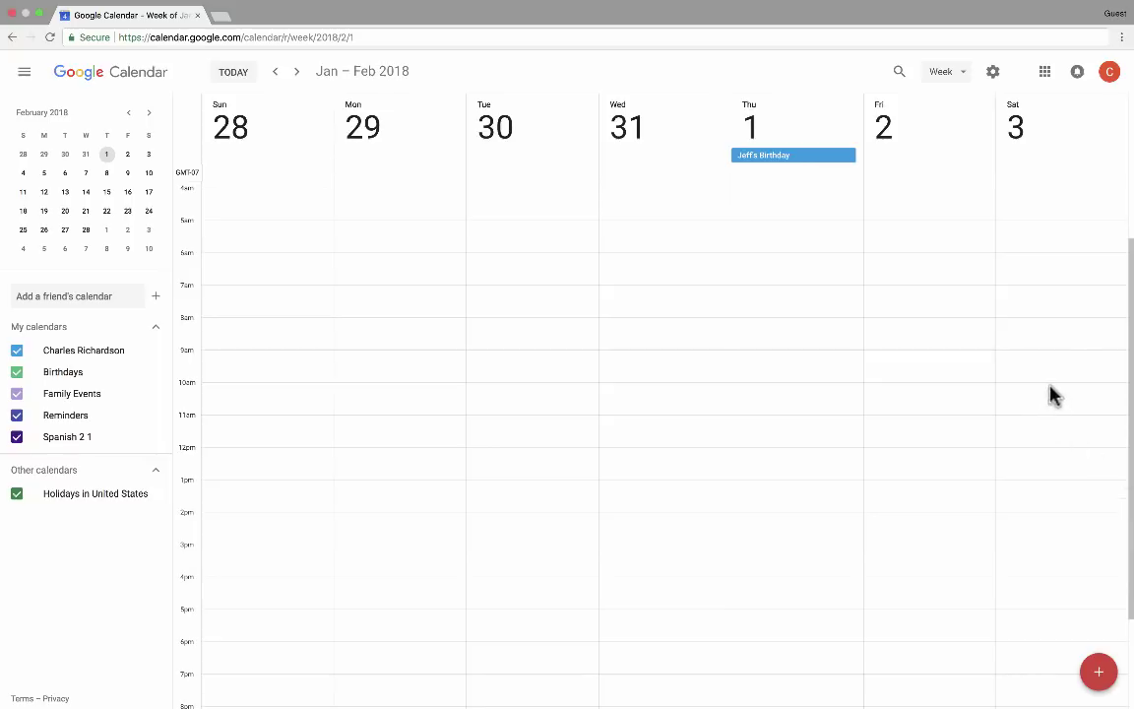
pyautogui.moveTo(1051, 392); pyautogui.dragTo(1066, 533)
pyautogui.write('Family')
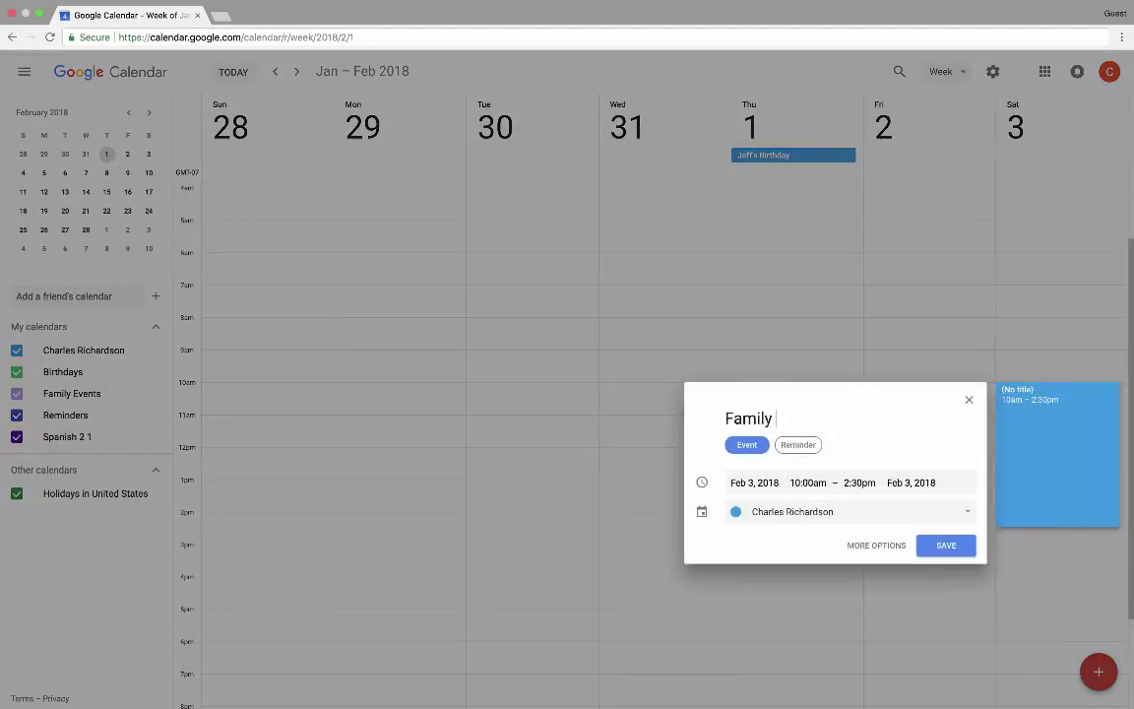
pyautogui.write(' Reunion')
pyautogui.click(949, 513)
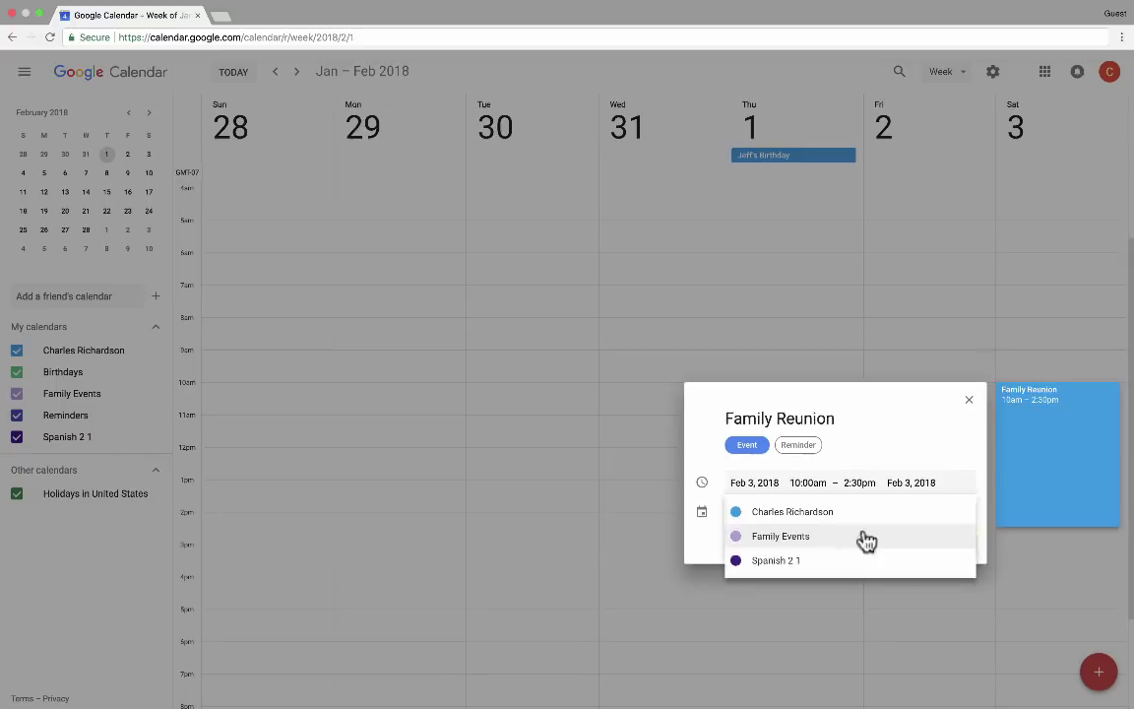
pyautogui.click(798, 539)
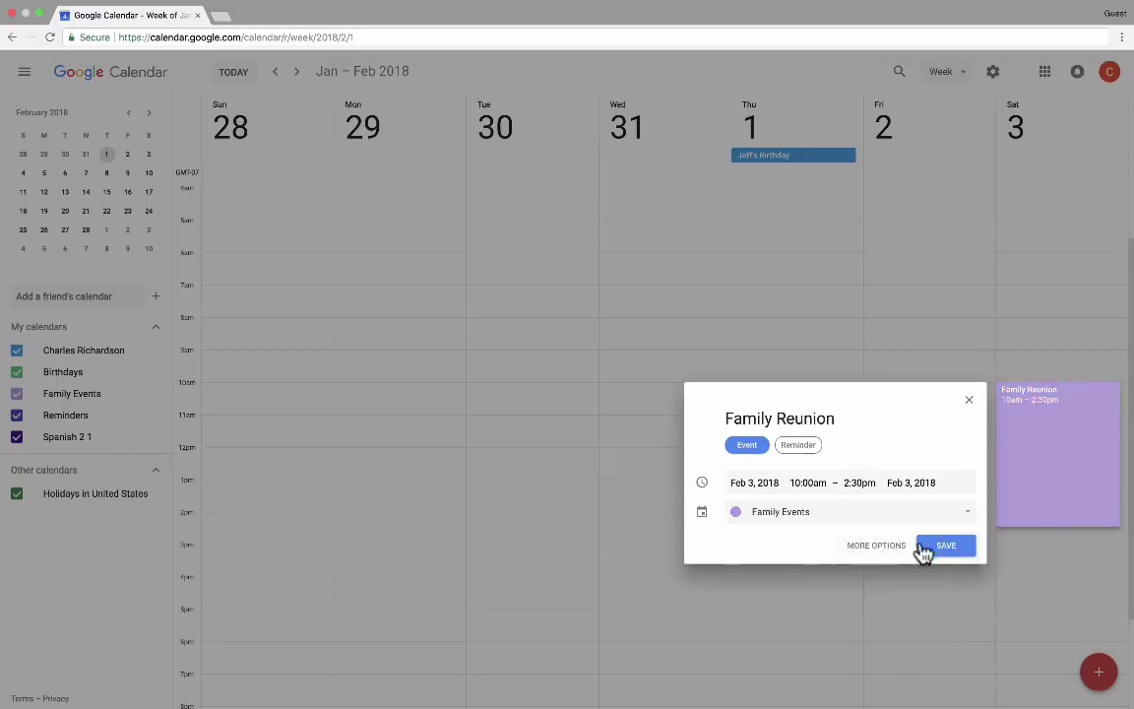
pyautogui.click(947, 547)
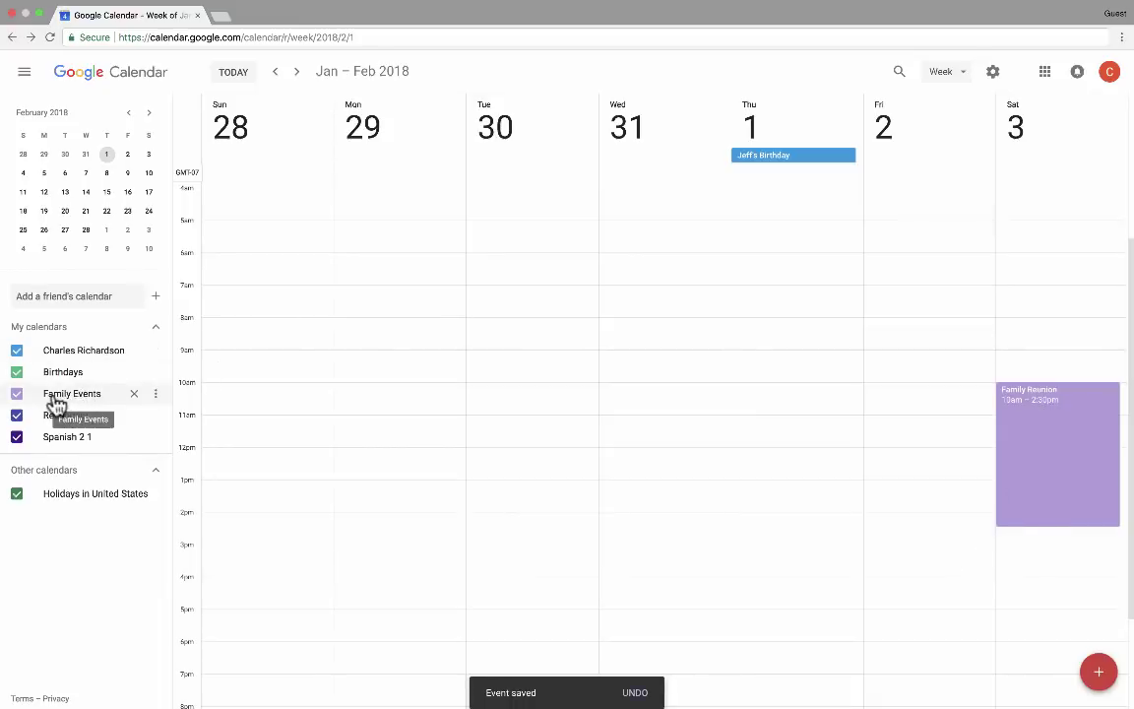
# Subscribe to the Arizona Cardinals calendar under calendars of interest, Football > NFL, then return
pyautogui.scroll(-1, 180, 382)
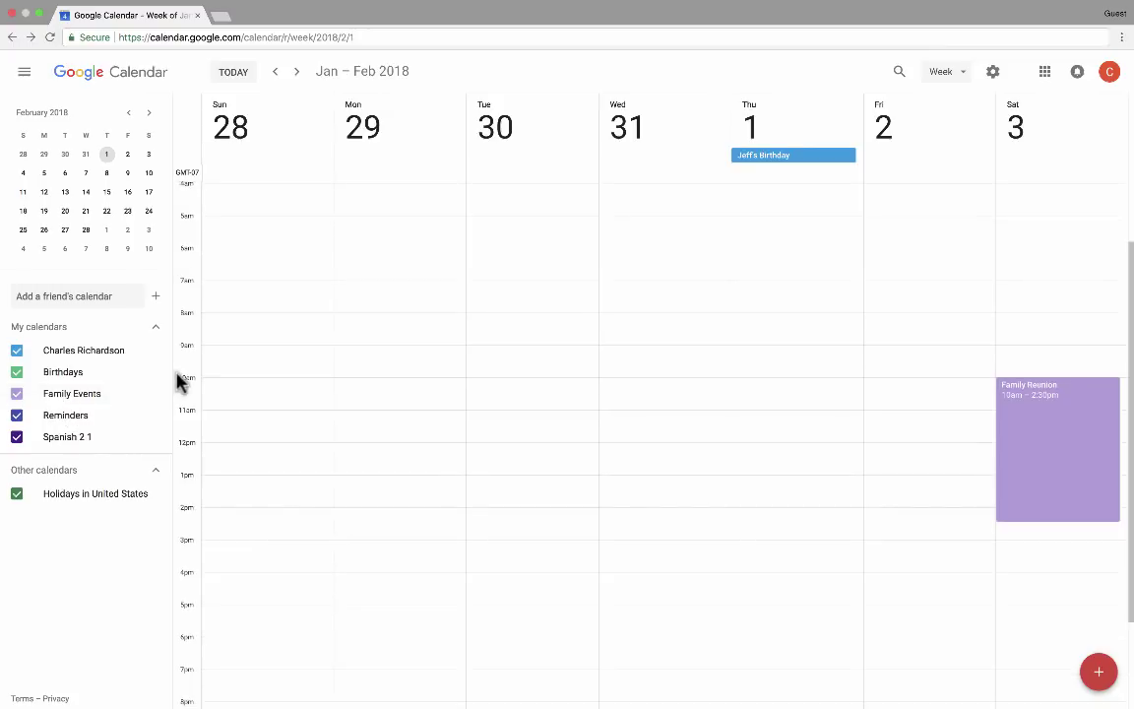
pyautogui.click(155, 299)
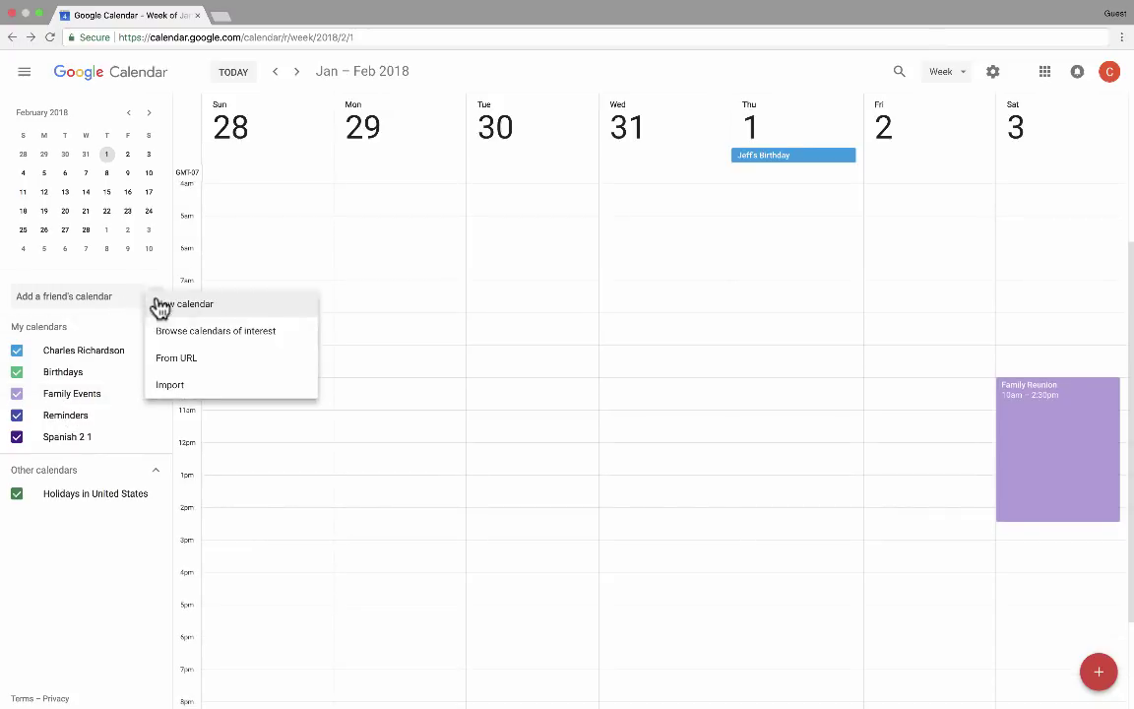
pyautogui.click(233, 338)
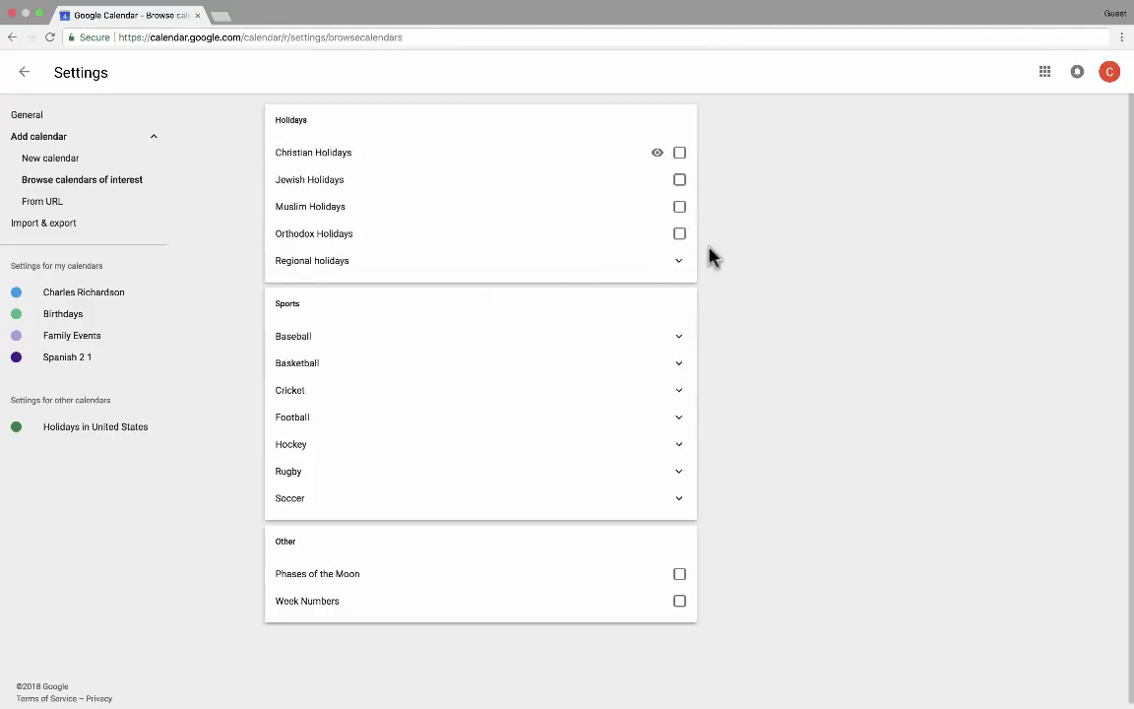
pyautogui.click(679, 421)
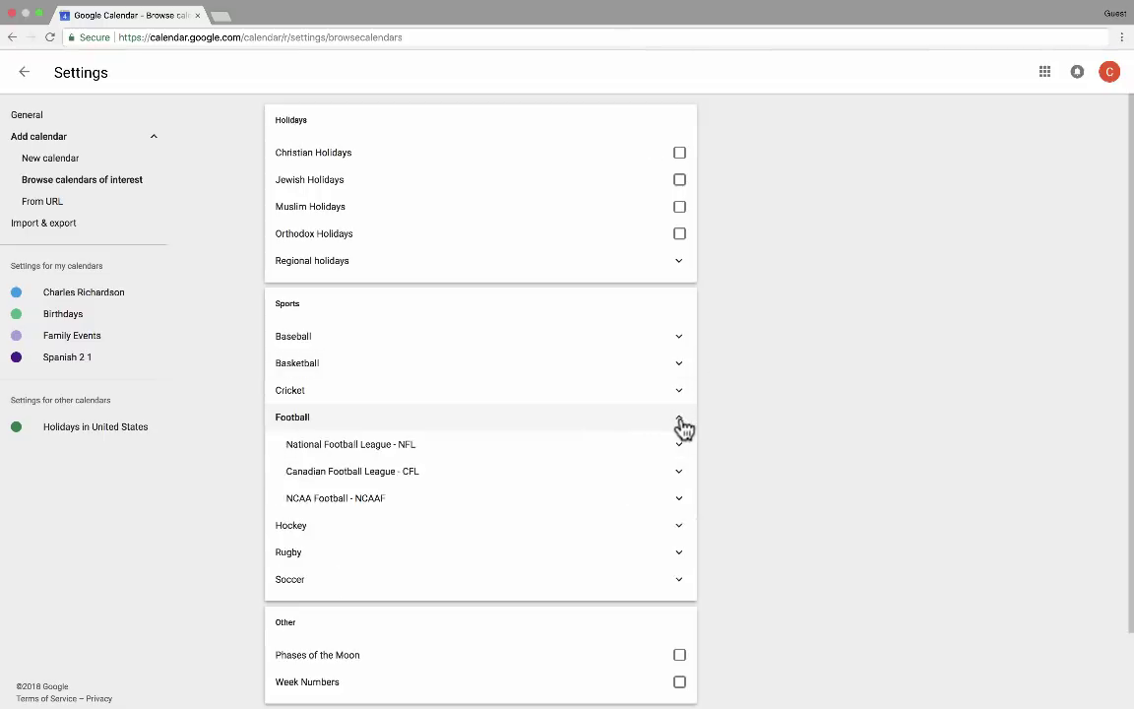
pyautogui.click(524, 448)
pyautogui.click(679, 498)
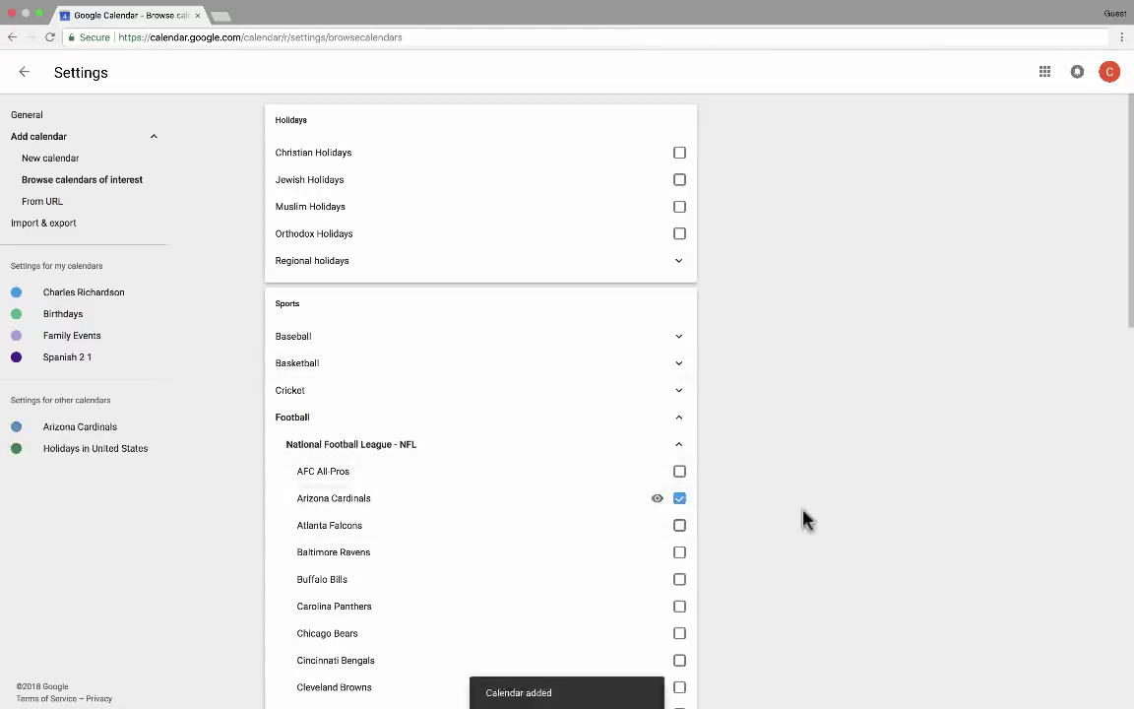
pyautogui.scroll(-3, 798, 519)
pyautogui.scroll(3, 824, 497)
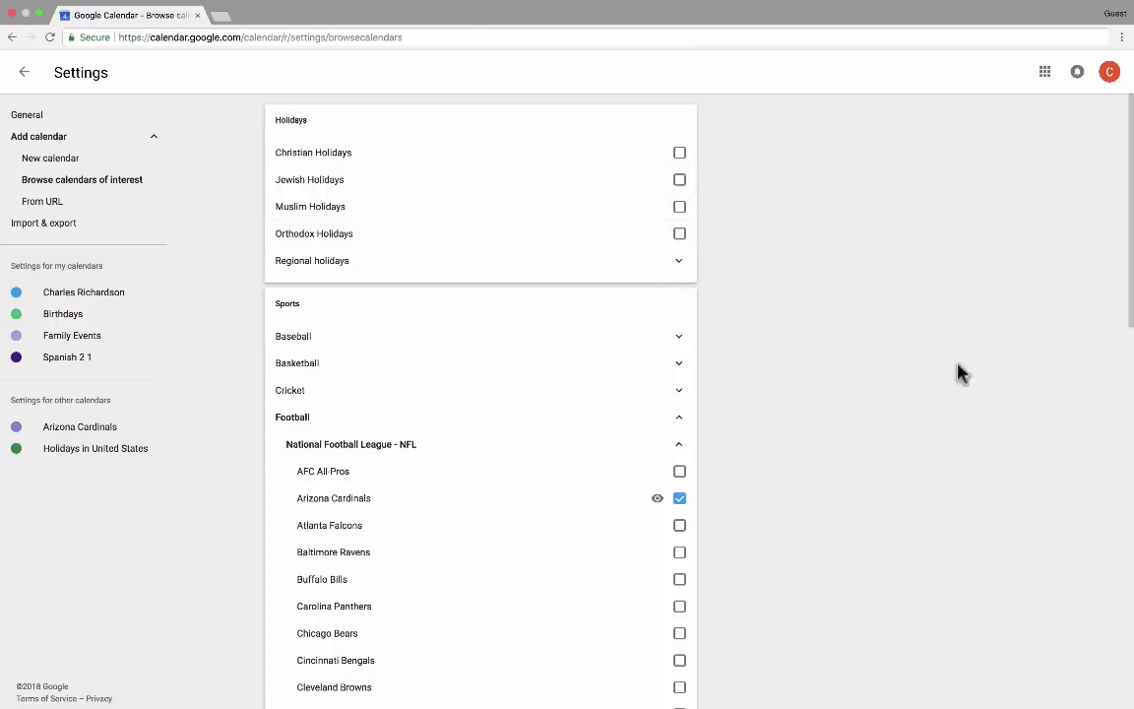
pyautogui.scroll(-10, 870, 433)
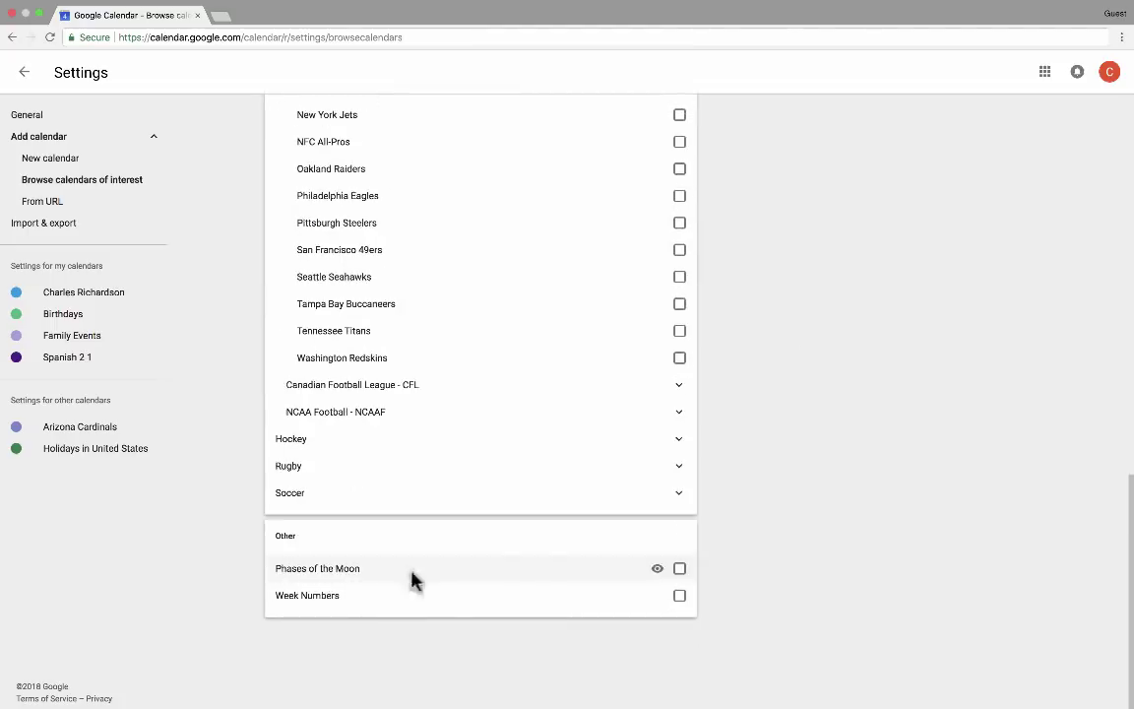
pyautogui.scroll(10, 562, 227)
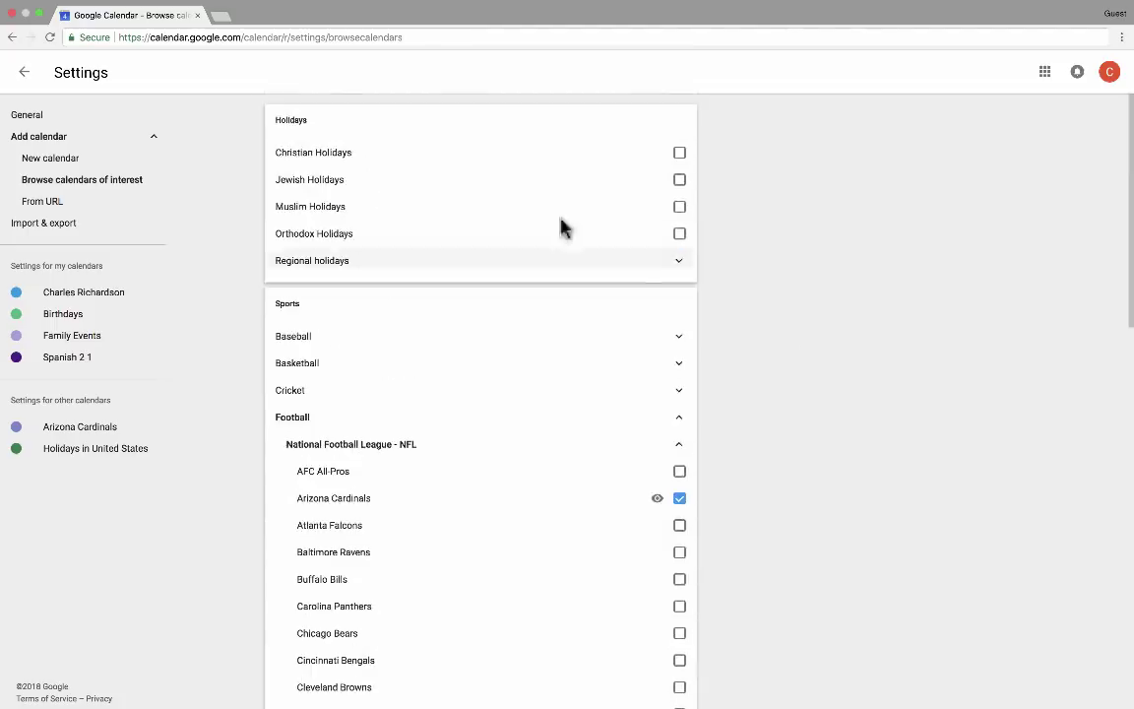
pyautogui.click(25, 72)
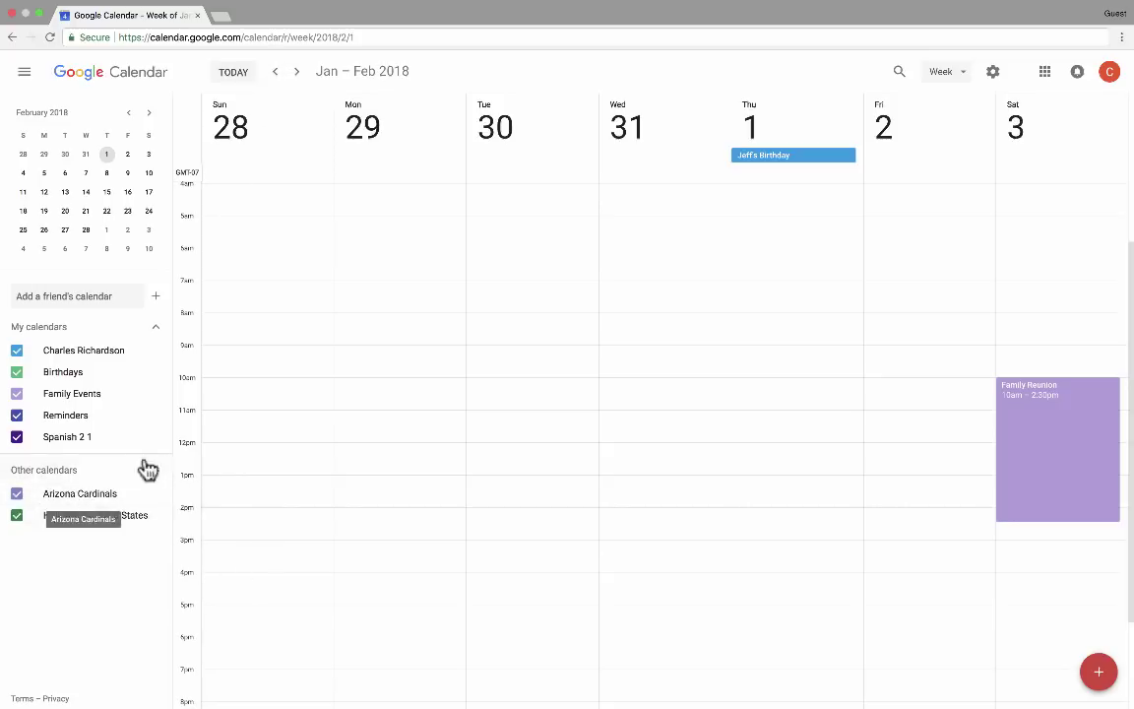
pyautogui.click(17, 495)
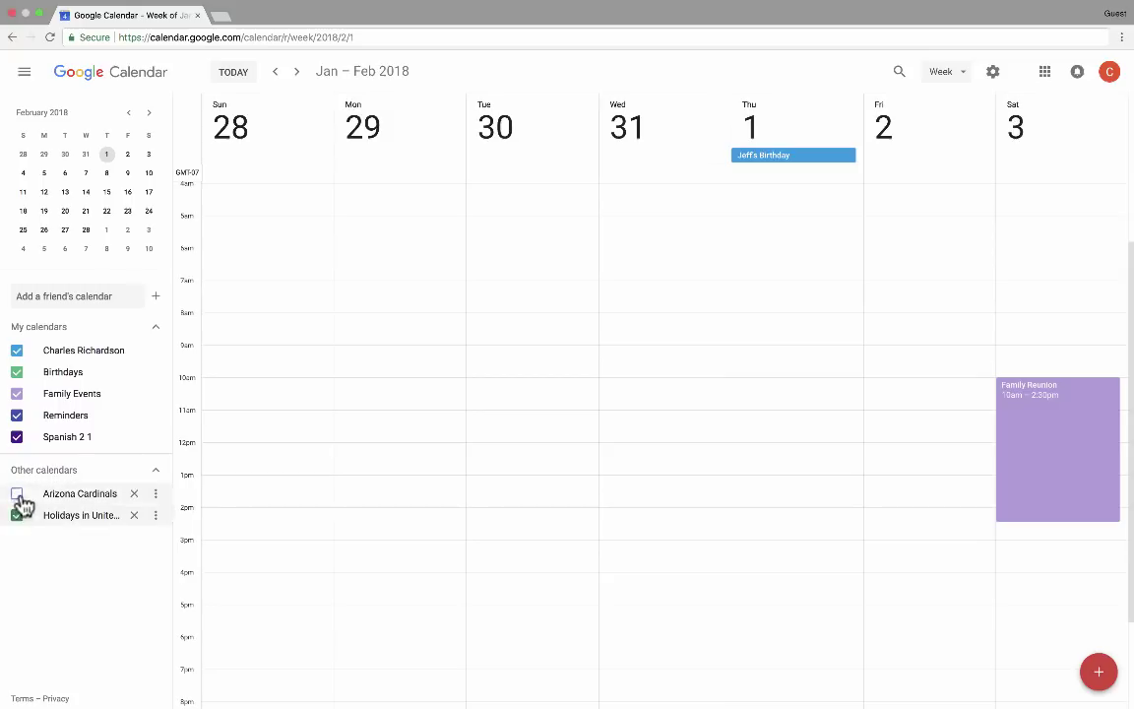
pyautogui.click(17, 493)
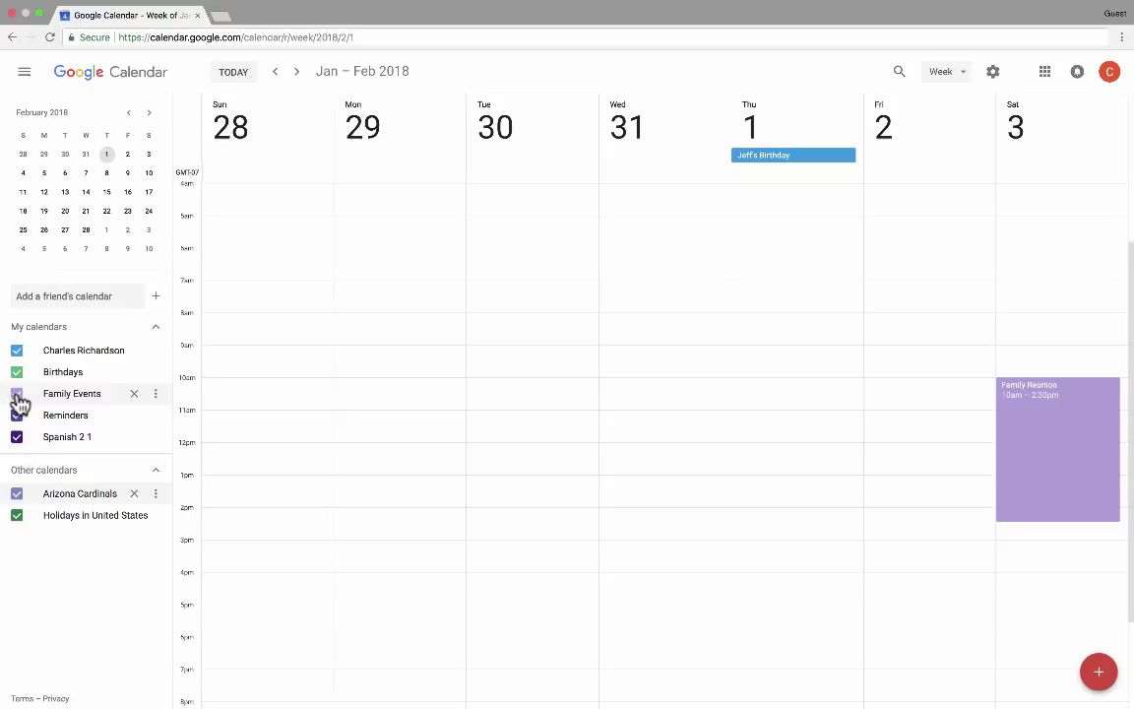
pyautogui.click(17, 396)
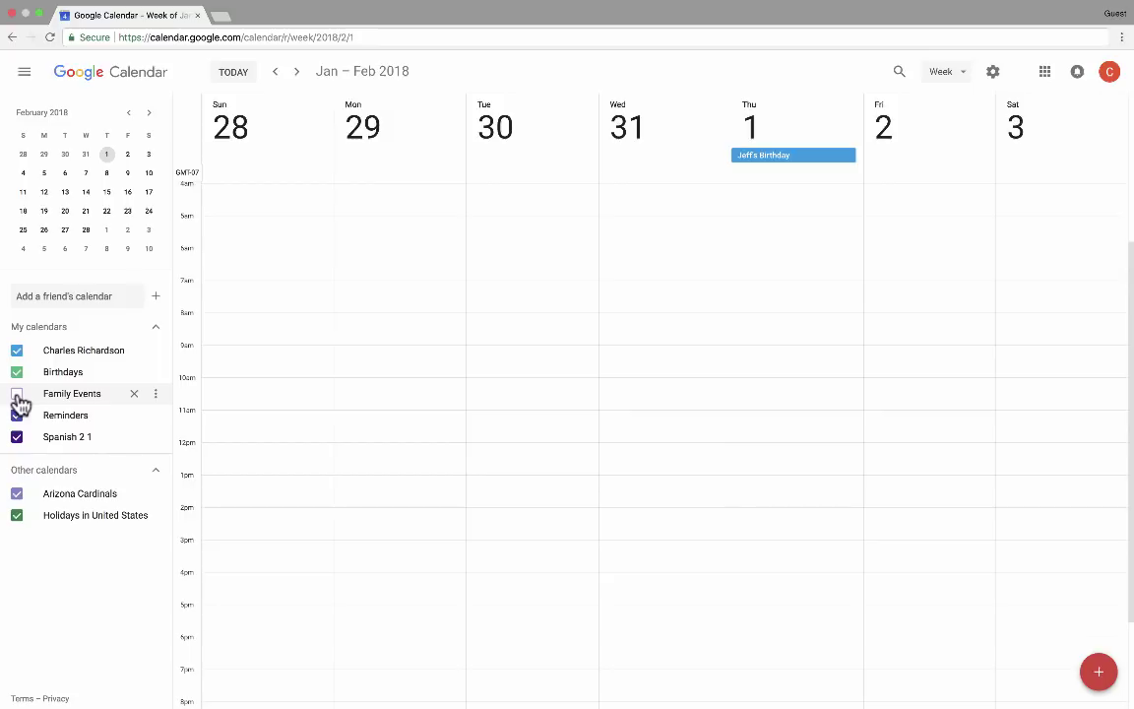
pyautogui.click(18, 396)
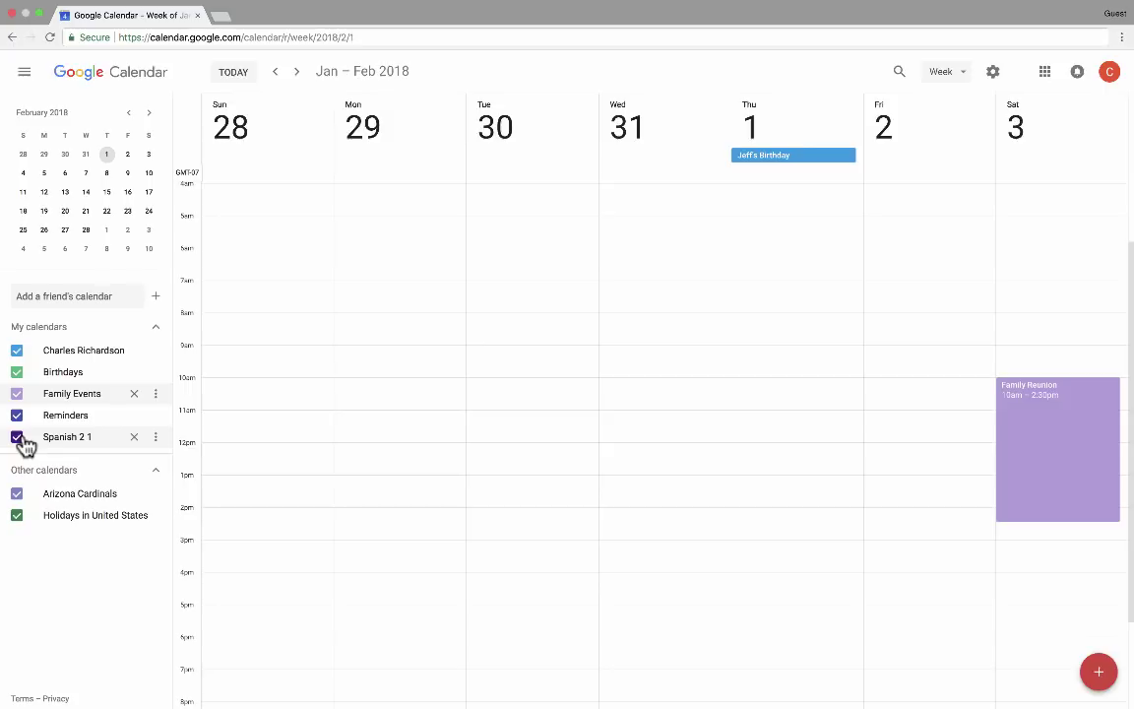
pyautogui.click(155, 296)
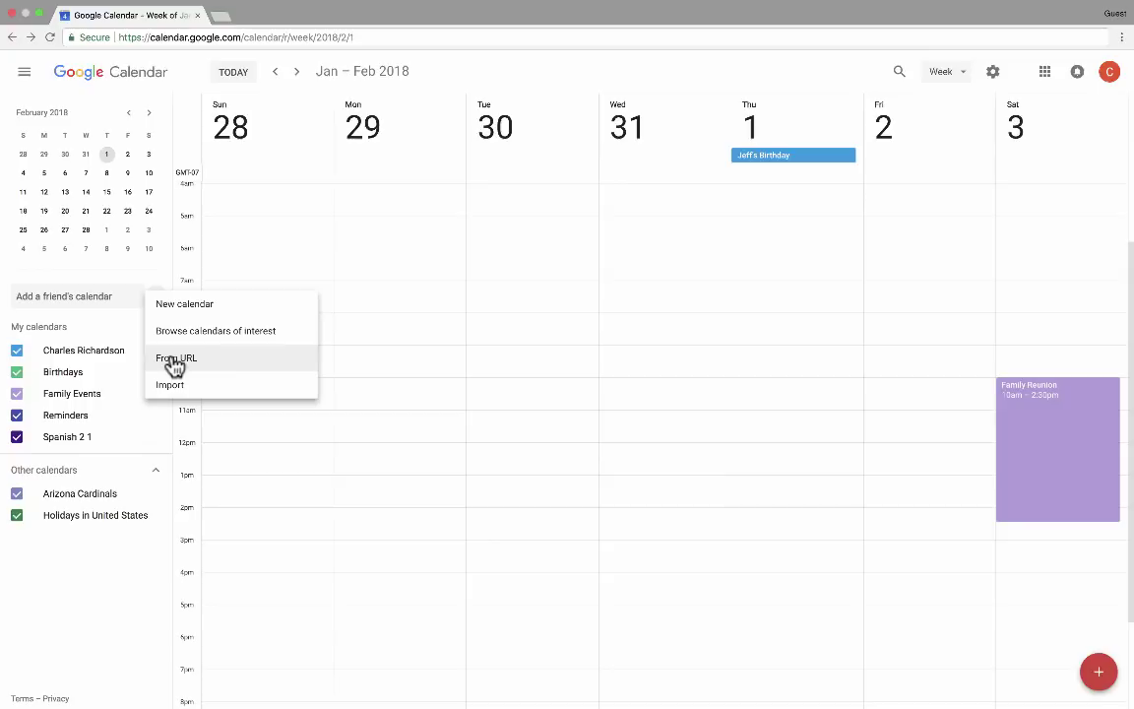
pyautogui.click(190, 368)
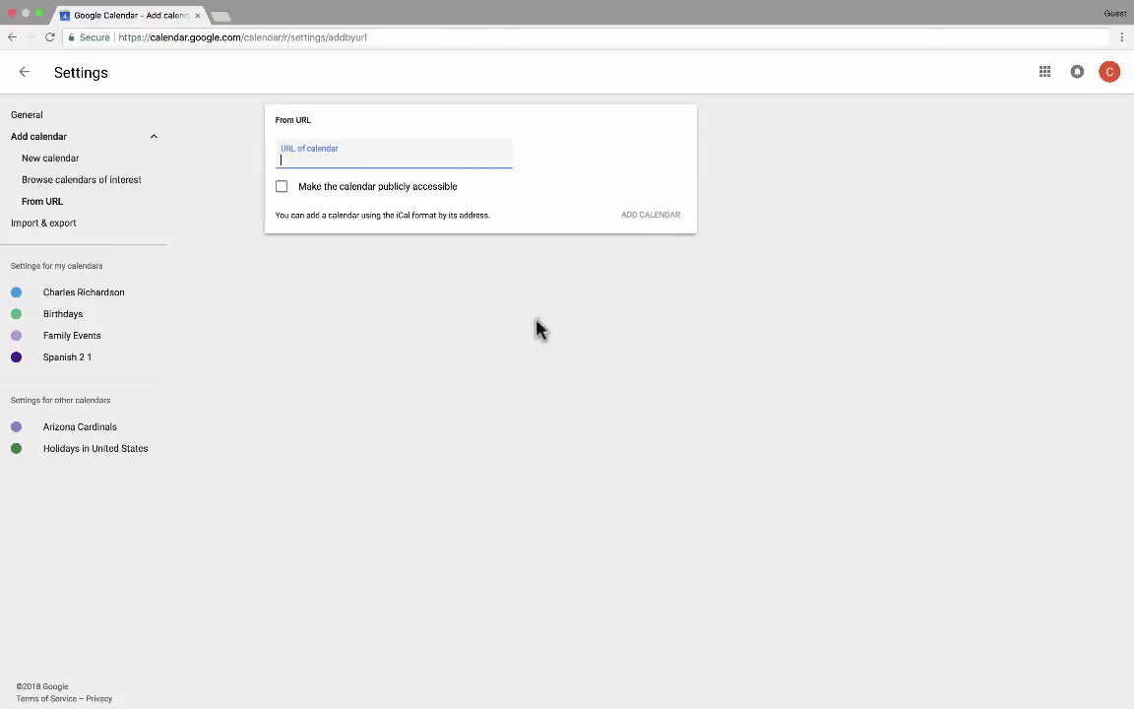
pyautogui.press('super+Left')
pyautogui.click(156, 298)
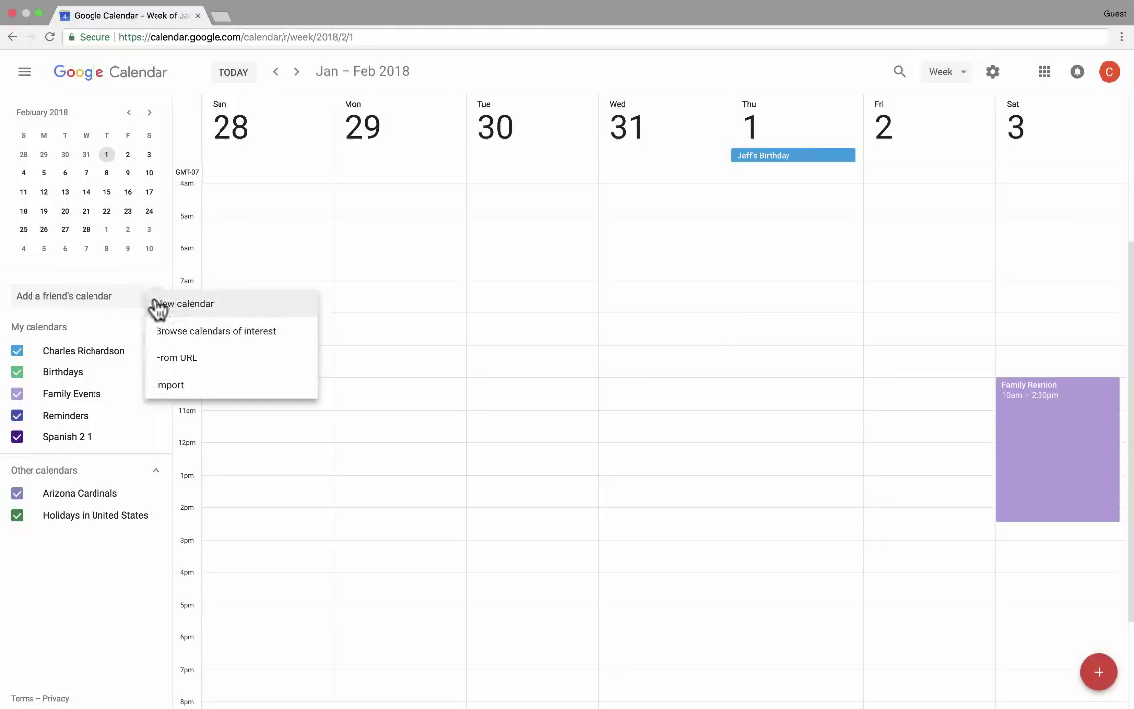
pyautogui.click(173, 386)
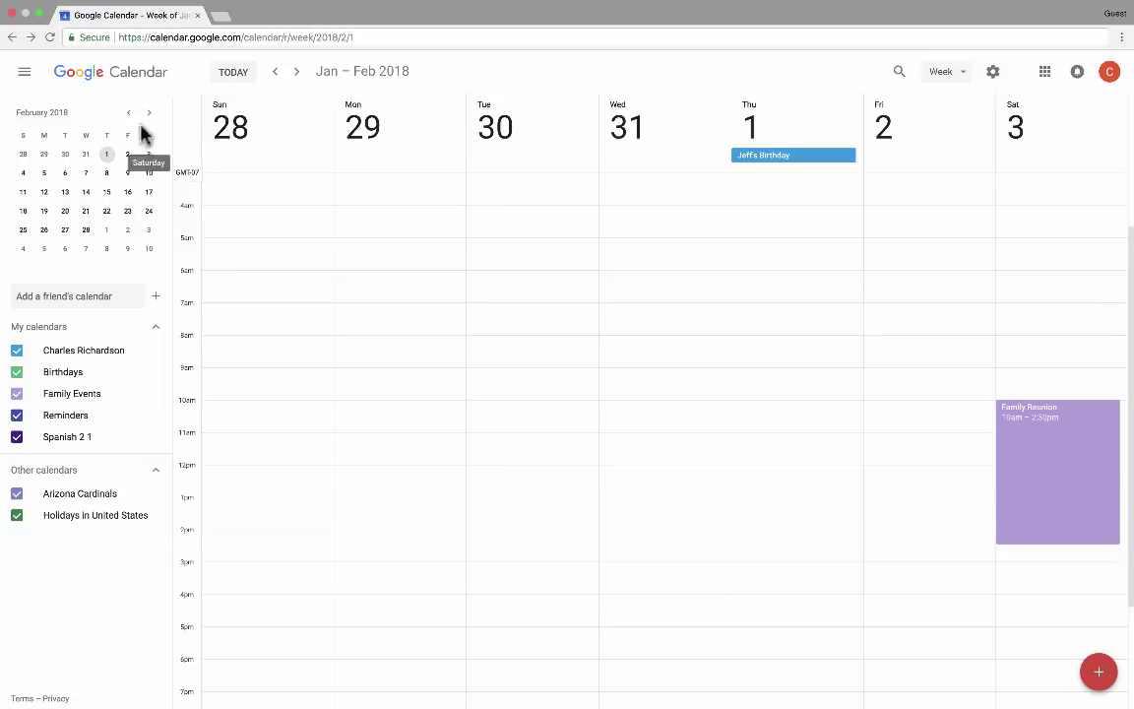
# Page the mini calendar through months, jump to today, then advance two weeks
pyautogui.click(129, 115)
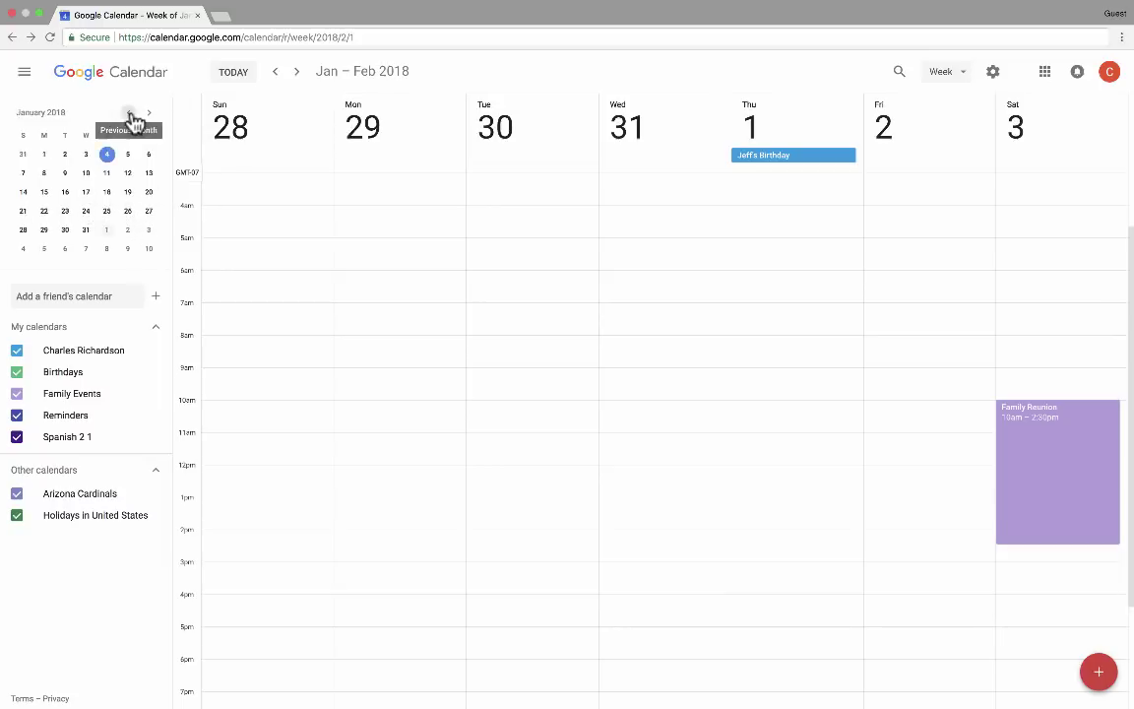
pyautogui.click(148, 115)
pyautogui.click(148, 115)
pyautogui.click(149, 115)
pyautogui.click(149, 115)
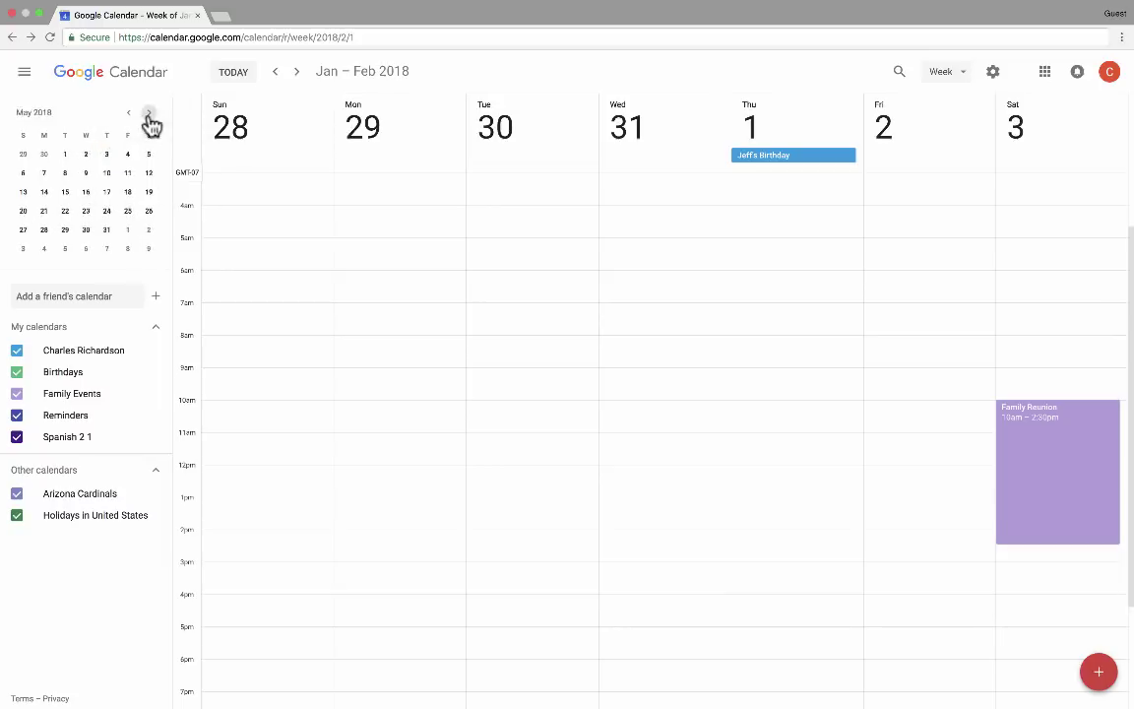
pyautogui.click(149, 116)
pyautogui.click(149, 115)
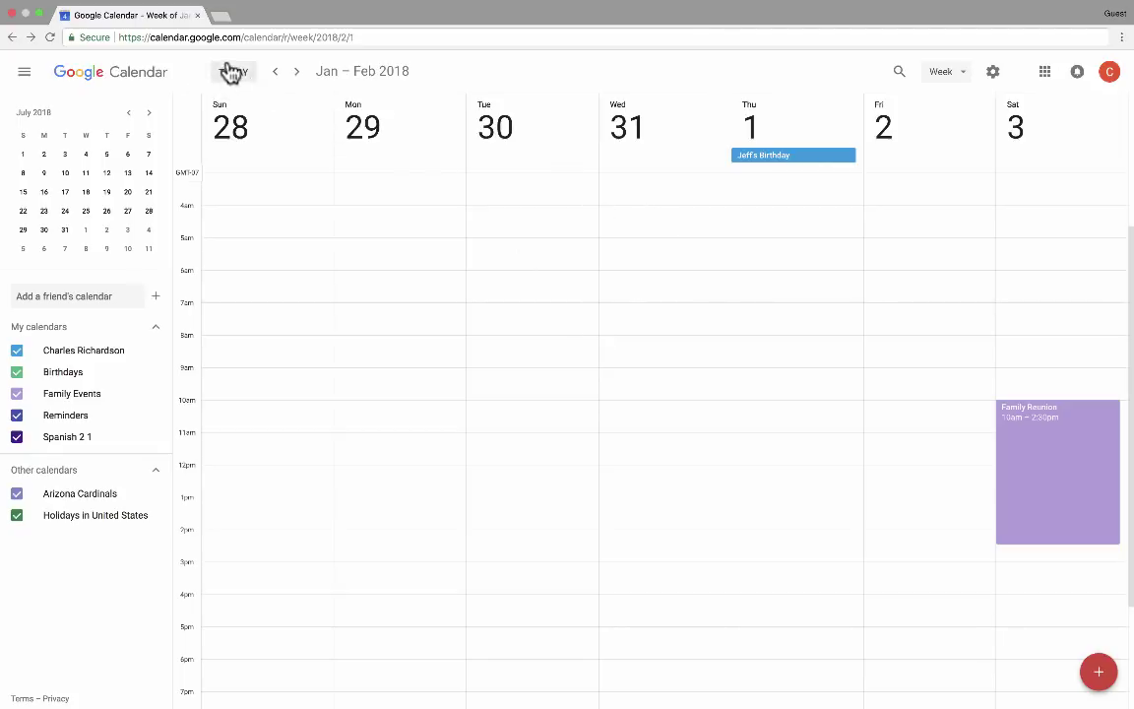
pyautogui.click(233, 74)
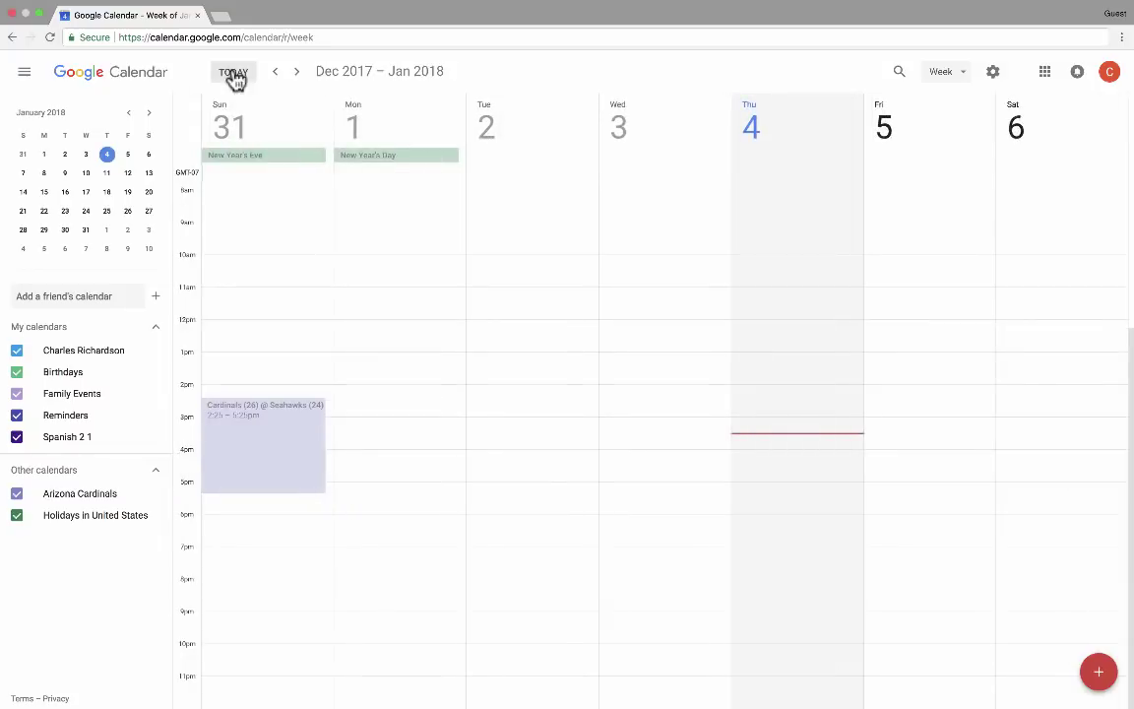
pyautogui.click(295, 75)
pyautogui.click(296, 77)
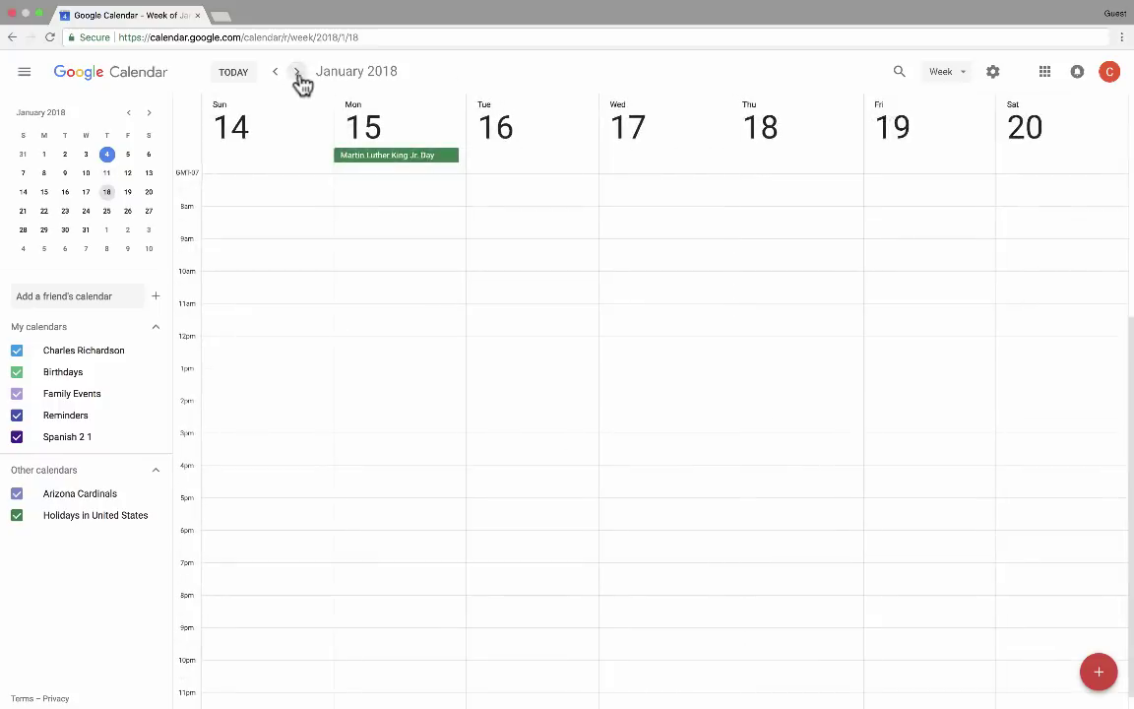
# Switch to Month view, page back to February 2018, then return to Week view with W
pyautogui.click(960, 75)
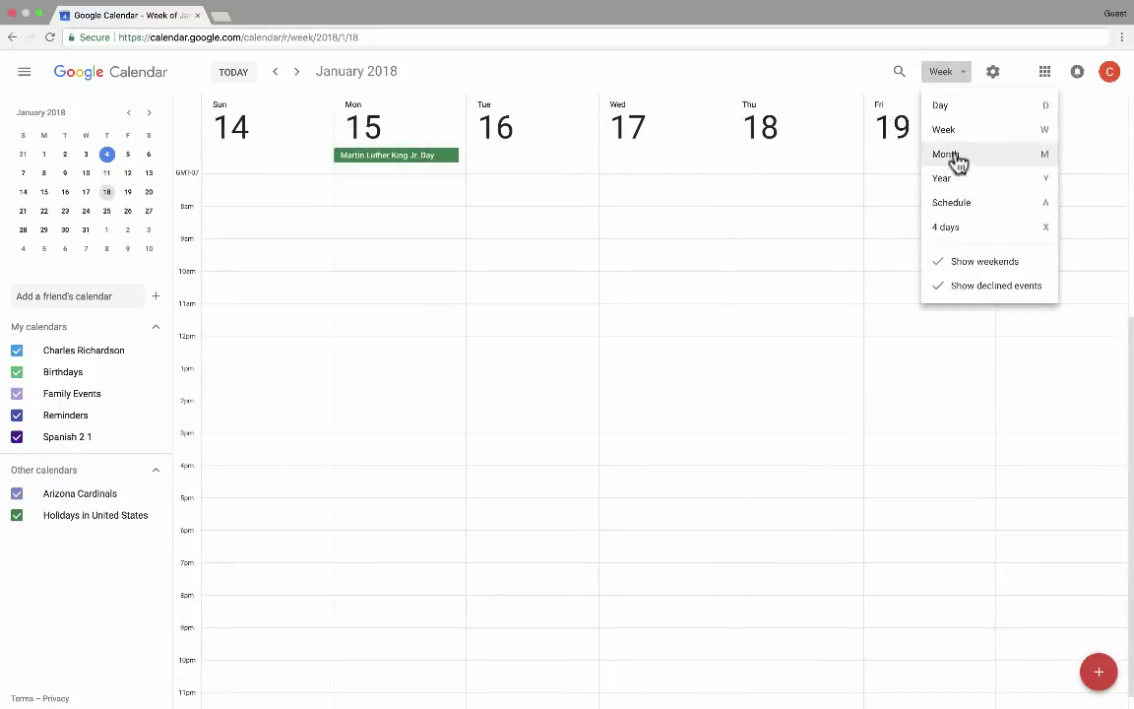
pyautogui.click(955, 157)
pyautogui.click(298, 75)
pyautogui.click(298, 76)
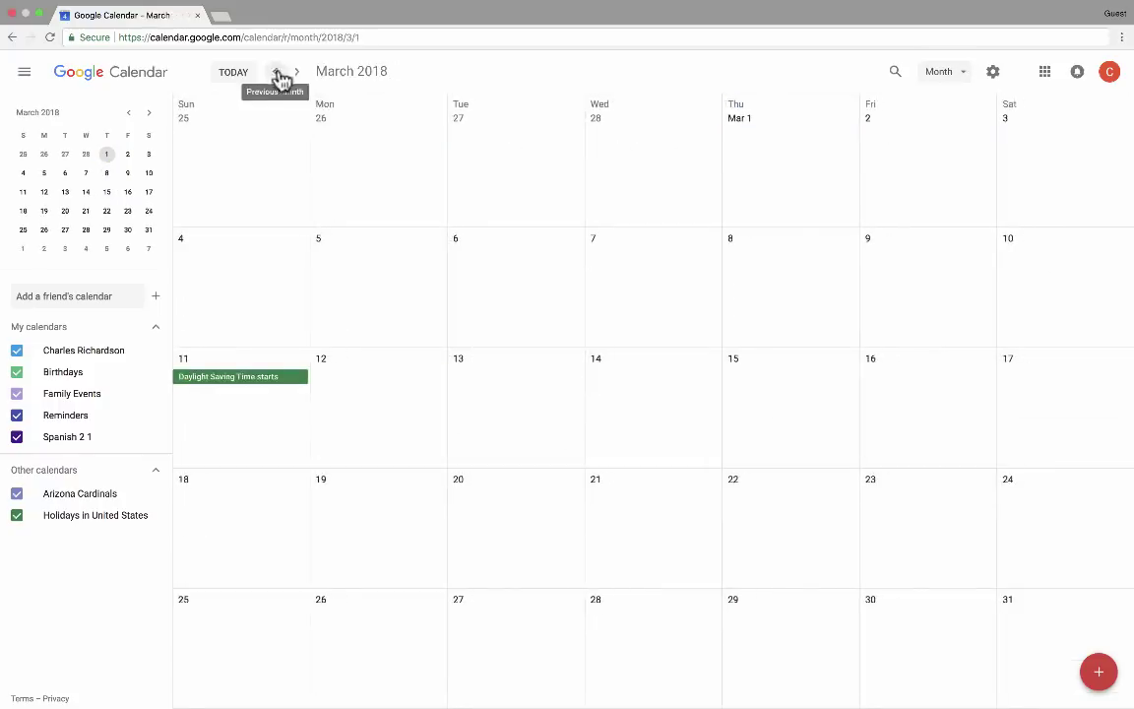
pyautogui.click(298, 75)
pyautogui.click(298, 75)
pyautogui.click(277, 75)
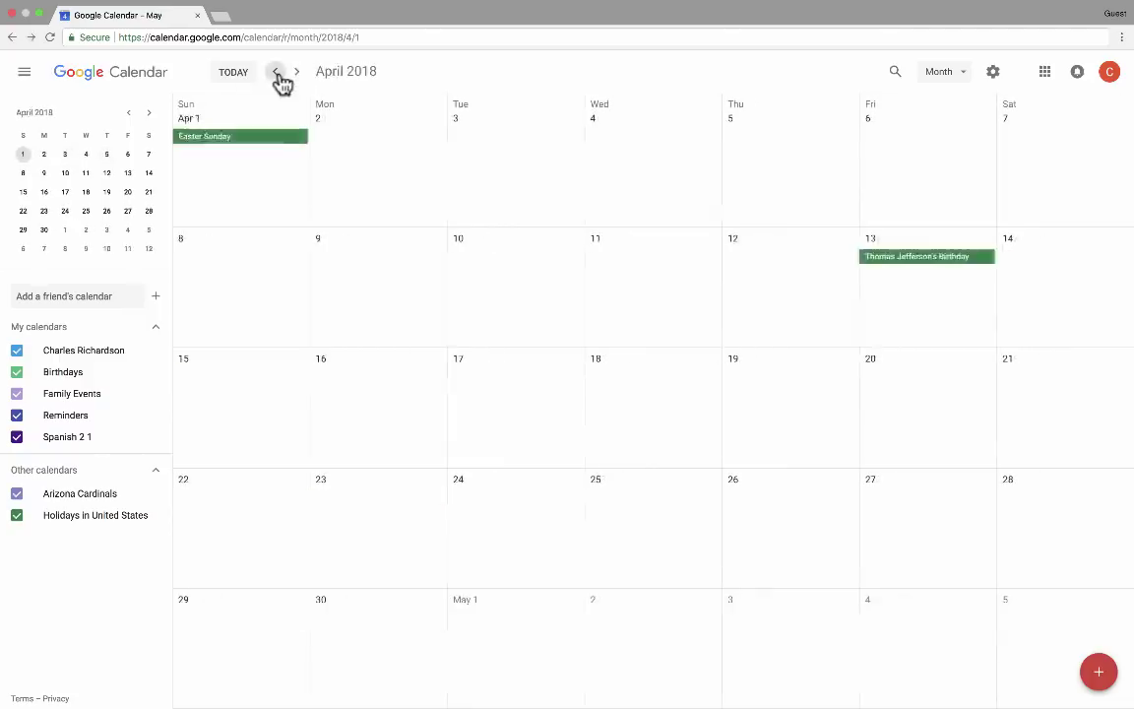
pyautogui.click(277, 75)
pyautogui.click(277, 74)
pyautogui.press('w')
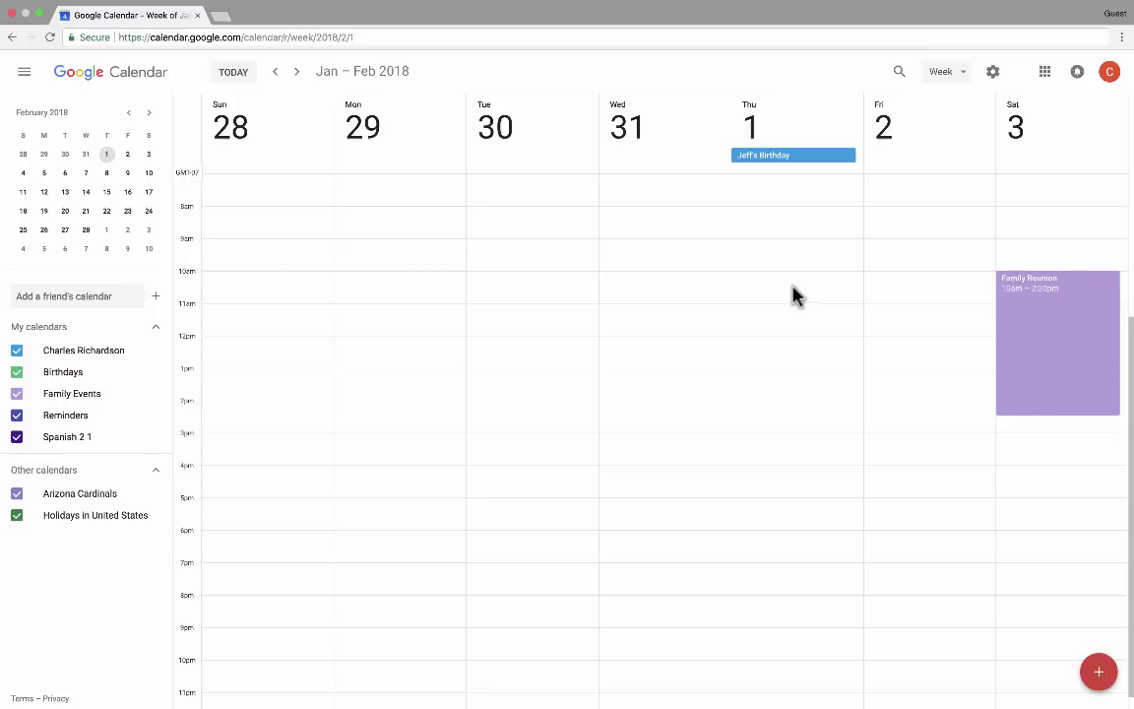
# Discard the timed and all-day draft events started on Wednesday Jan 31
pyautogui.moveTo(673, 293); pyautogui.dragTo(648, 369)
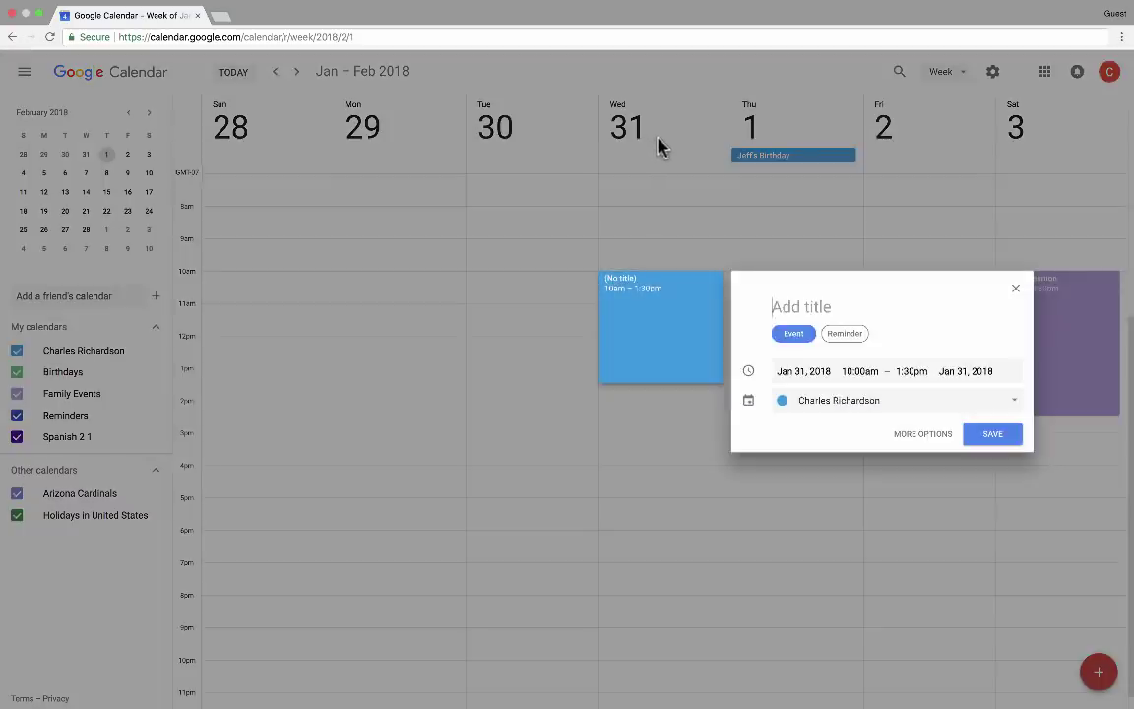
pyautogui.click(659, 146)
pyautogui.click(660, 150)
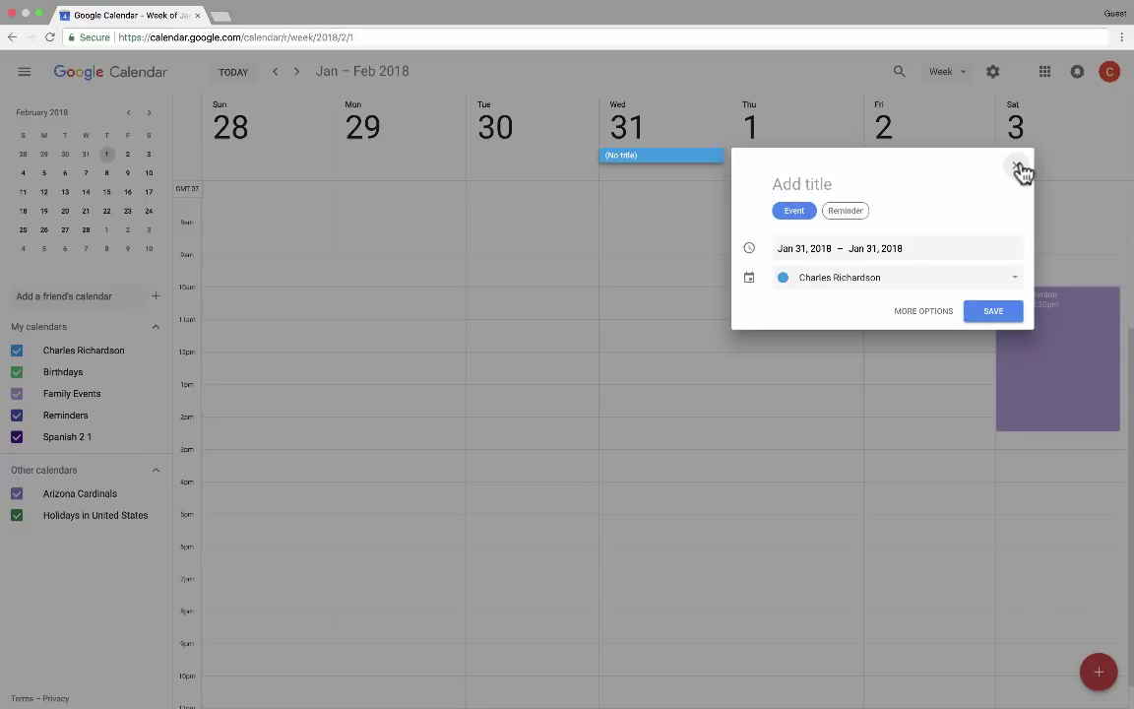
pyautogui.click(1020, 168)
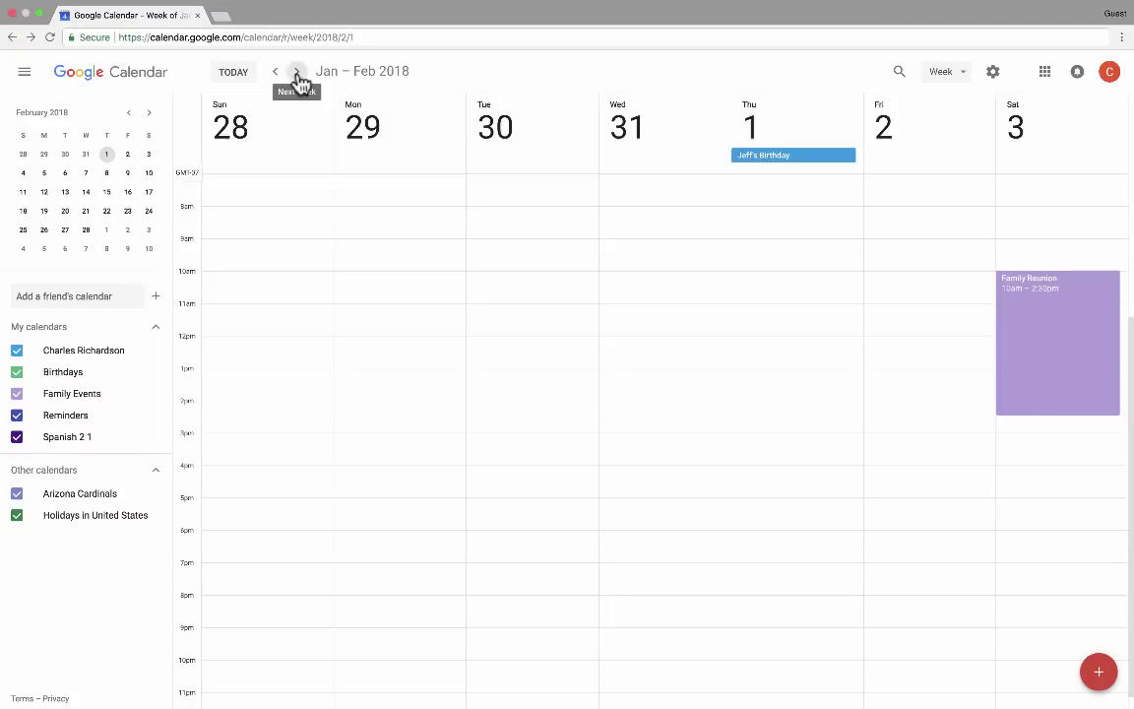
# Step through the weeks to reach February 18–24, 2018
pyautogui.click(296, 75)
pyautogui.tripleClick(294, 76)
pyautogui.click(278, 77)
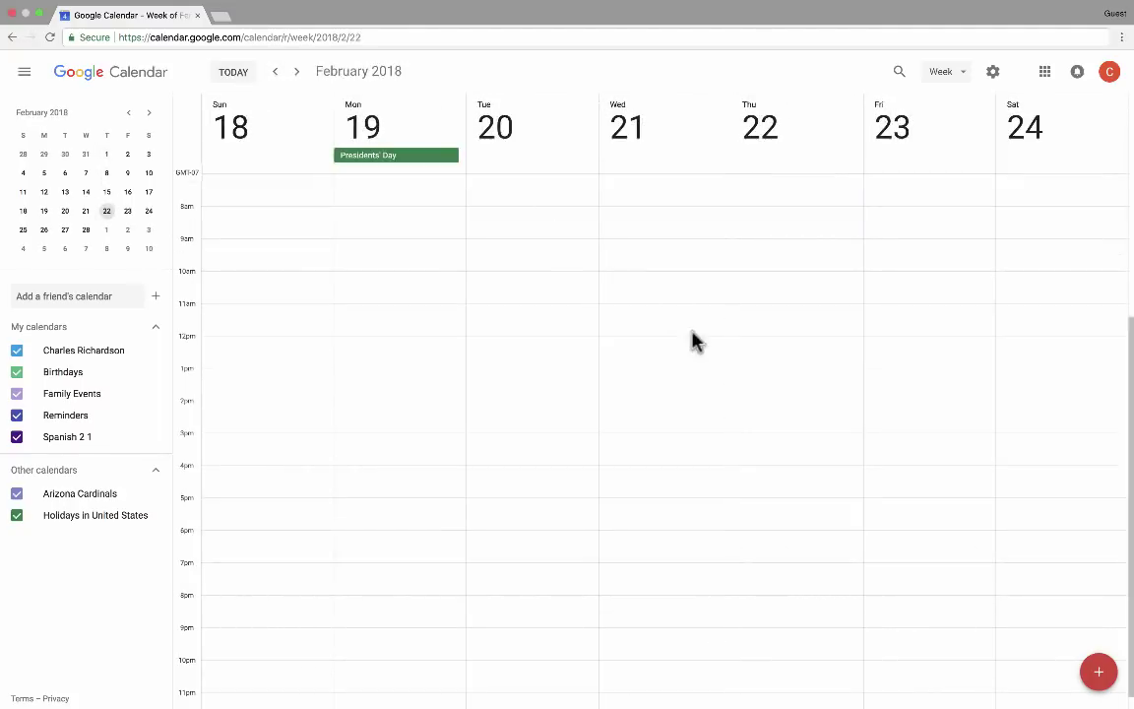
# Start a new event titled 'Christmas Party' and page its start-date picker forward
pyautogui.click(1098, 677)
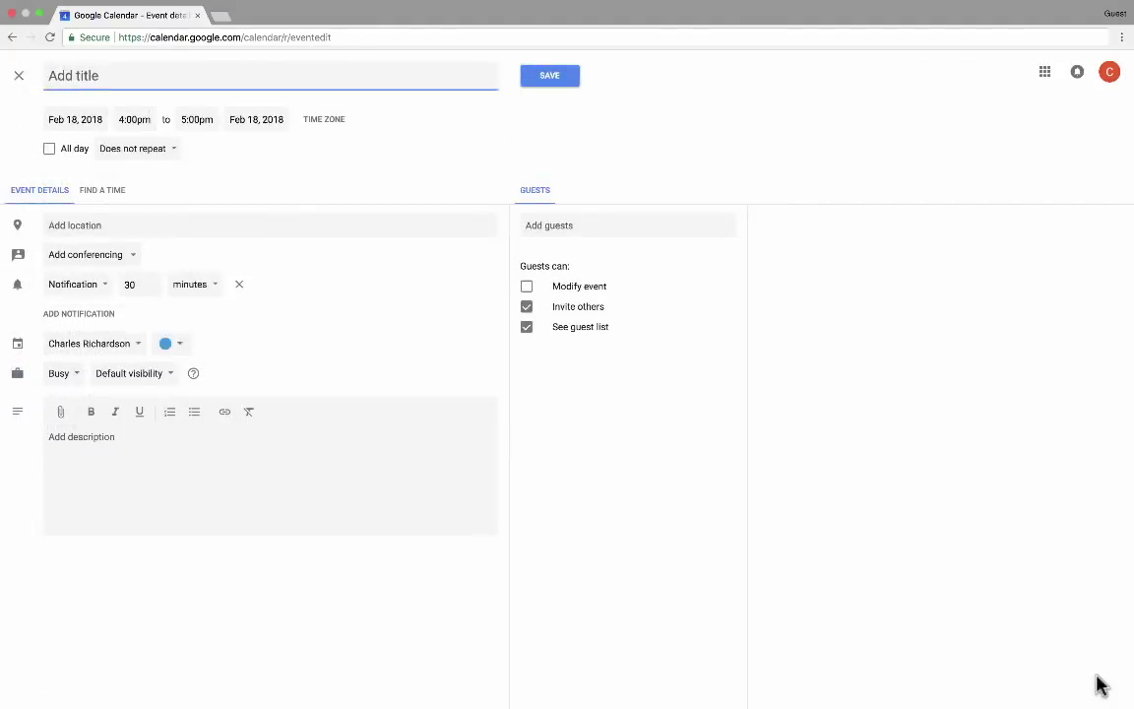
pyautogui.write('Christmas Party')
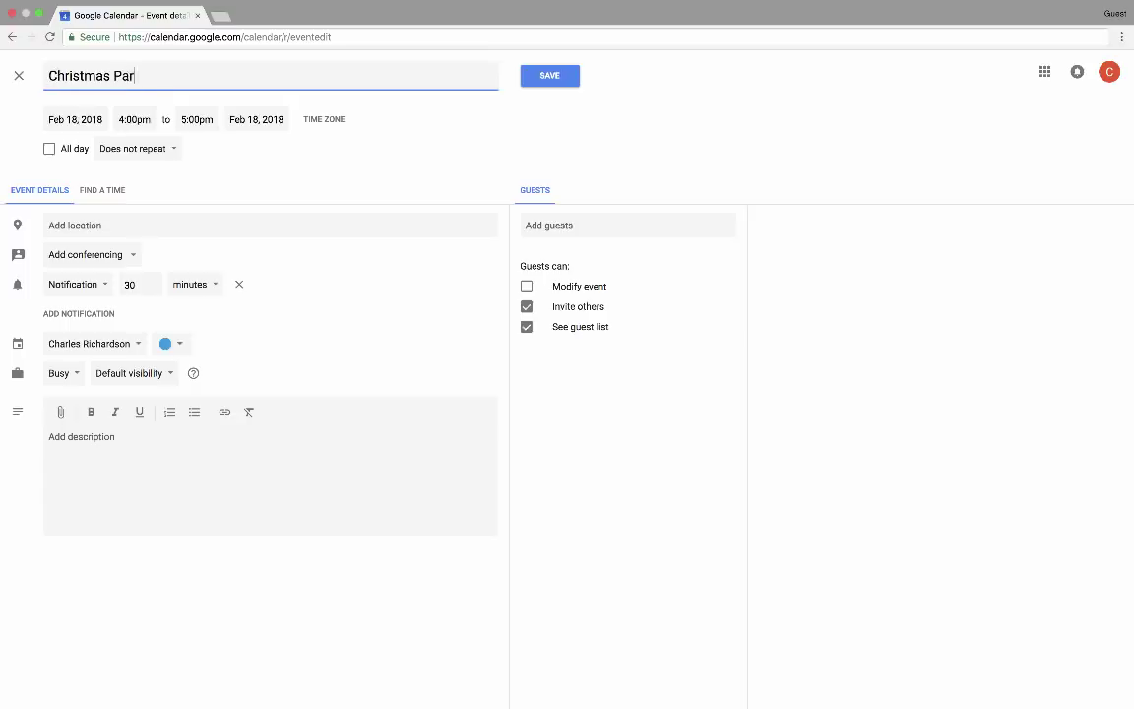
pyautogui.click(75, 118)
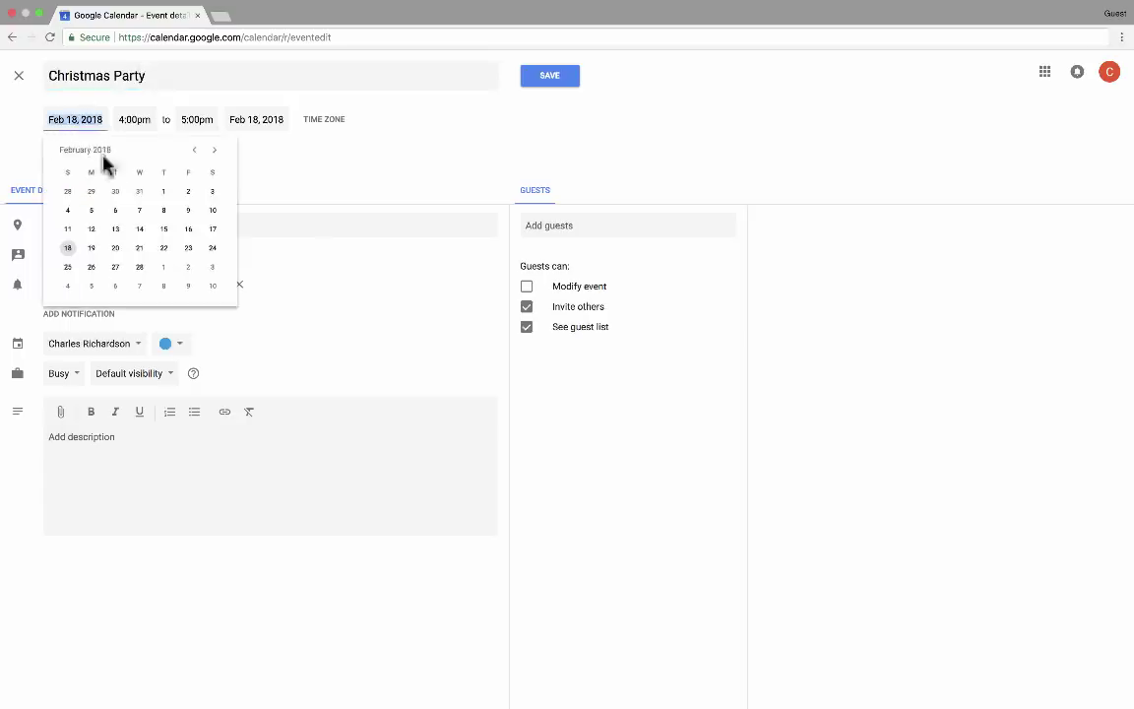
pyautogui.click(215, 150)
pyautogui.click(215, 150)
pyautogui.click(216, 149)
pyautogui.click(216, 150)
pyautogui.click(215, 150)
pyautogui.click(216, 150)
pyautogui.click(215, 150)
pyautogui.click(215, 149)
pyautogui.click(215, 150)
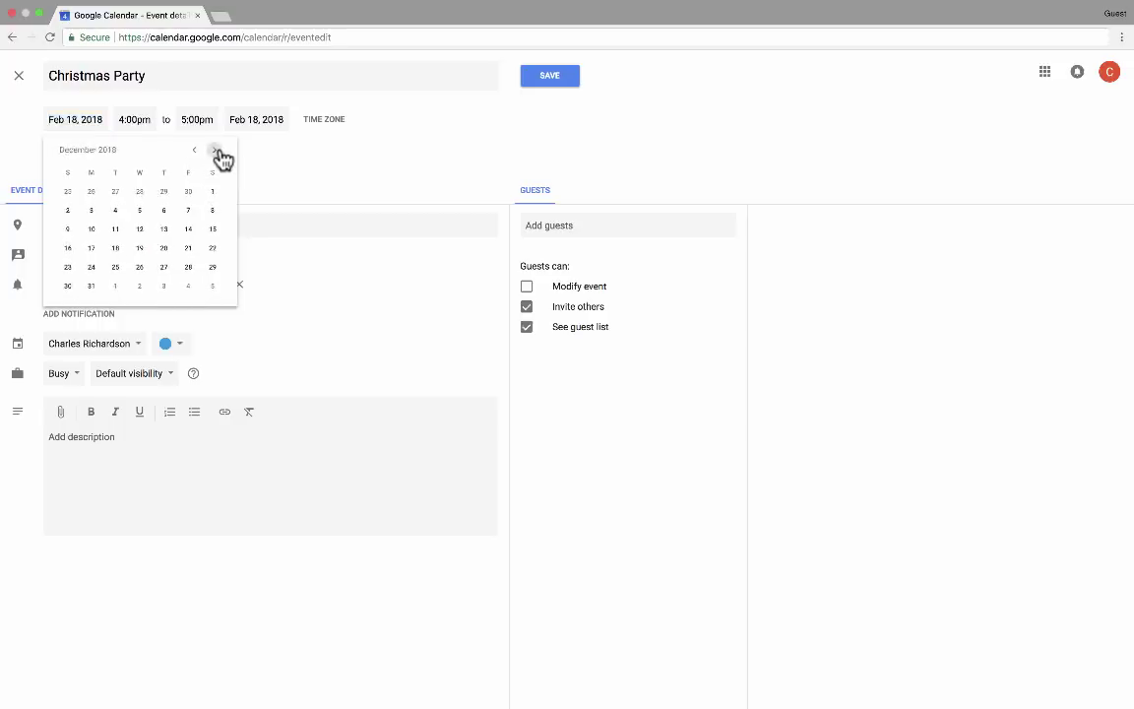
pyautogui.click(215, 150)
pyautogui.click(216, 149)
pyautogui.click(216, 150)
pyautogui.click(216, 149)
pyautogui.click(216, 150)
pyautogui.click(215, 150)
pyautogui.click(216, 150)
pyautogui.click(216, 150)
pyautogui.click(215, 150)
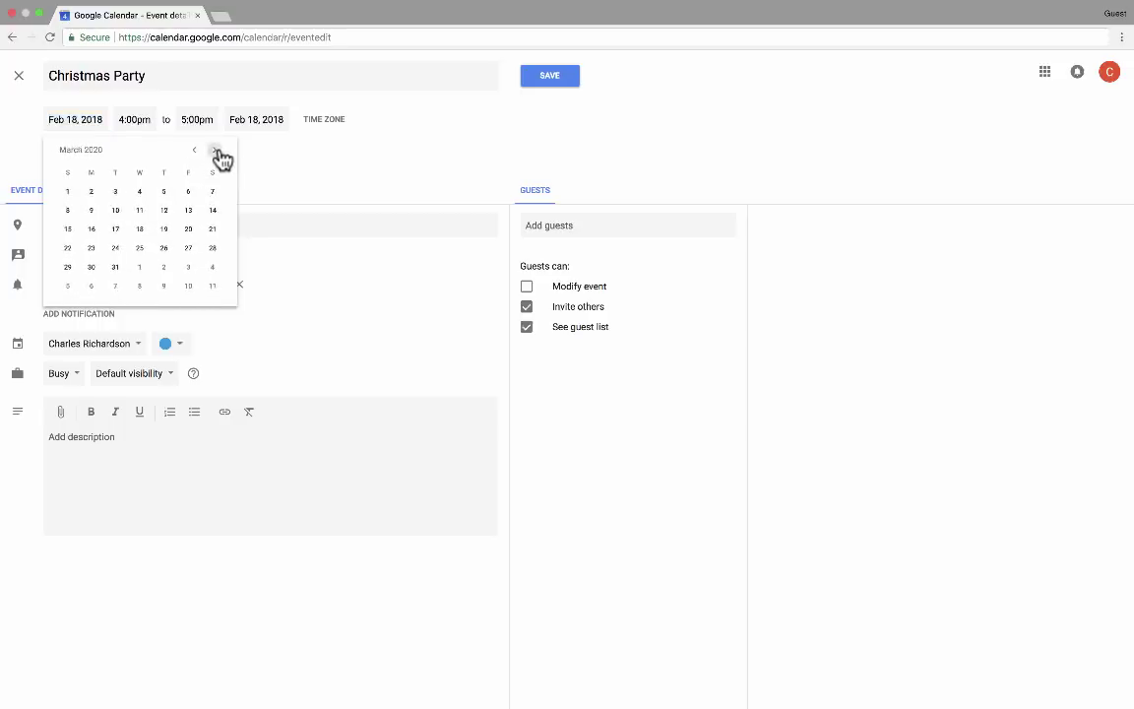
pyautogui.click(215, 150)
pyautogui.click(215, 150)
pyautogui.click(215, 150)
pyautogui.click(215, 149)
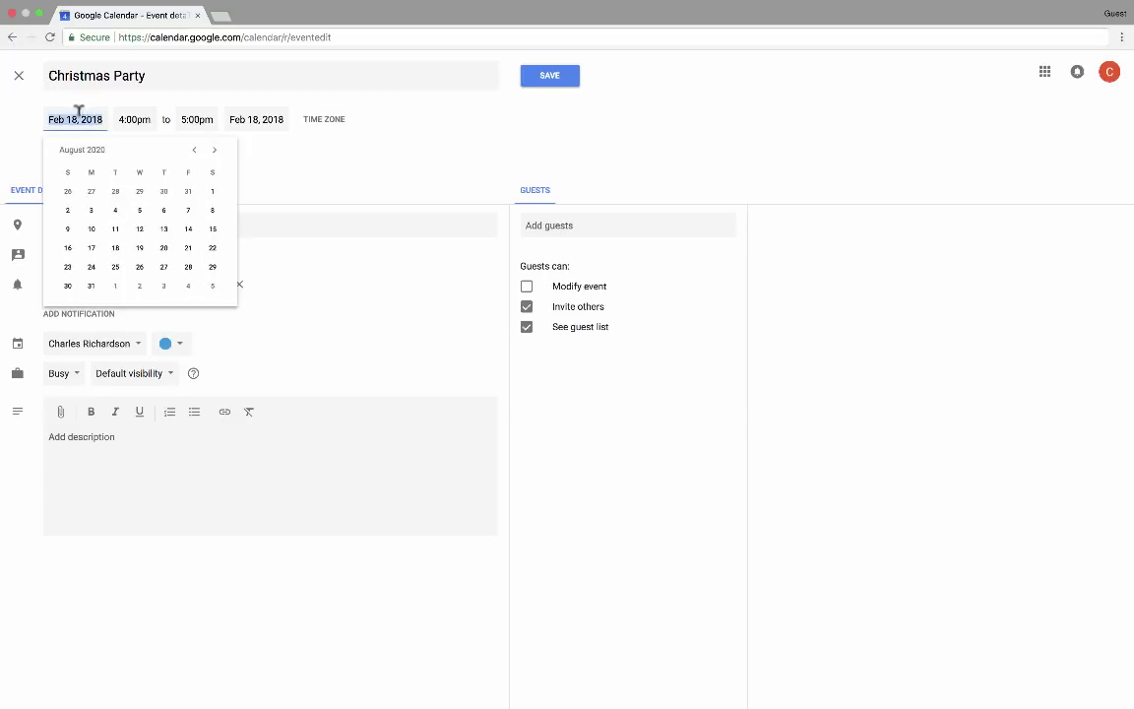
# Set the start date to December 15, 2025, 4–5pm, and save the event
pyautogui.click(68, 113)
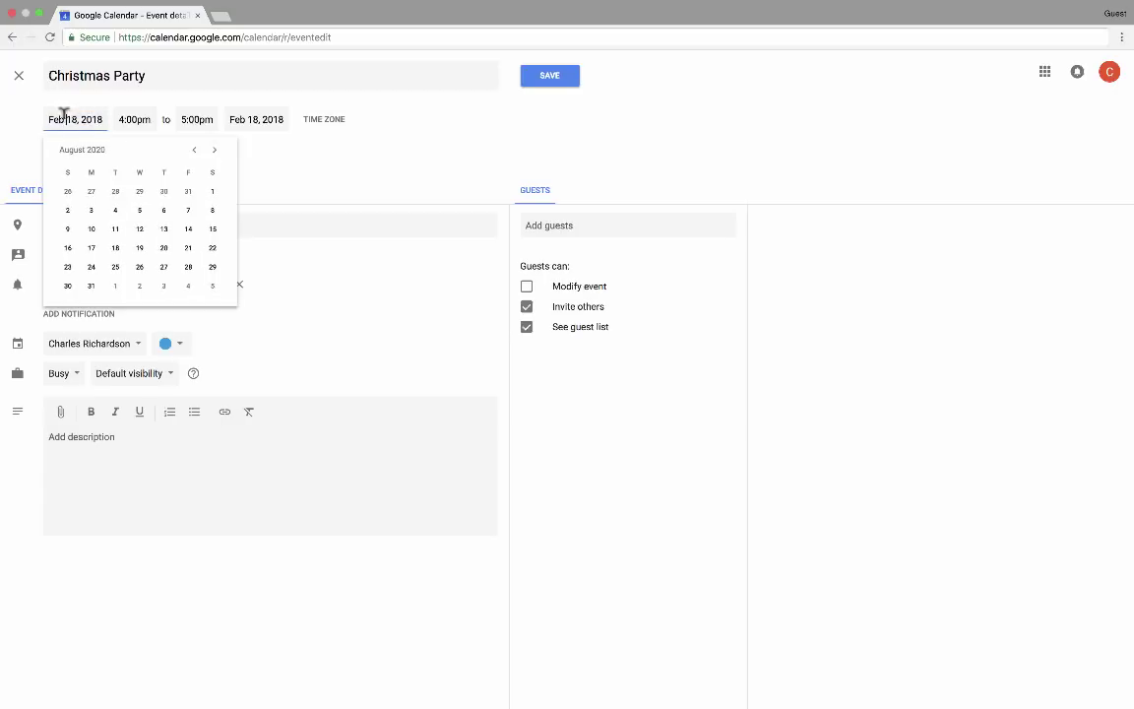
pyautogui.moveTo(48, 119); pyautogui.dragTo(106, 119)
pyautogui.write('December 15')
pyautogui.write(', 202')
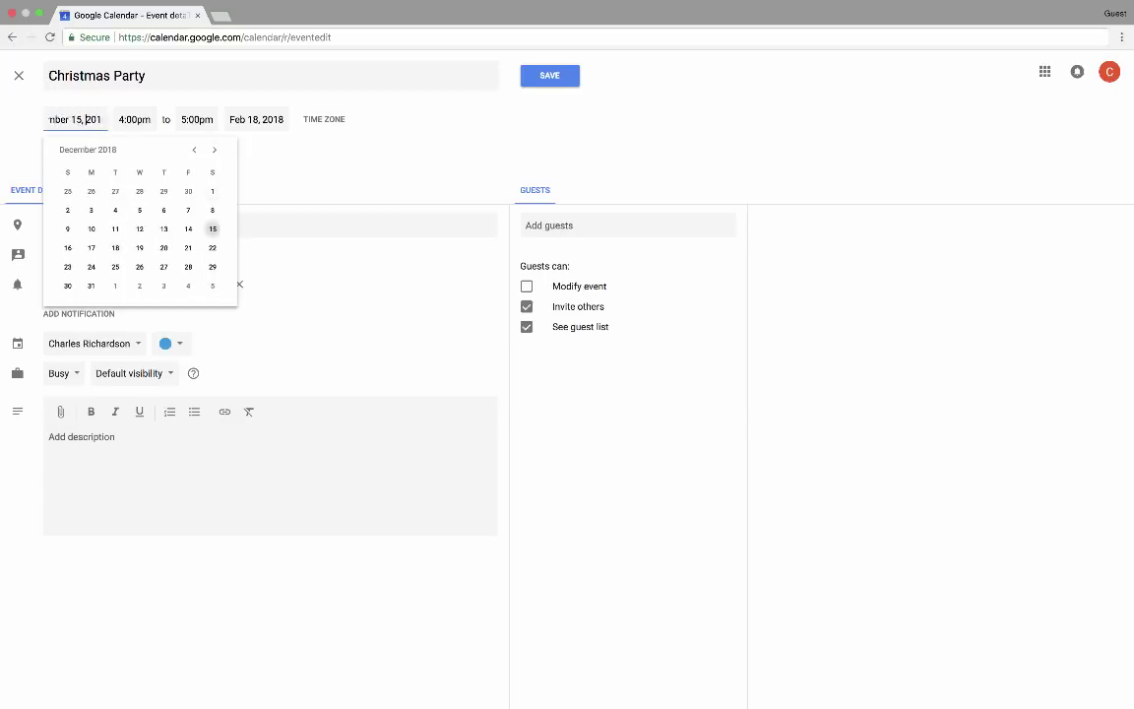
pyautogui.write('5')
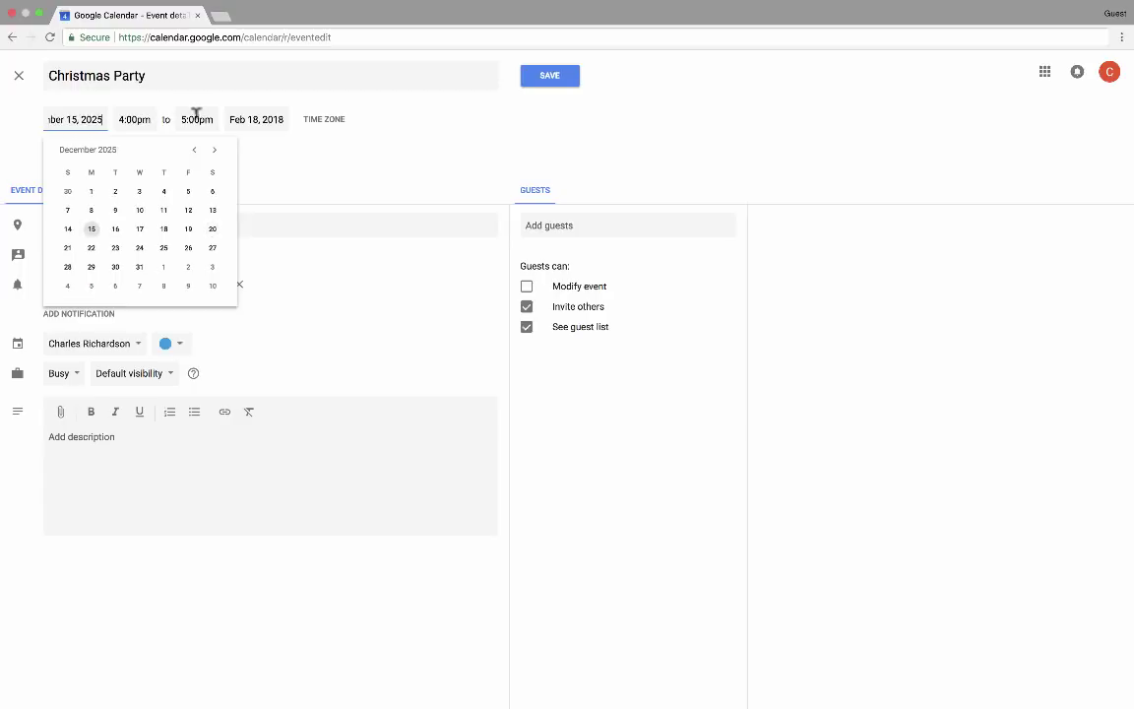
pyautogui.click(504, 145)
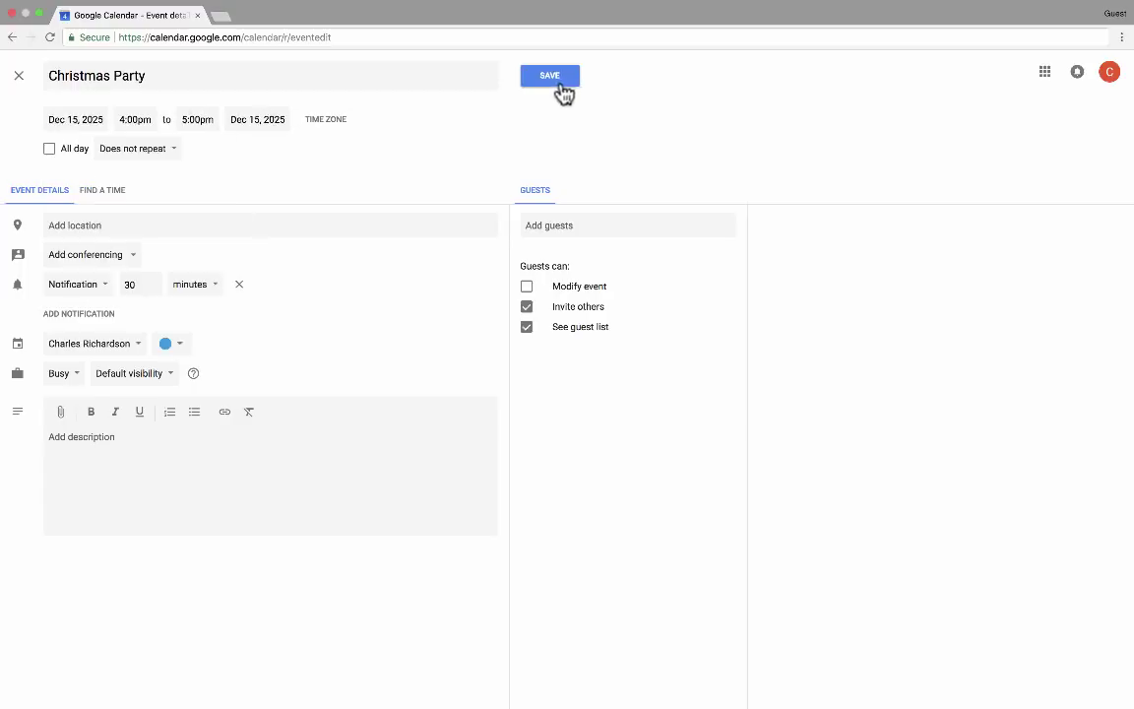
pyautogui.click(555, 83)
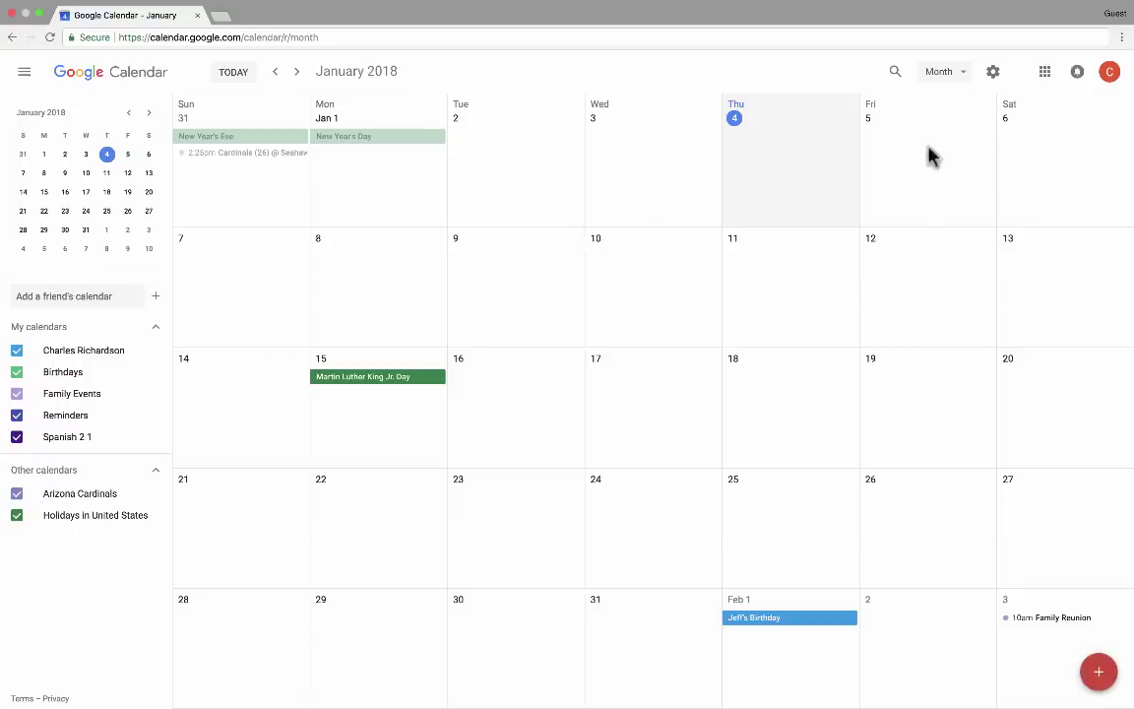
# Search for 'party' to find the Dec 15, 2025 Christmas Party, then return to January 2018
pyautogui.click(896, 76)
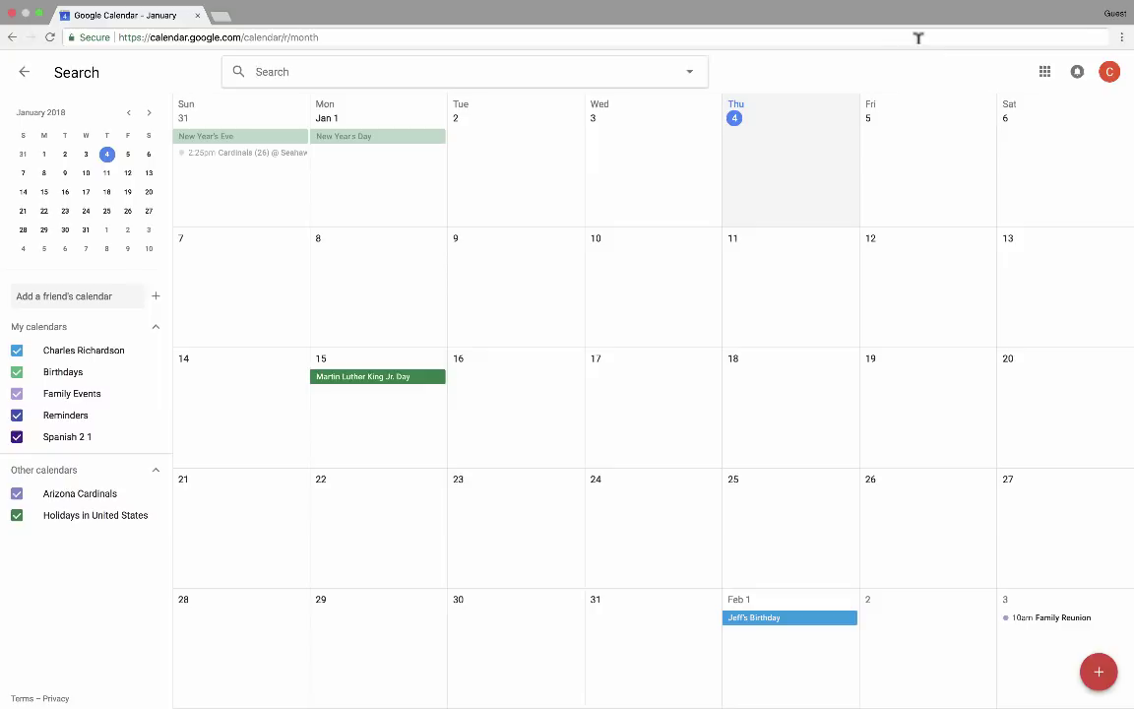
pyautogui.write('party')
pyautogui.press('Return')
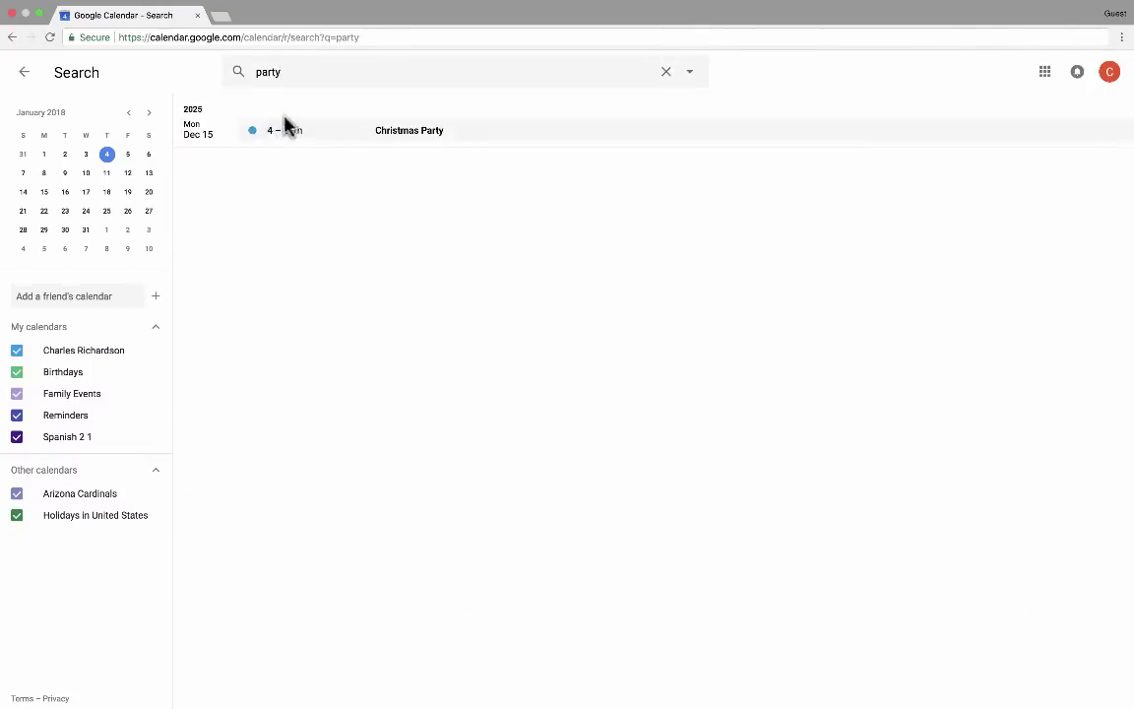
pyautogui.click(261, 71)
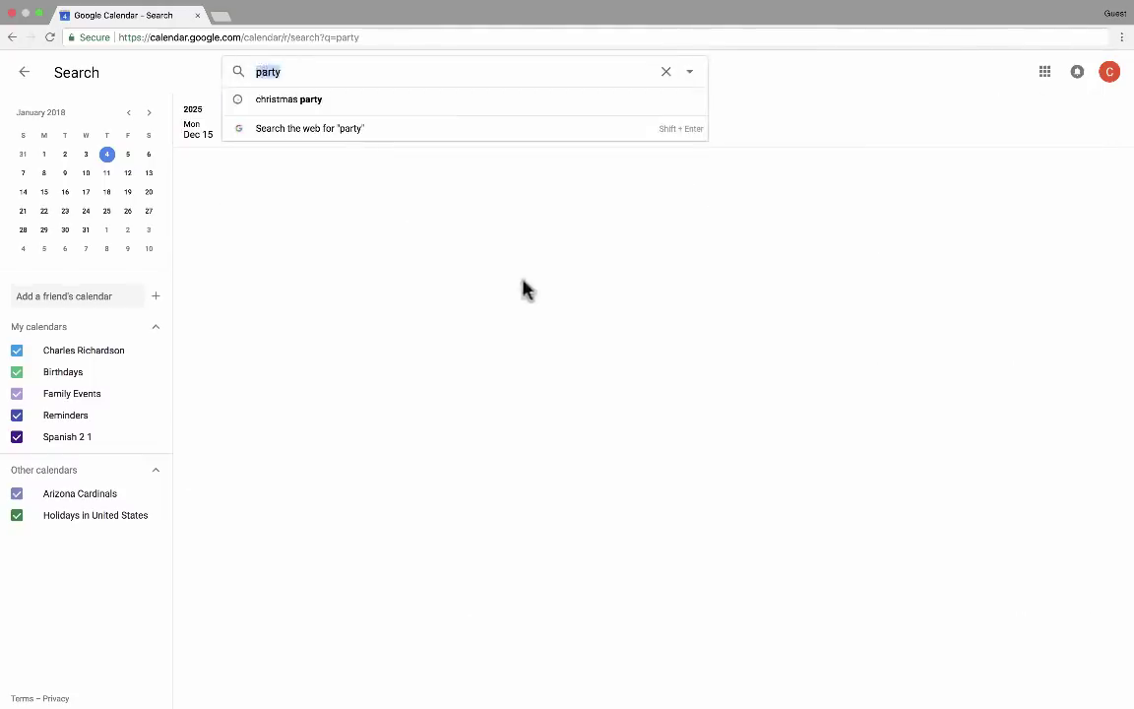
pyautogui.press('Escape')
pyautogui.press('Escape')
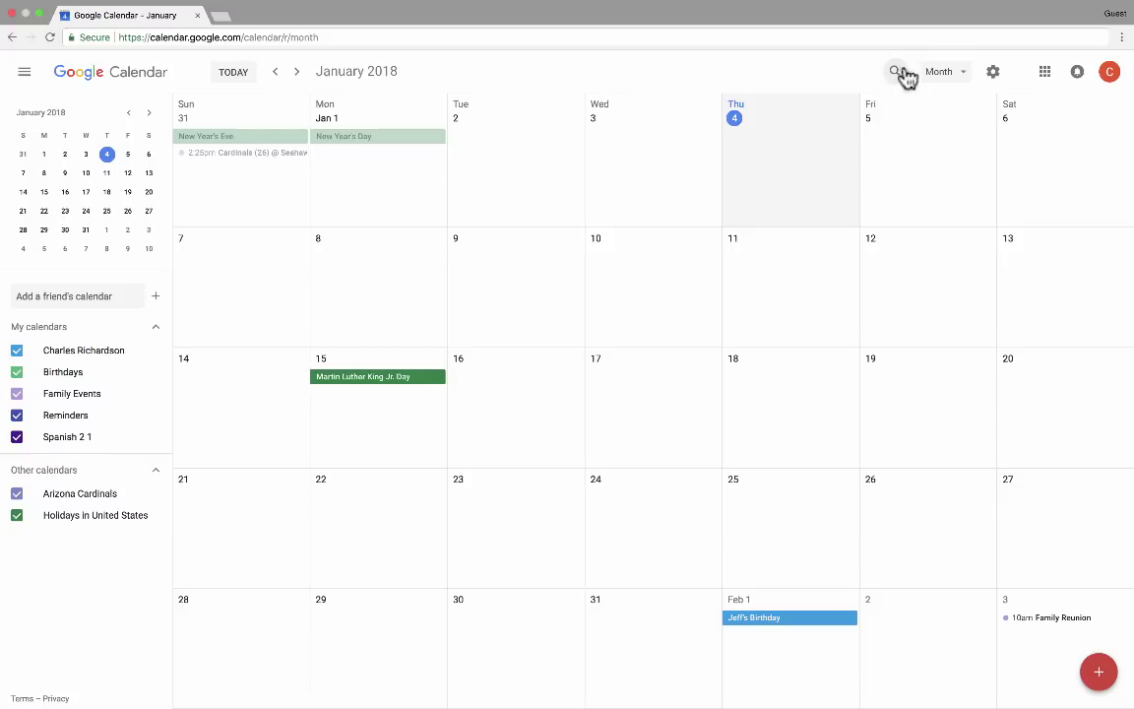
pyautogui.click(994, 75)
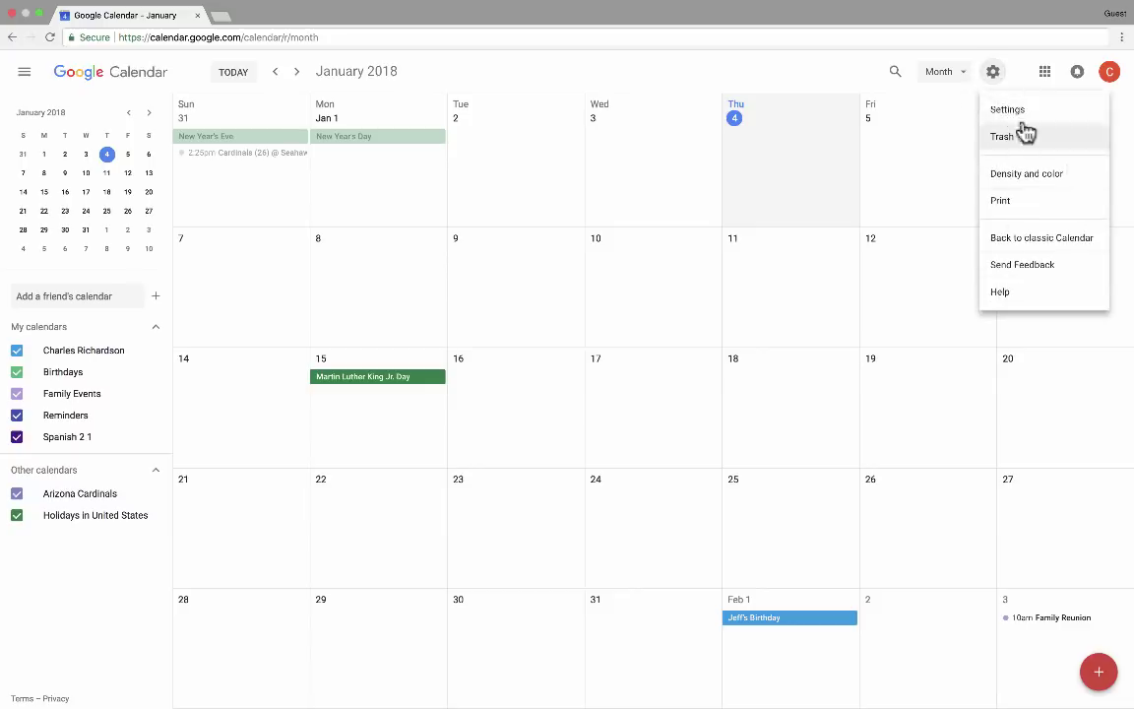
pyautogui.click(1014, 110)
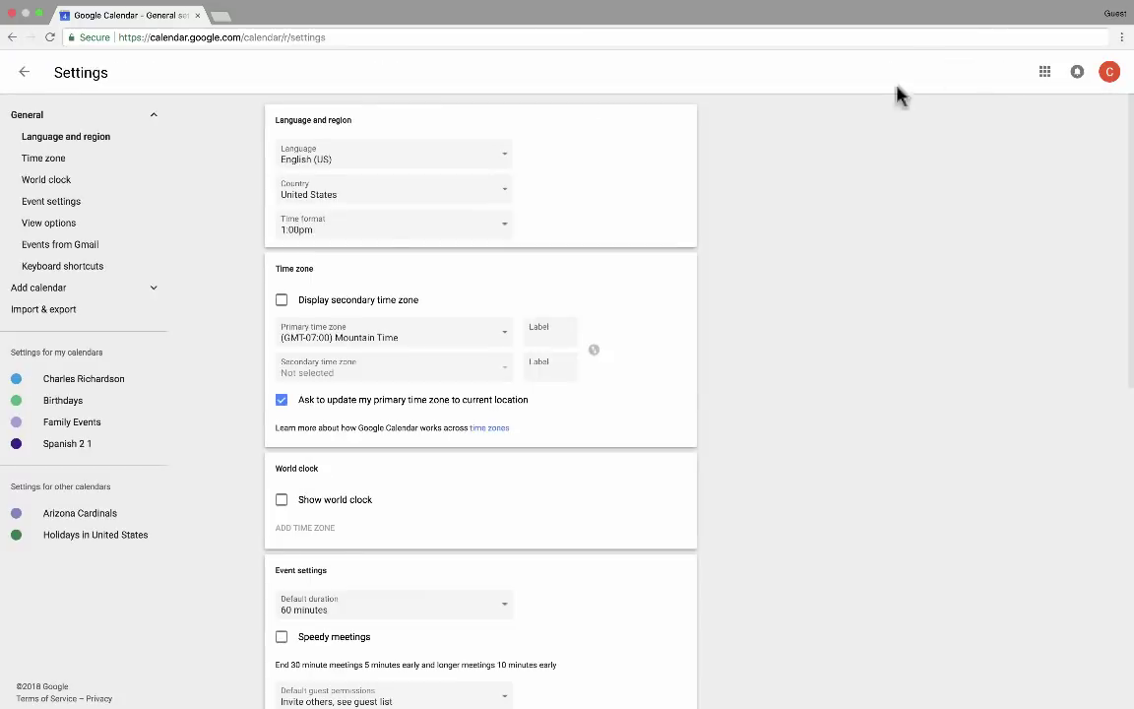
pyautogui.scroll(-5, 392, 253)
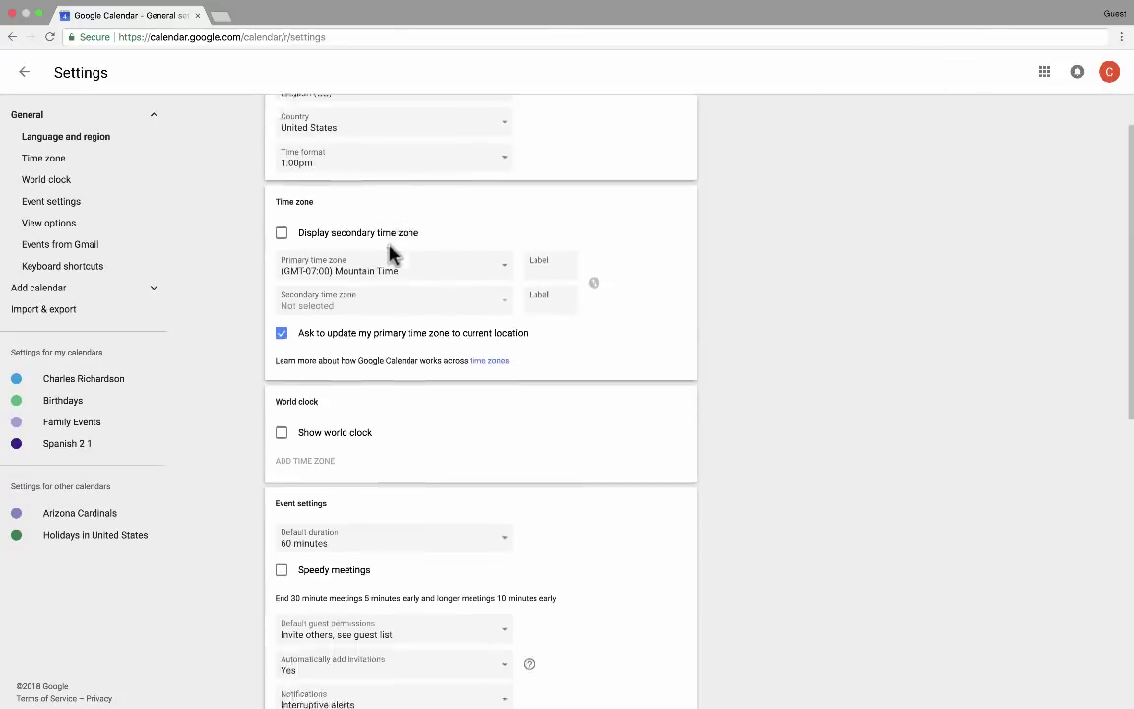
pyautogui.scroll(-5, 392, 253)
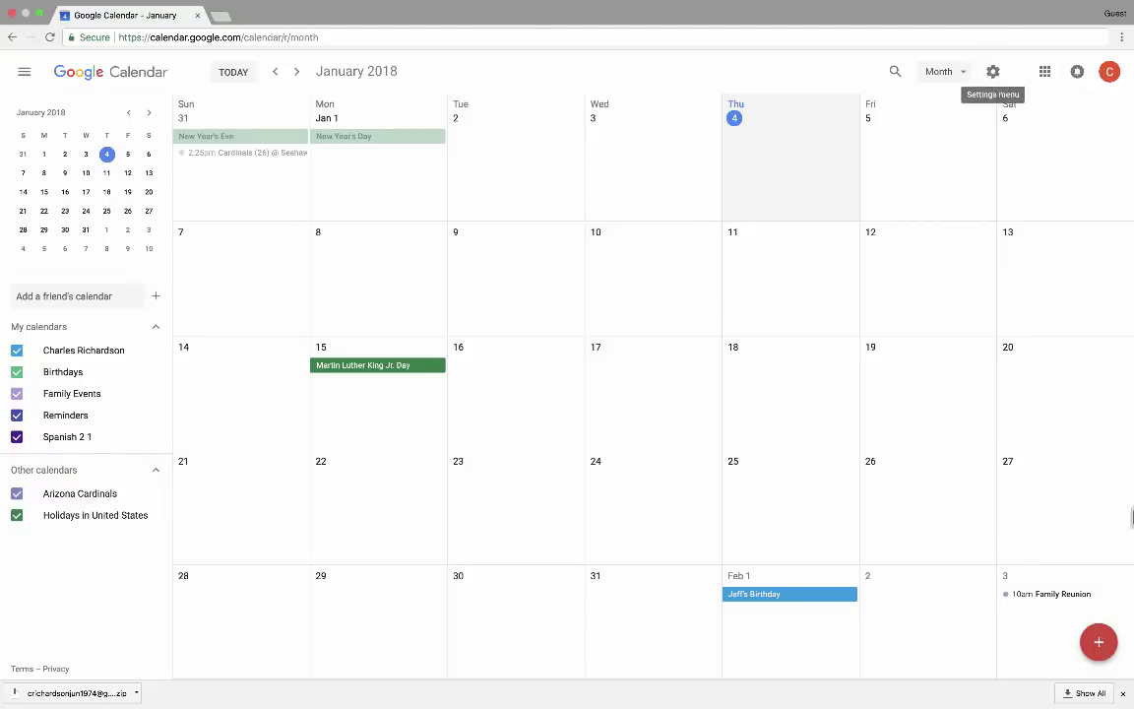
# Close the browser downloads bar and advance the month view to February 2018
pyautogui.click(1123, 694)
pyautogui.click(296, 73)
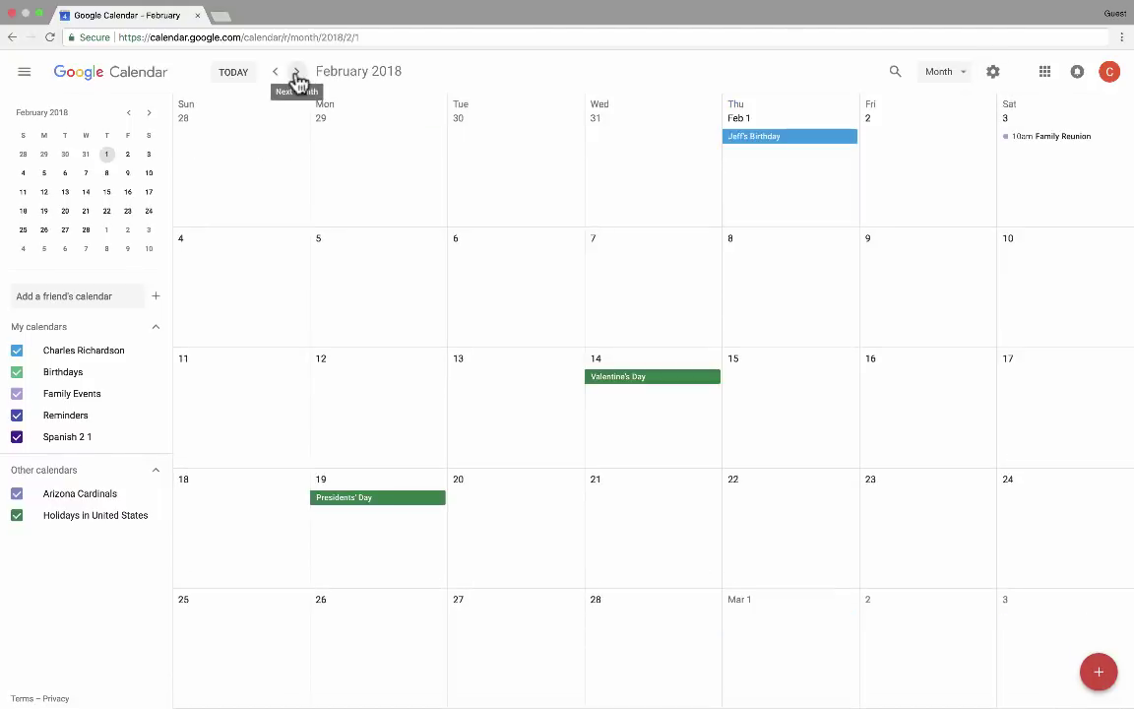